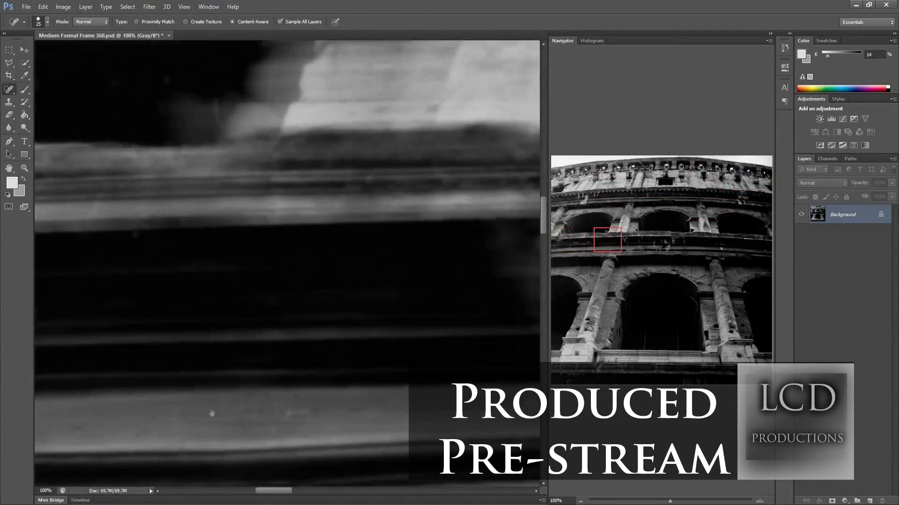
- Heal the dust specks in the dark recesses and along the lower ledges of the Colosseum facade in frame 360
drag(211, 413, 234, 400)
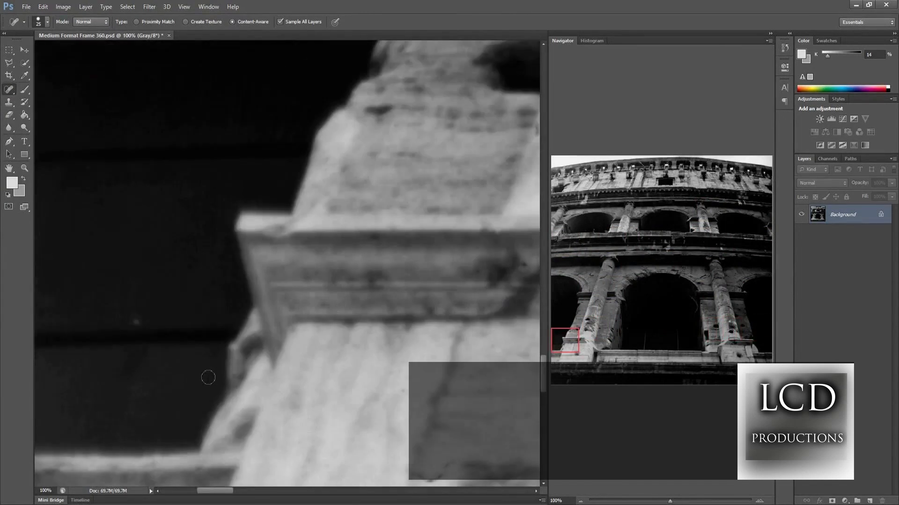
drag(468, 377, 210, 368)
drag(491, 337, 253, 329)
drag(491, 468, 234, 439)
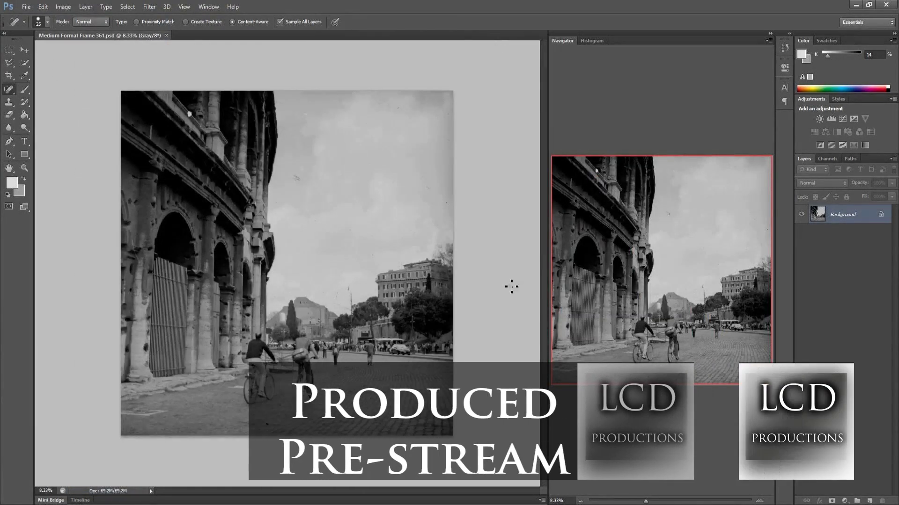
- Heal the dust spots along the top of the sky in Medium Format Frame 361 with the content-aware Spot Healing Brush
key(ctrl+1)
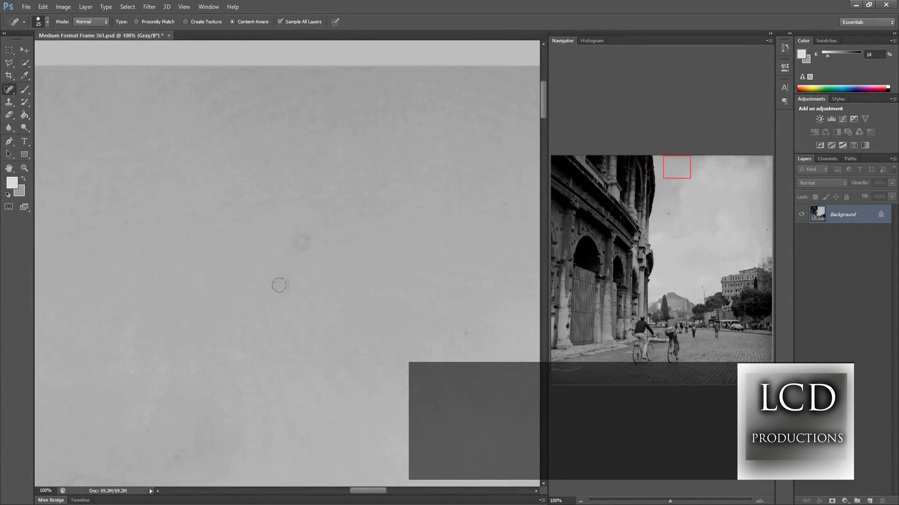
drag(377, 362, 70, 345)
drag(262, 144, 257, 131)
drag(161, 435, 286, 398)
drag(421, 262, 117, 257)
click(312, 264)
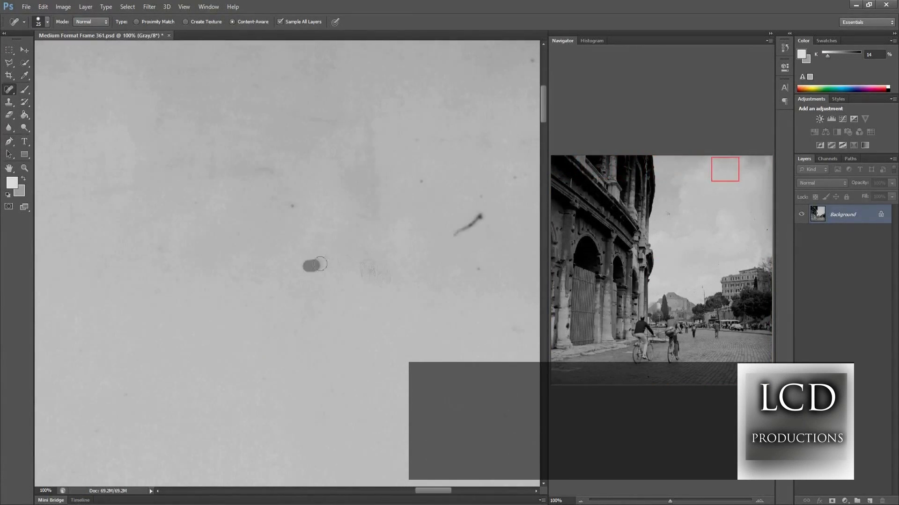
- Heal the dark hair-shaped mark and the surrounding specks in the sky near the photo's upper-right corner
drag(421, 196, 168, 234)
drag(294, 128, 287, 131)
drag(515, 215, 342, 232)
drag(345, 210, 356, 206)
drag(273, 450, 299, 459)
drag(473, 381, 262, 381)
drag(203, 110, 180, 103)
click(453, 351)
drag(447, 411, 459, 416)
drag(94, 281, 515, 300)
drag(436, 300, 42, 305)
drag(524, 337, 47, 351)
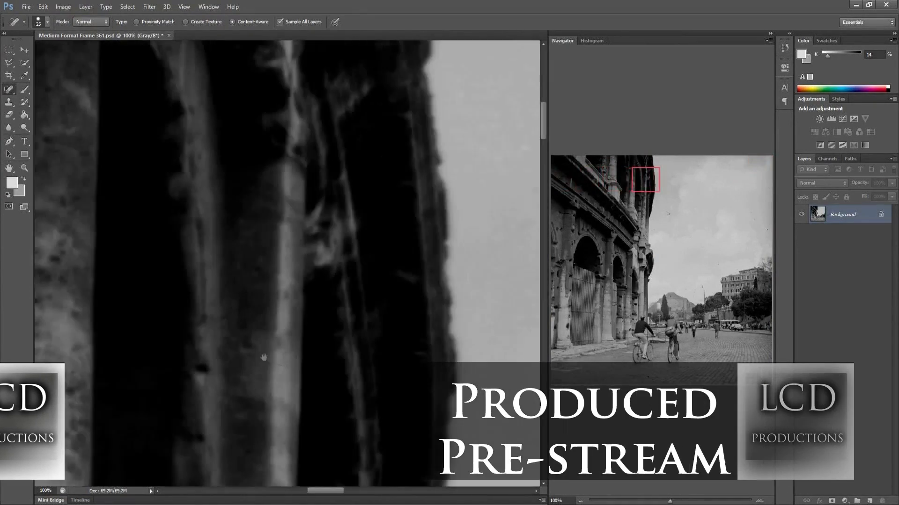
- Heal the dust spots along the Colosseum's upper edge and across the adjoining band of upper sky
drag(449, 328, 154, 328)
drag(434, 284, 108, 290)
drag(411, 333, 47, 328)
drag(392, 276, 381, 284)
click(438, 352)
drag(524, 356, 257, 359)
drag(496, 316, 46, 314)
drag(389, 282, 404, 281)
click(491, 305)
drag(468, 328, 187, 309)
click(467, 479)
drag(93, 375, 515, 328)
mouse_move(75, 356)
mouse_down()
mouse_move(291, 315)
mouse_move(47, 300)
mouse_up()
drag(387, 379, 47, 365)
drag(515, 355, 93, 337)
drag(393, 484, 380, 394)
drag(393, 403, 433, 444)
drag(484, 361, 285, 361)
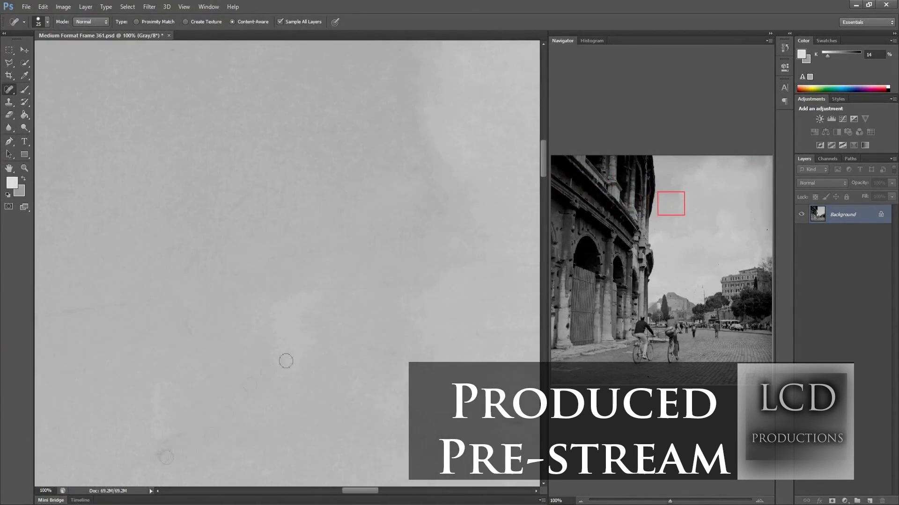
- Heal the faint smudges and spots in the open sky from beside the Colosseum towards the photo's right side
drag(515, 210, 54, 280)
click(336, 242)
drag(468, 281, 243, 316)
drag(478, 357, 437, 367)
drag(468, 281, 309, 281)
click(404, 155)
click(391, 149)
drag(505, 318, 117, 363)
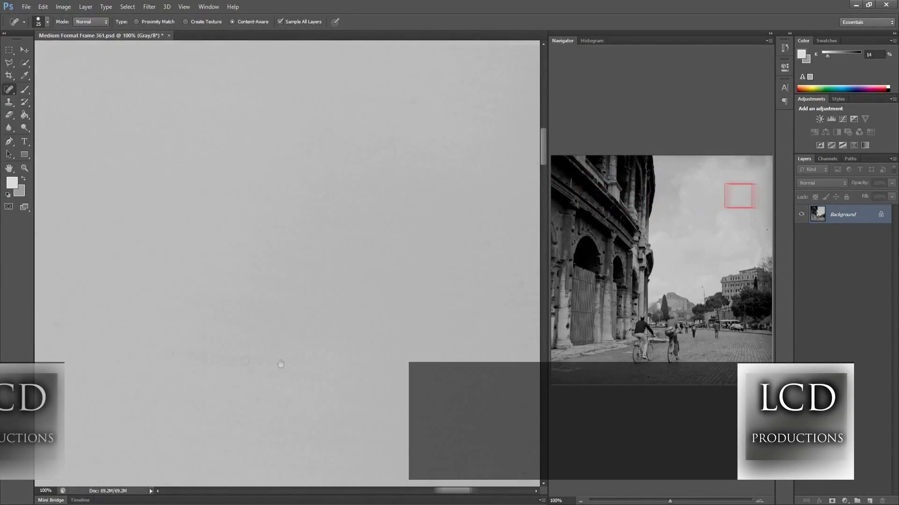
- Heal the remaining specks in the right part of the upper sky and start on the band of sky below it
drag(468, 440, 162, 408)
click(456, 279)
drag(295, 176, 309, 150)
drag(94, 375, 515, 328)
drag(71, 328, 315, 296)
drag(515, 296, 56, 318)
drag(524, 318, 47, 337)
click(322, 397)
drag(204, 208, 218, 230)
drag(468, 393, 361, 393)
drag(524, 327, 47, 355)
click(382, 397)
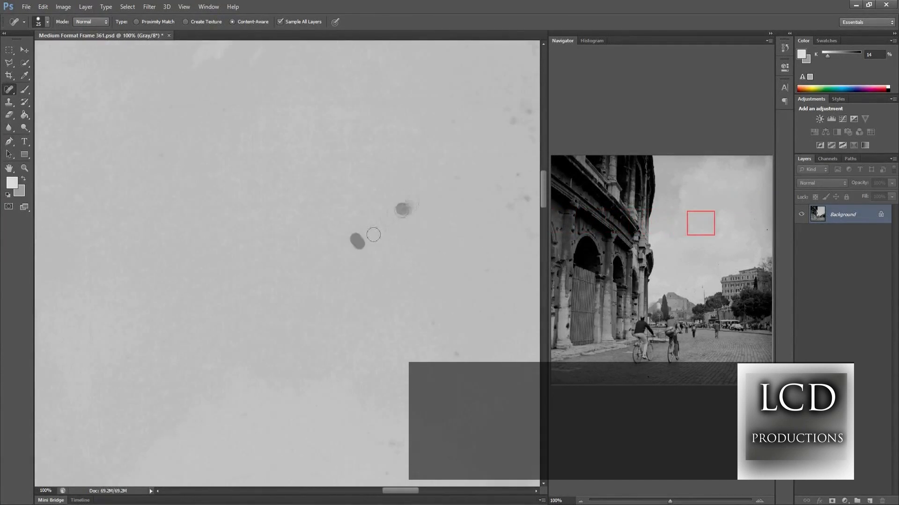
- Heal the large dark blotches and the cluster of small specks in the middle of the sky
drag(492, 211, 286, 241)
drag(318, 123, 324, 147)
drag(340, 74, 339, 94)
drag(491, 182, 220, 187)
click(371, 183)
click(431, 109)
drag(496, 126, 381, 153)
click(430, 354)
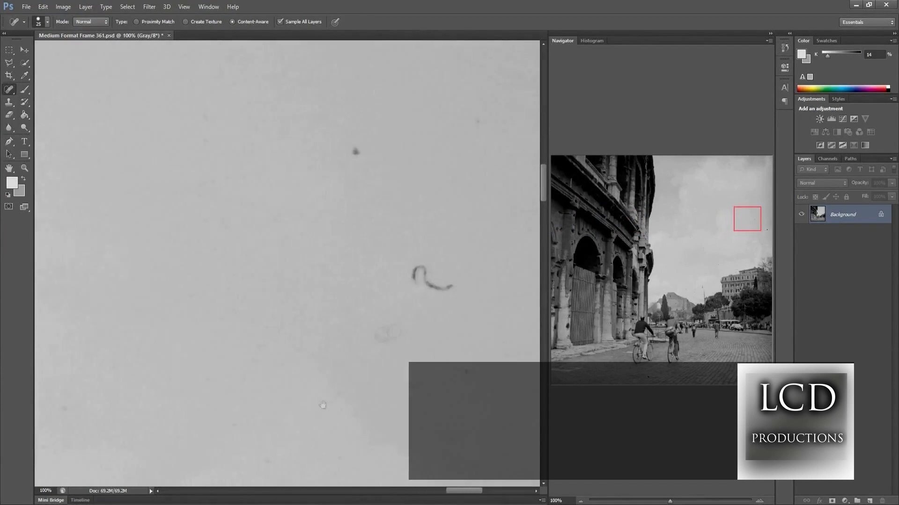
- Heal the curved hair mark and nearby dark dot in the sky's right part, plus further spots at that level
drag(414, 276, 451, 287)
drag(468, 281, 311, 280)
drag(309, 127, 312, 165)
drag(475, 457, 473, 479)
mouse_move(70, 355)
mouse_down()
mouse_move(515, 304)
mouse_move(46, 355)
mouse_up()
mouse_move(496, 375)
mouse_down()
mouse_move(271, 390)
mouse_move(56, 388)
mouse_up()
drag(520, 378, 47, 380)
drag(519, 403, 155, 394)
drag(468, 327, 210, 318)
drag(410, 207, 424, 194)
drag(514, 337, 47, 341)
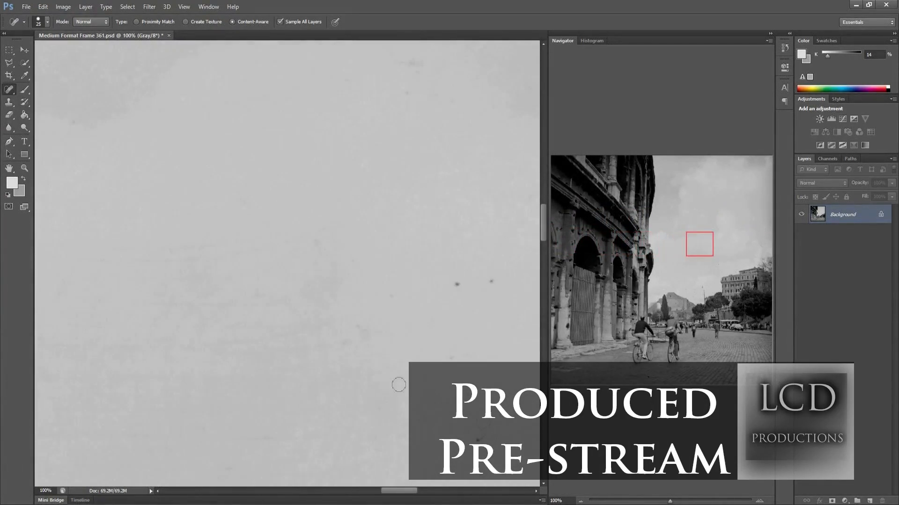
- Heal the small dark dots in the lower middle of the sky, working towards its right side
click(460, 166)
click(501, 162)
click(506, 210)
click(435, 201)
drag(445, 224, 293, 244)
drag(491, 337, 299, 328)
click(336, 377)
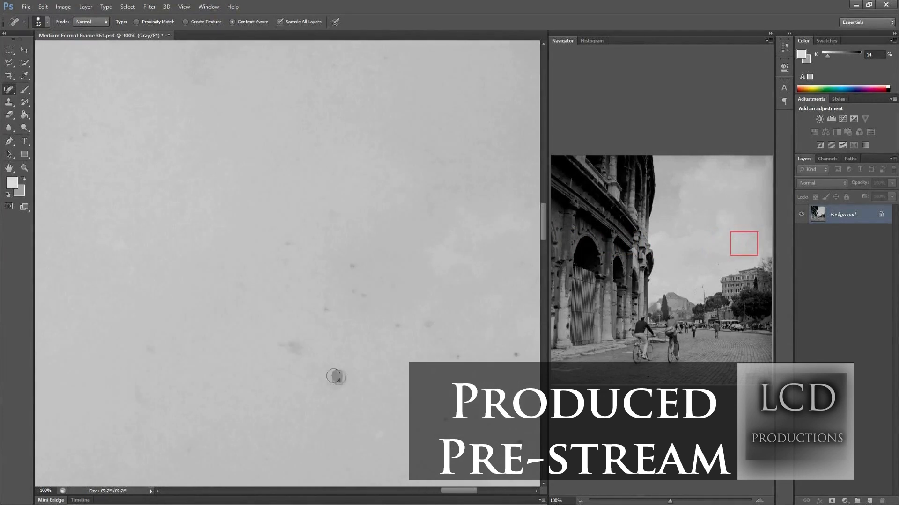
- Heal the cluster of dark specks in the sky above the building in the photo's right part
drag(454, 420, 335, 417)
click(396, 343)
mouse_move(425, 279)
mouse_down()
mouse_move(415, 294)
mouse_move(222, 282)
mouse_up()
drag(348, 374, 326, 396)
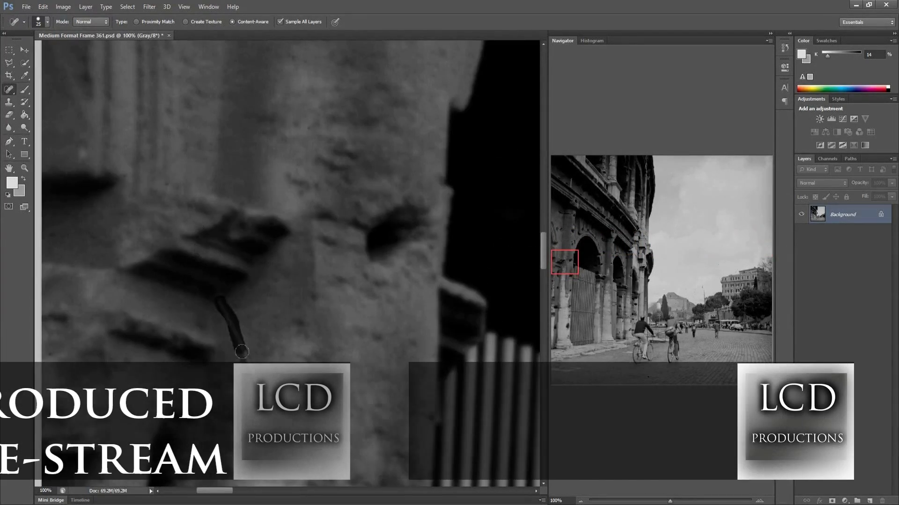
- Heal the blemishes on the stone wall beside the first arch and at the same height across the photo
mouse_move(539, 330)
mouse_down()
mouse_move(412, 330)
mouse_move(305, 369)
mouse_up()
drag(491, 365, 299, 374)
click(295, 383)
drag(491, 318, 314, 310)
click(323, 233)
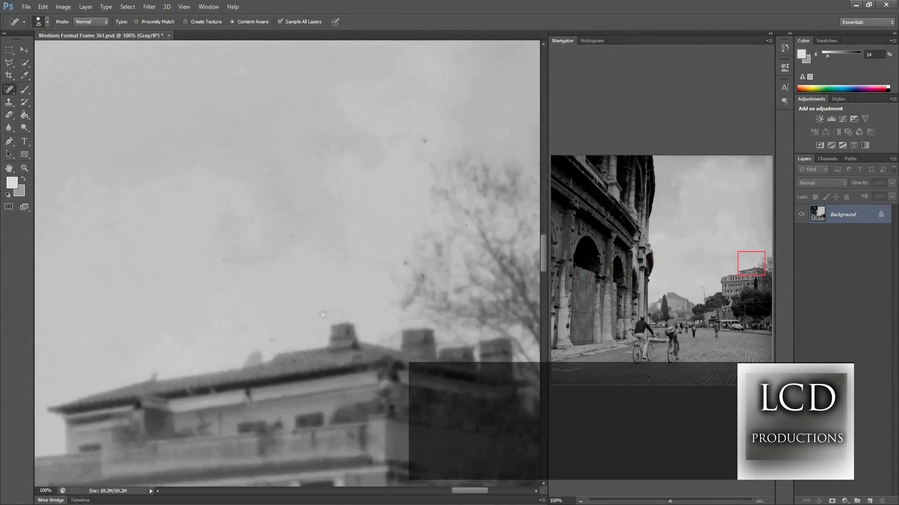
- Heal the specks around the rooftop and tree on the photo's right side and on the stonework beside the barred gate
drag(323, 314, 83, 318)
click(565, 285)
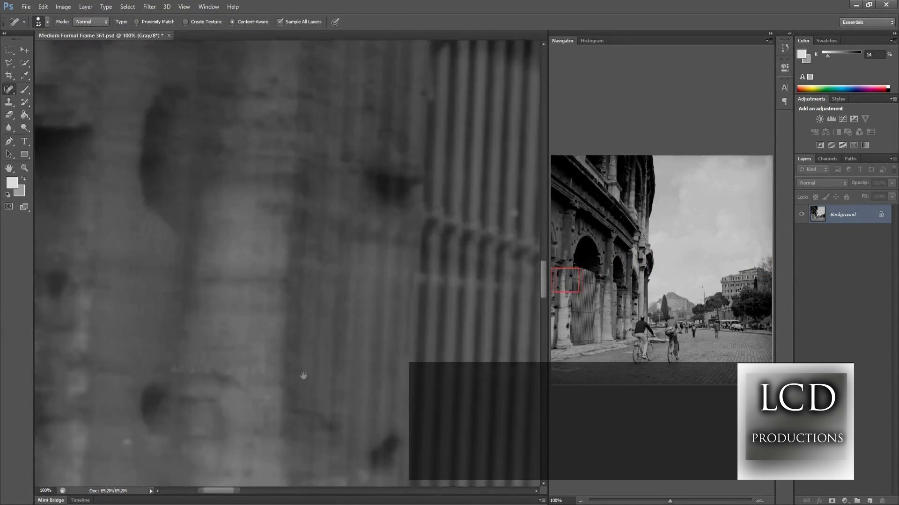
drag(491, 300, 140, 299)
drag(524, 258, 446, 258)
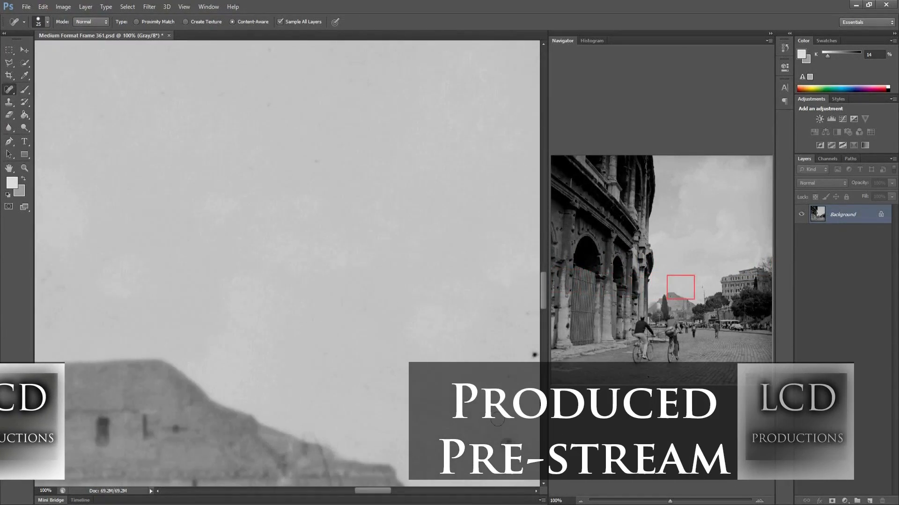
- Heal the specks in the sky above the distant hill and on the weathered column beside the gate
drag(525, 304, 94, 299)
click(566, 296)
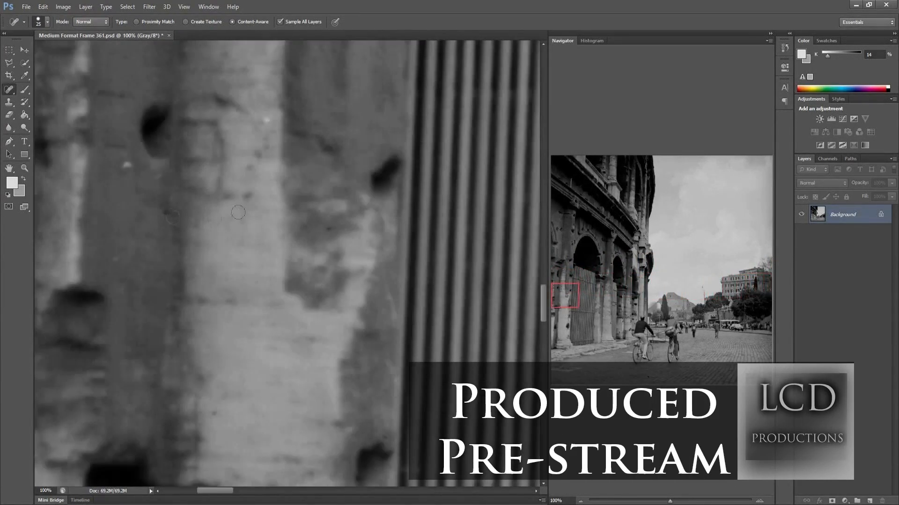
drag(515, 328, 93, 327)
drag(515, 390, 56, 377)
drag(515, 421, 57, 408)
drag(407, 415, 56, 393)
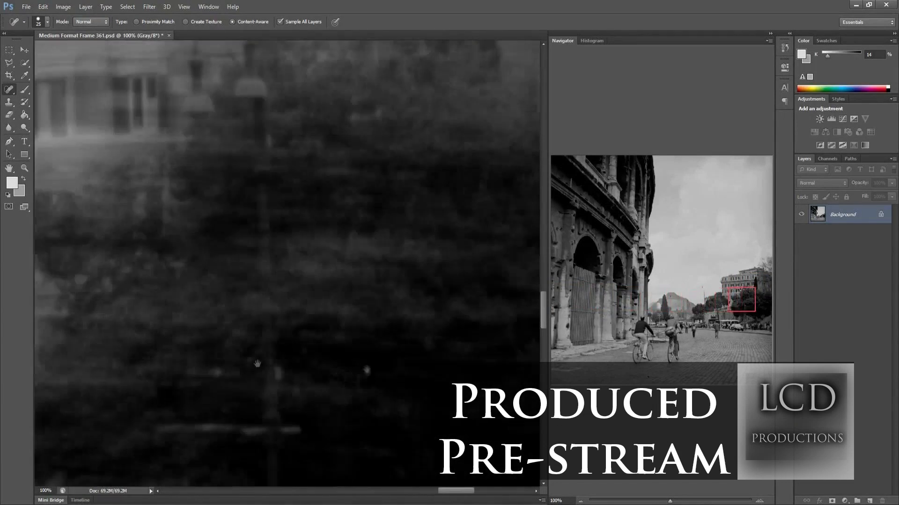
- Heal the light specks in the dark trees and around the pedestrians and market crowd
click(565, 327)
drag(515, 370, 94, 361)
drag(514, 323, 258, 303)
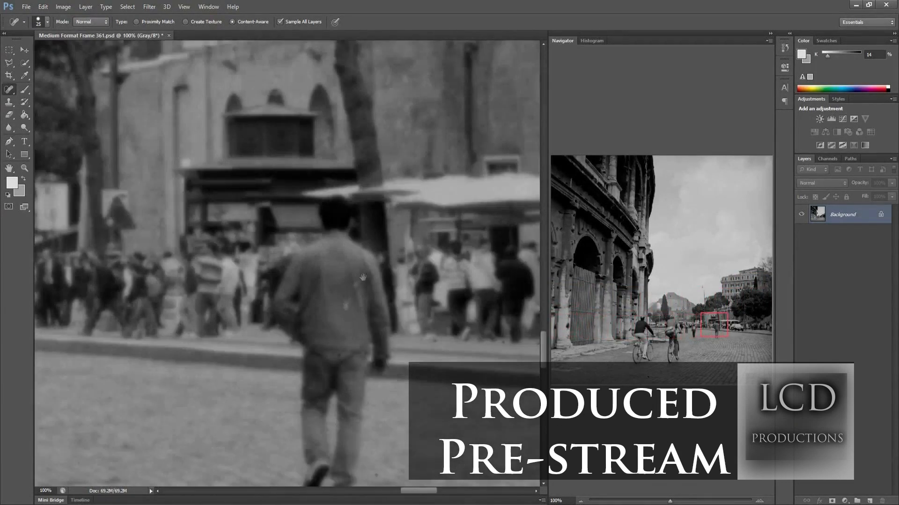
drag(363, 277, 174, 345)
click(565, 345)
drag(524, 356, 351, 360)
drag(515, 327, 94, 337)
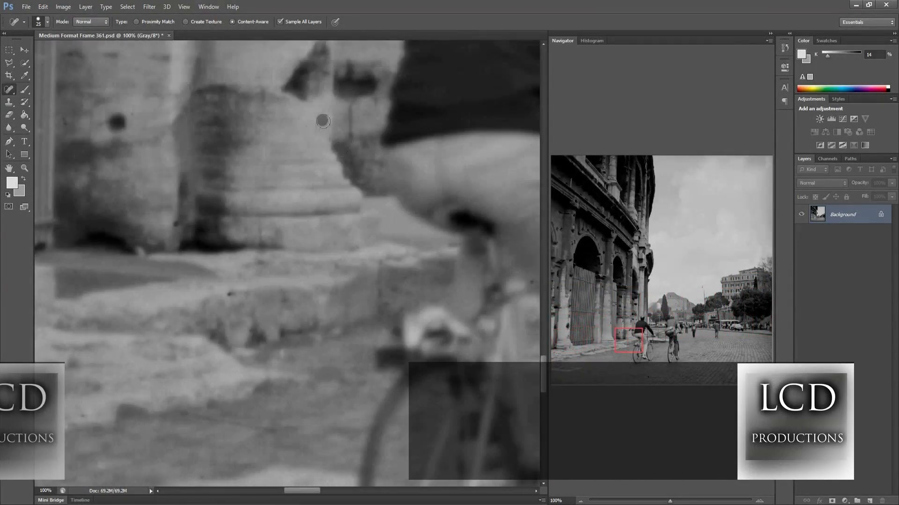
- Heal the dust spots on the column bases behind the cyclist and on the road at the photo's left edge
drag(514, 454, 140, 407)
drag(515, 328, 94, 328)
click(555, 367)
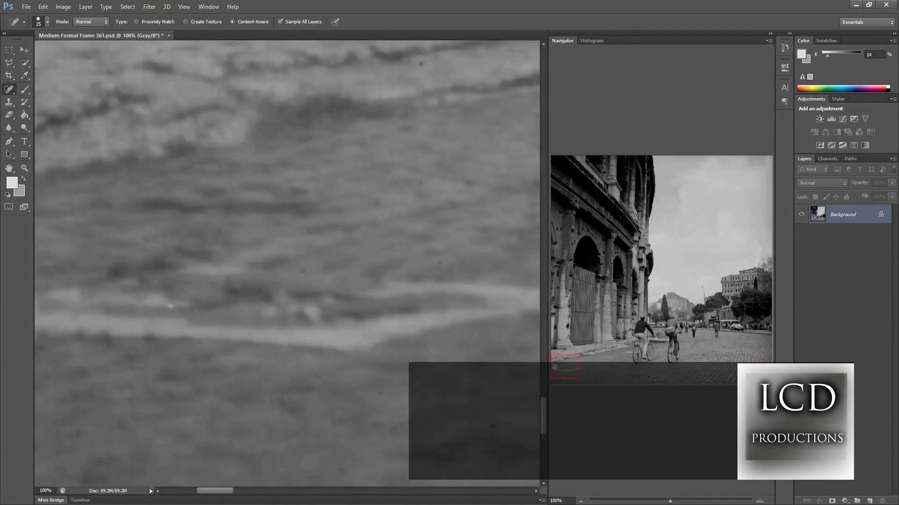
drag(534, 468, 37, 417)
drag(520, 337, 154, 331)
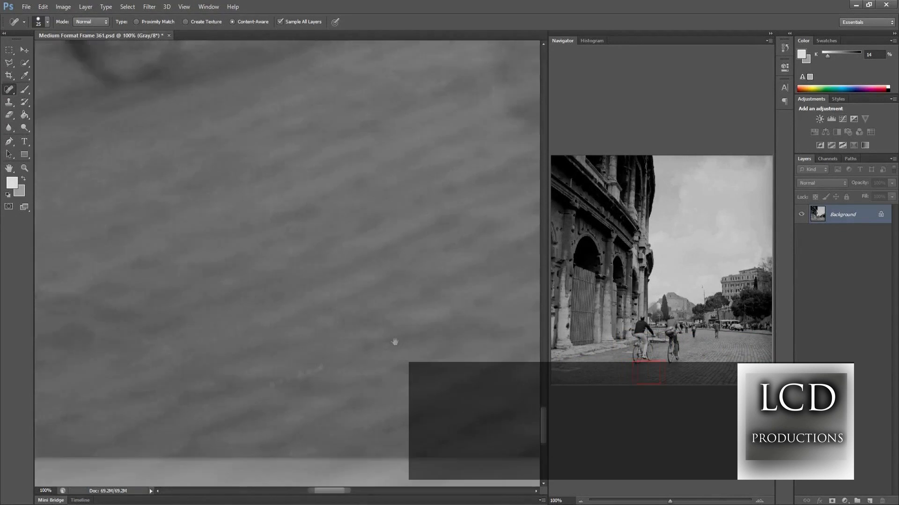
- Heal the specks in the cobblestones along the photo's bottom edge and save frame 361
drag(395, 342, 56, 328)
drag(519, 327, 94, 337)
drag(515, 347, 355, 345)
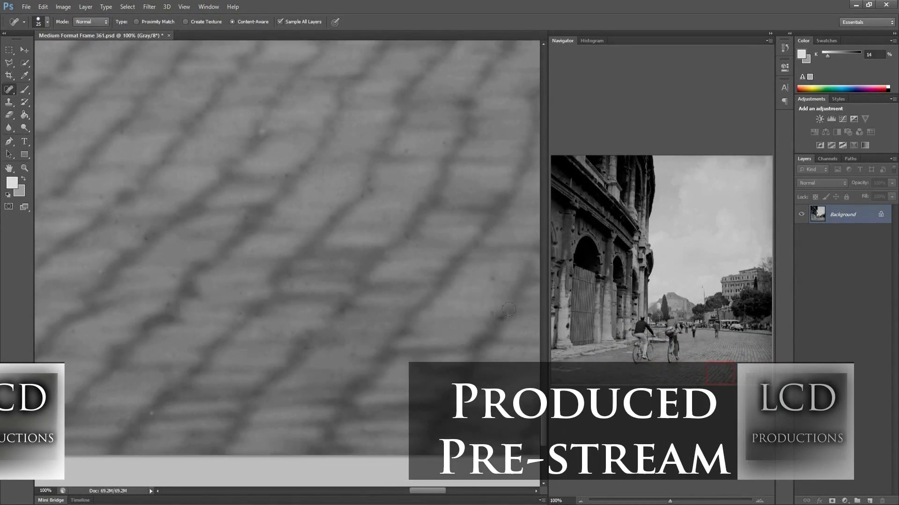
drag(524, 356, 61, 360)
click(176, 359)
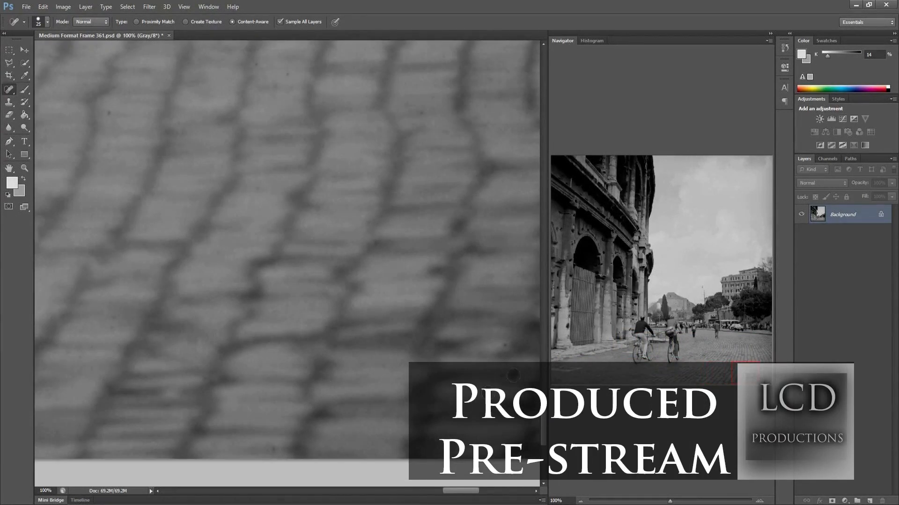
drag(513, 375, 191, 440)
key(ctrl+s)
key(ctrl+0)
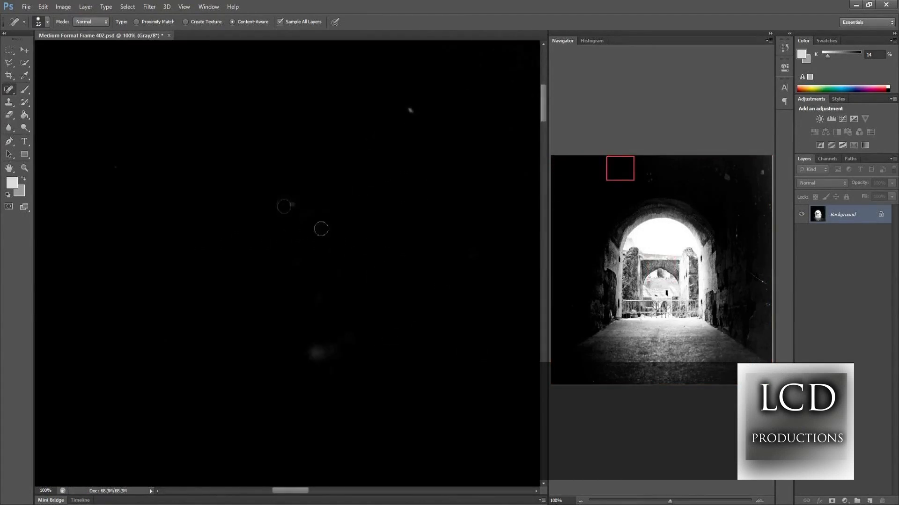
- Heal the light specks in the dark vault of frame 402 and the marks on the bright wall inside the archway
mouse_move(317, 226)
mouse_down()
mouse_move(296, 136)
mouse_move(242, 276)
mouse_move(355, 339)
mouse_move(234, 256)
mouse_move(303, 307)
mouse_move(149, 265)
mouse_move(303, 355)
mouse_move(360, 450)
mouse_move(315, 249)
mouse_move(319, 145)
mouse_move(375, 137)
mouse_move(374, 450)
mouse_move(329, 378)
mouse_move(305, 417)
mouse_move(314, 135)
mouse_up()
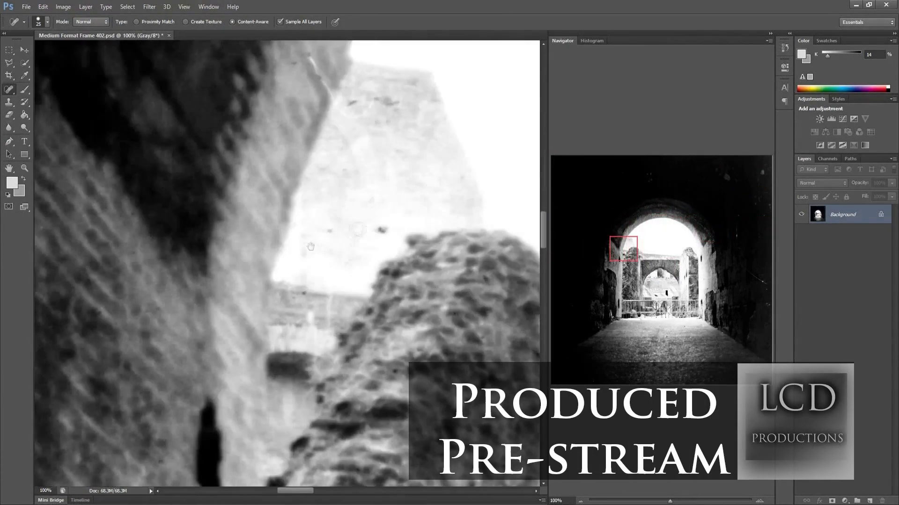
click(316, 72)
click(376, 102)
click(412, 82)
drag(413, 82, 308, 64)
mouse_move(492, 234)
mouse_down()
mouse_move(94, 224)
mouse_move(71, 234)
mouse_up()
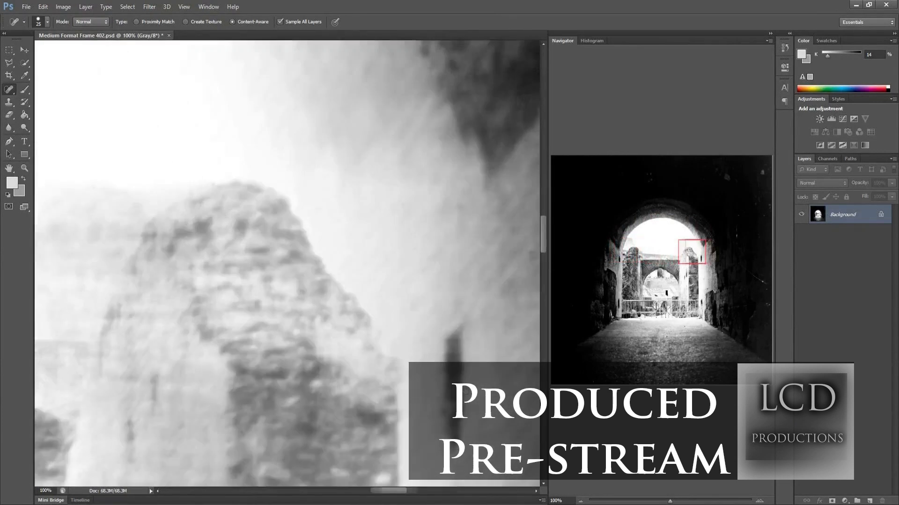
- Heal the dust spots and scratches on the stone pillars and masonry at both sides of the archway
drag(491, 422, 233, 460)
mouse_move(492, 460)
mouse_down()
mouse_move(228, 441)
mouse_move(354, 368)
mouse_up()
click(356, 367)
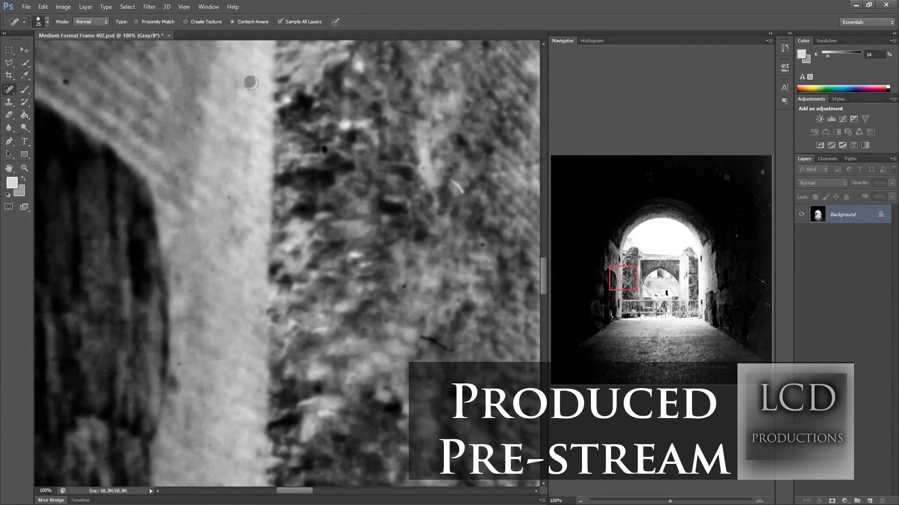
drag(492, 234, 93, 225)
drag(444, 234, 117, 211)
drag(243, 59, 222, 145)
mouse_move(492, 323)
mouse_down()
mouse_move(257, 323)
mouse_move(215, 473)
mouse_up()
drag(140, 151, 153, 165)
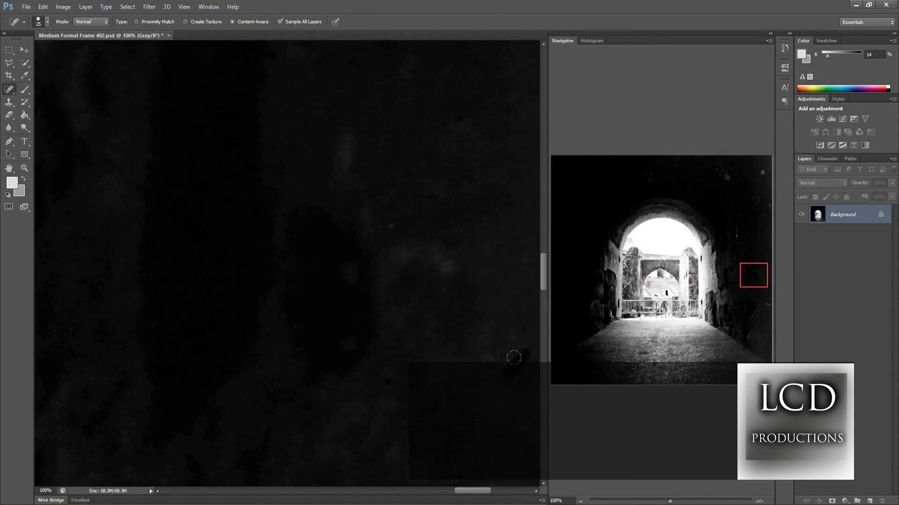
- Heal the faint specks in the dark tunnel wall on the photo's right side
drag(314, 355, 187, 435)
drag(492, 351, 196, 341)
drag(468, 328, 94, 290)
drag(491, 276, 338, 263)
drag(94, 327, 491, 281)
drag(94, 328, 491, 272)
- Heal the dark mark on the bright ledge below the fence and the specks in the ground in front of it
mouse_move(94, 327)
mouse_down()
mouse_move(492, 281)
mouse_move(365, 221)
mouse_up()
click(366, 221)
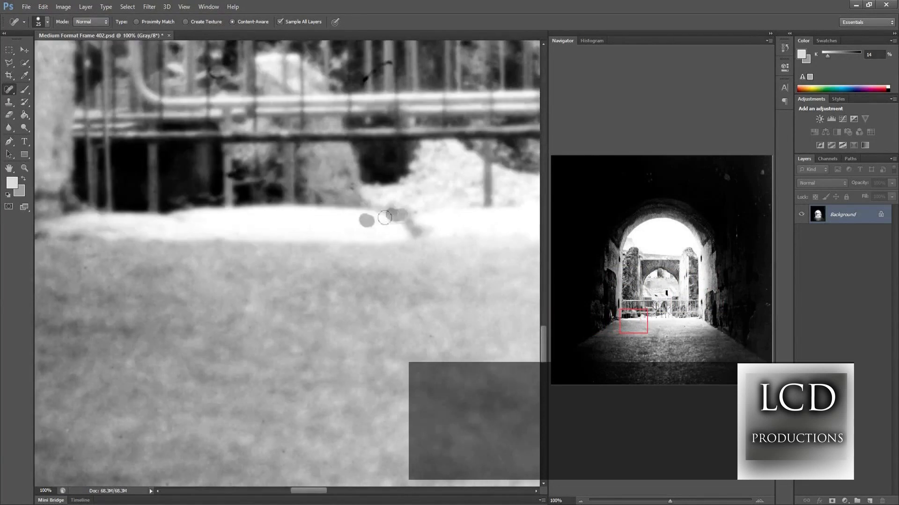
drag(492, 412, 216, 384)
click(229, 393)
drag(375, 327, 229, 302)
drag(468, 304, 300, 300)
click(429, 310)
click(412, 332)
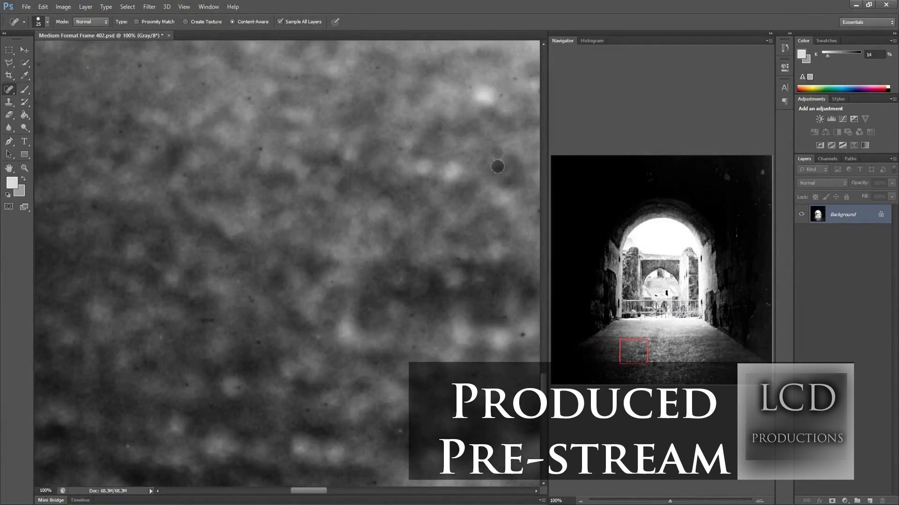
- Heal the dark specks in the middle of the lit ground in frame 402
drag(405, 372, 118, 366)
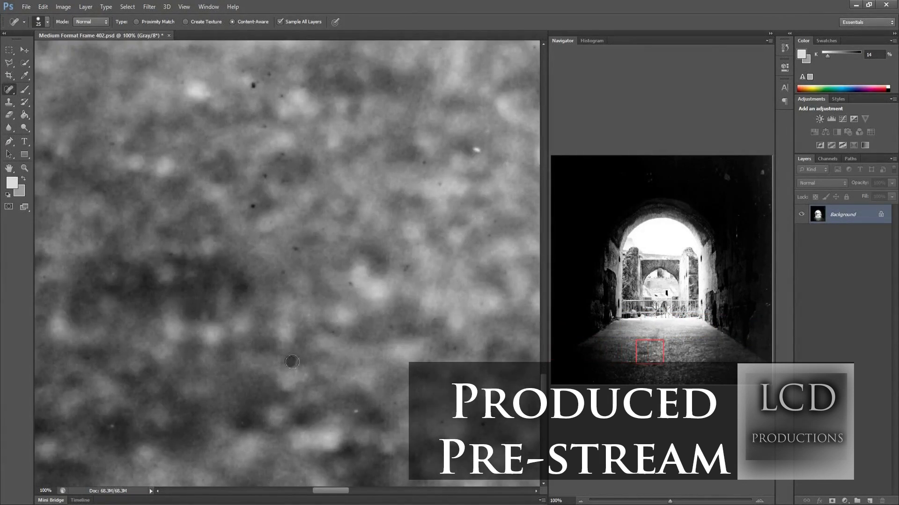
click(290, 361)
click(252, 206)
click(252, 85)
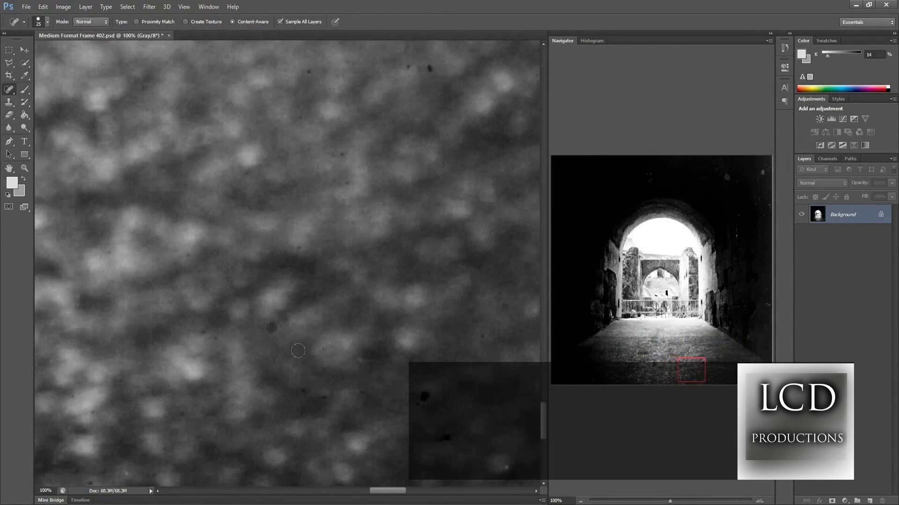
- Heal the remaining specks and marks in the darker ground near the photo's lower right
drag(347, 297, 243, 307)
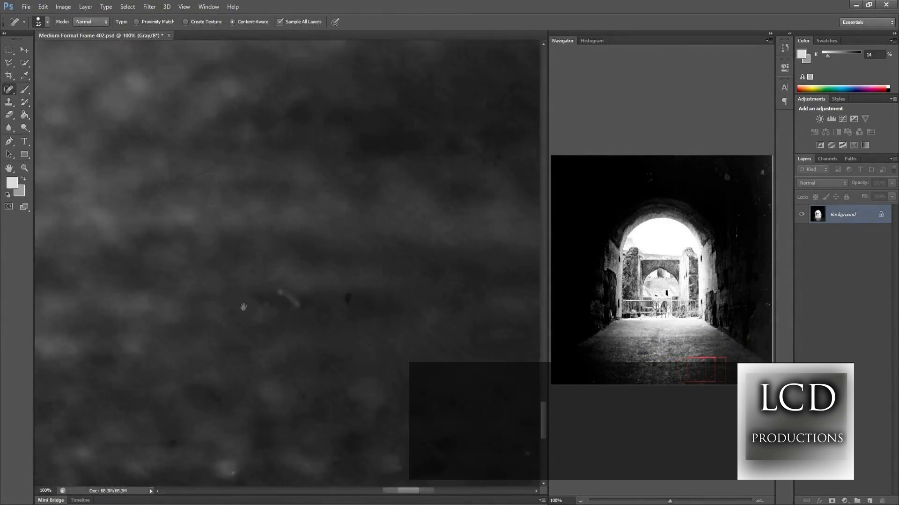
click(227, 176)
click(243, 147)
drag(393, 230, 195, 191)
click(253, 206)
drag(253, 206, 384, 403)
drag(413, 326, 69, 309)
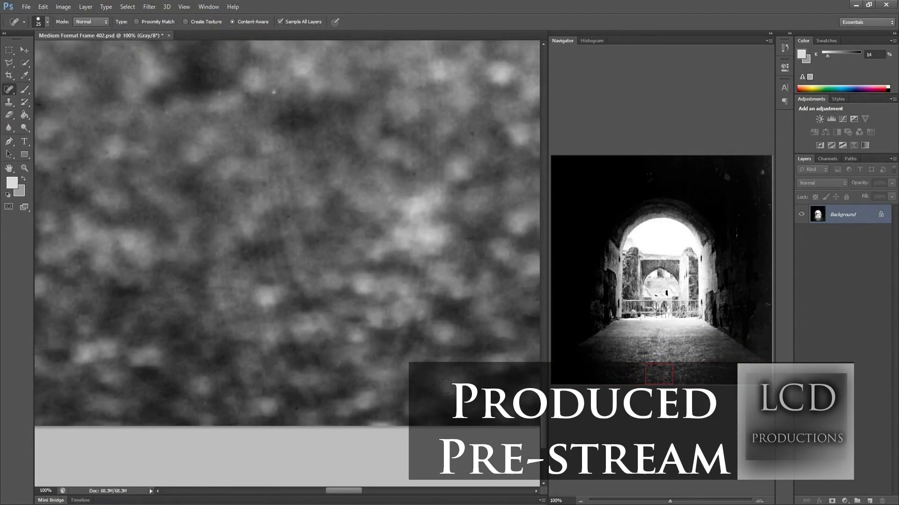
- Check the ground along the photo's bottom edge and save frame 402
drag(440, 318, 68, 309)
drag(467, 134, 65, 112)
drag(487, 332, 317, 359)
key(ctrl+s)
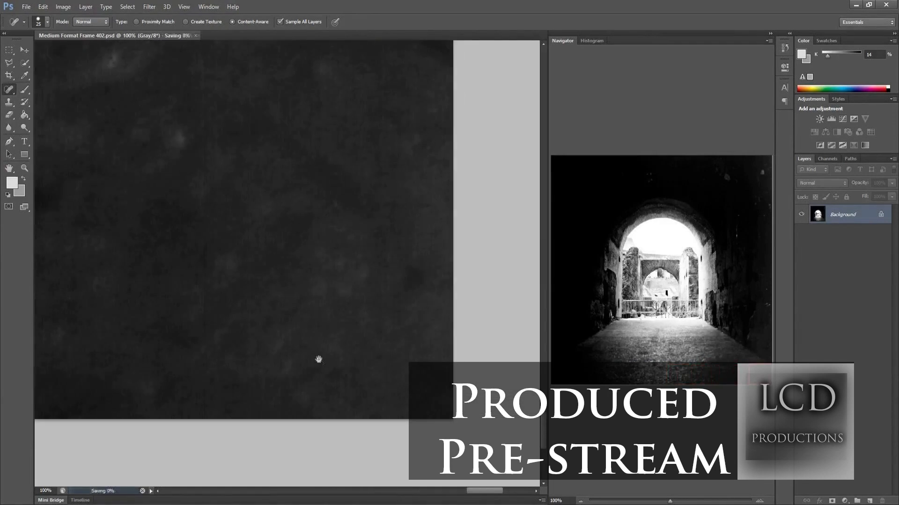
key(ctrl+0)
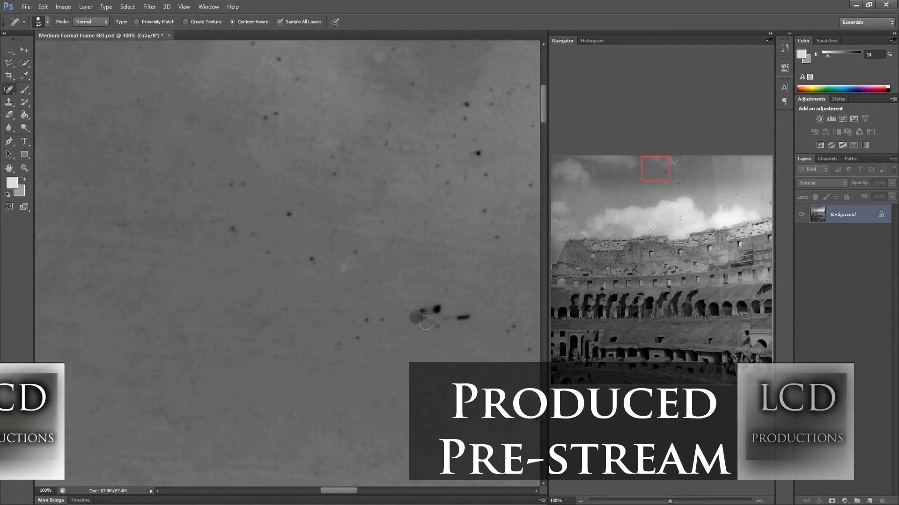
- Heal the black specks in the grey sky of Medium Format Frame 403
drag(426, 322, 436, 310)
drag(294, 208, 286, 211)
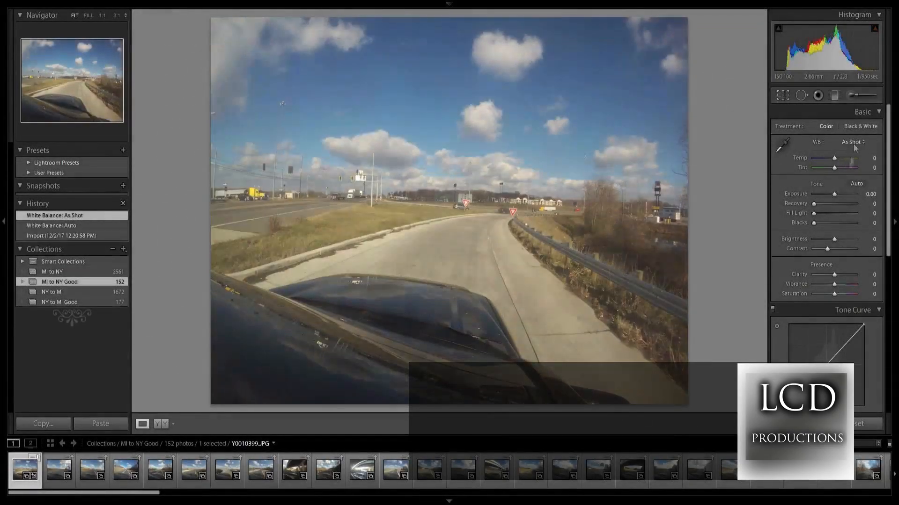
- Switch to Lightroom and set the white balance of photo Y0010399.JPG to Auto
click(853, 142)
click(853, 163)
scroll(854, 257, down, 3)
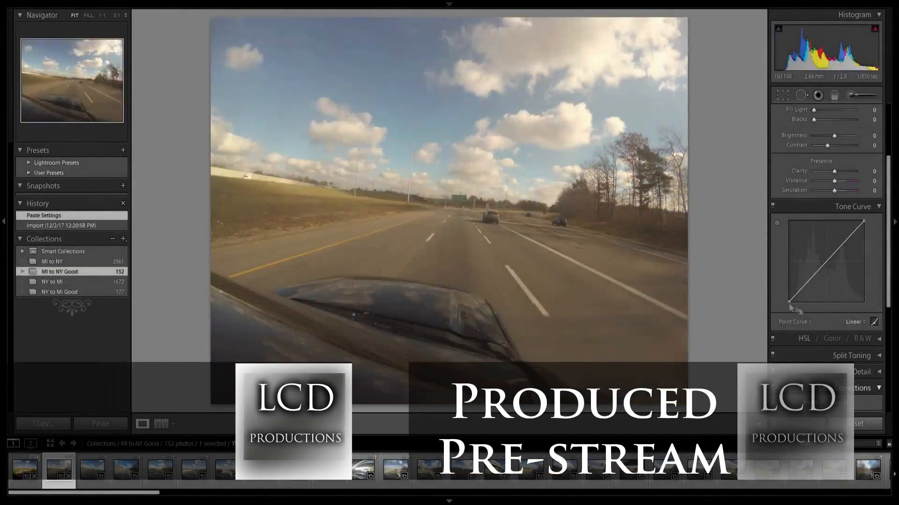
- Adjust the point curve of highway photo Y0010403.JPG and reshape the tone curve of the photo after it
drag(790, 303, 790, 305)
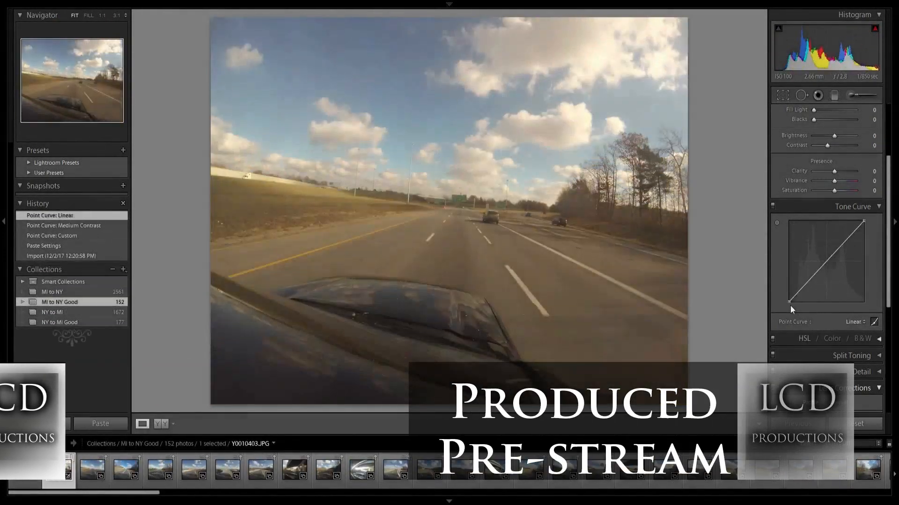
key(Right)
drag(816, 272, 832, 263)
key(Right)
key(Right)
key(Right)
key(Right)
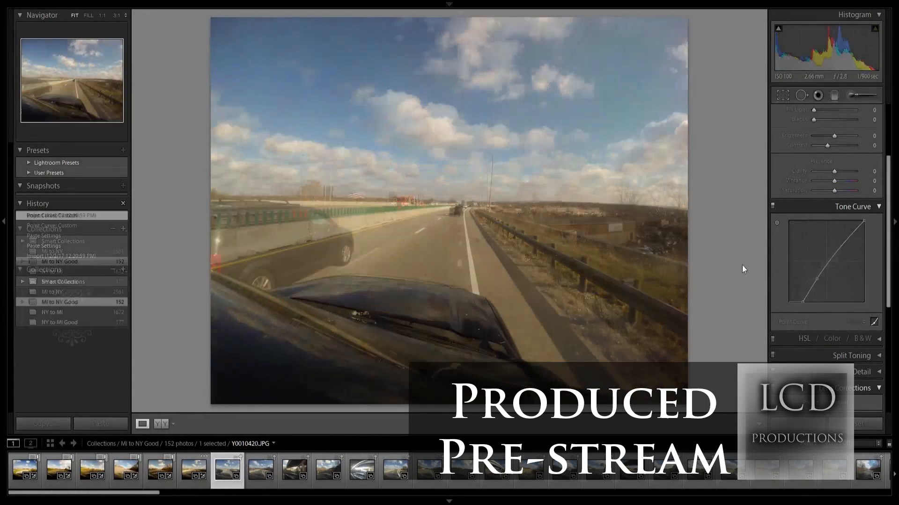
- Move the tone curve's black point inward to deepen the shadows of highway photo Y0010420.JPG
drag(789, 302, 801, 302)
key(Right)
key(Right)
key(Right)
key(Right)
key(Right)
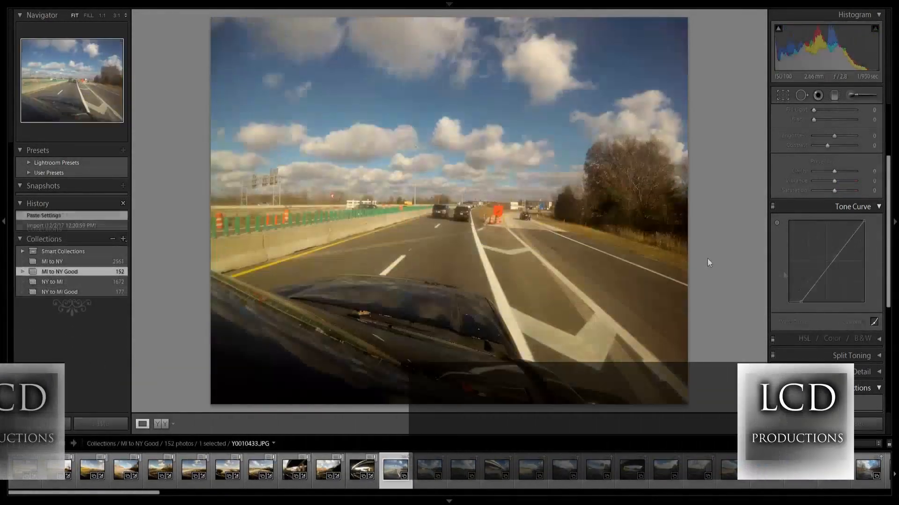
- Raise the midtones in the tone curve of the photo following Y0010433.JPG and continue through the collection
key(Right)
drag(826, 269, 816, 248)
key(Right)
key(Right)
key(Right)
key(Right)
key(Right)
key(Right)
key(Right)
key(Right)
- Paste the copied develop settings onto the photos up to Y0010533.JPG and reshape the shadow part of its tone curve
key(ctrl+shift+v)
key(Right)
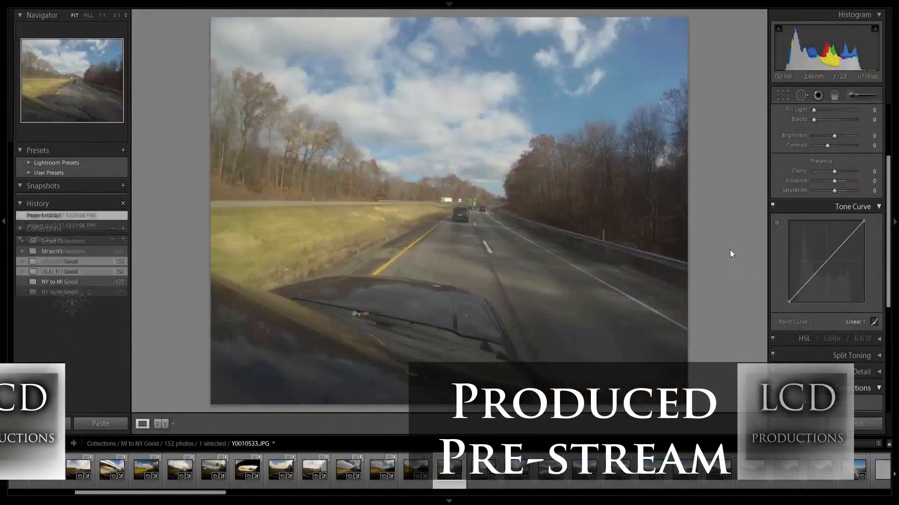
key(ctrl+shift+v)
drag(826, 269, 808, 282)
key(Right)
key(Right)
key(Right)
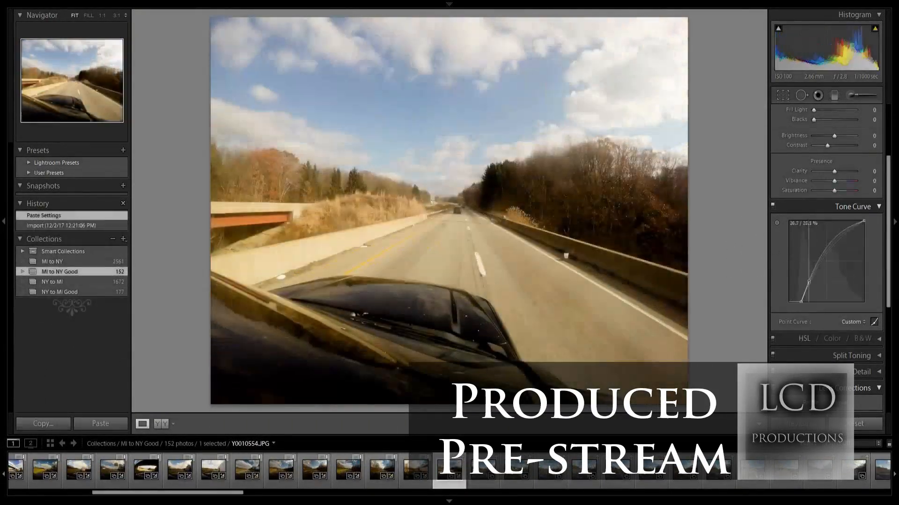
- Convert highway photo Y0010729.JPG to black and white and paste the copied develop settings onto it
key(Right)
key(Right)
key(Right)
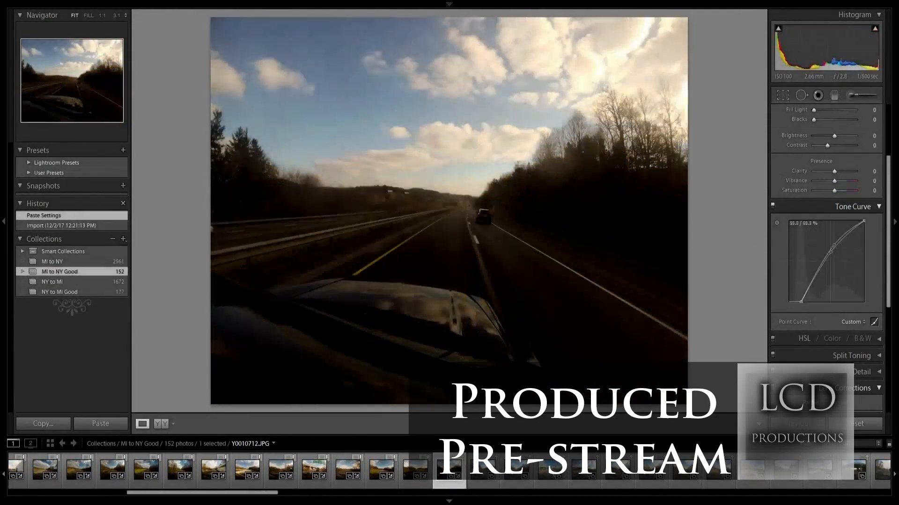
key(Right)
key(Right)
key(Right)
key(Right)
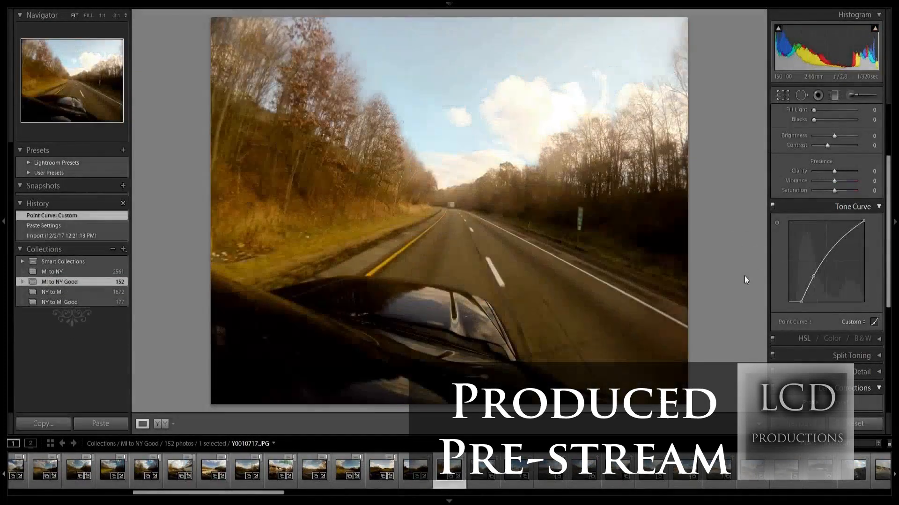
key(v)
key(ctrl+v)
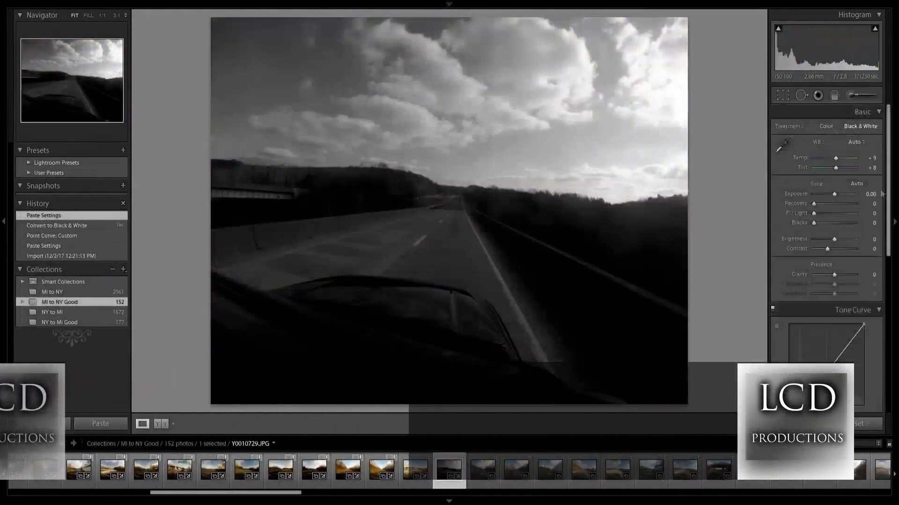
- Paste the develop settings onto the three photos after Y0010729.JPG and raise the tone curve on one of them
key(Right)
key(ctrl+v)
key(Right)
key(ctrl+v)
mouse_move(813, 338)
mouse_down()
mouse_move(815, 312)
mouse_move(813, 330)
mouse_move(813, 314)
mouse_move(815, 322)
mouse_up()
key(Right)
key(ctrl+v)
- Paste the copied develop settings onto the following run of highway photos in the MI to NY Good collection
key(Right)
key(Right)
key(Right)
key(ctrl+v)
key(Right)
key(Right)
key(Right)
key(ctrl+v)
key(Right)
key(ctrl+v)
key(Right)
key(ctrl+v)
key(Right)
key(ctrl+v)
key(Right)
key(ctrl+v)
key(Right)
key(ctrl+v)
key(Right)
key(ctrl+v)
key(Right)
key(Right)
key(ctrl+v)
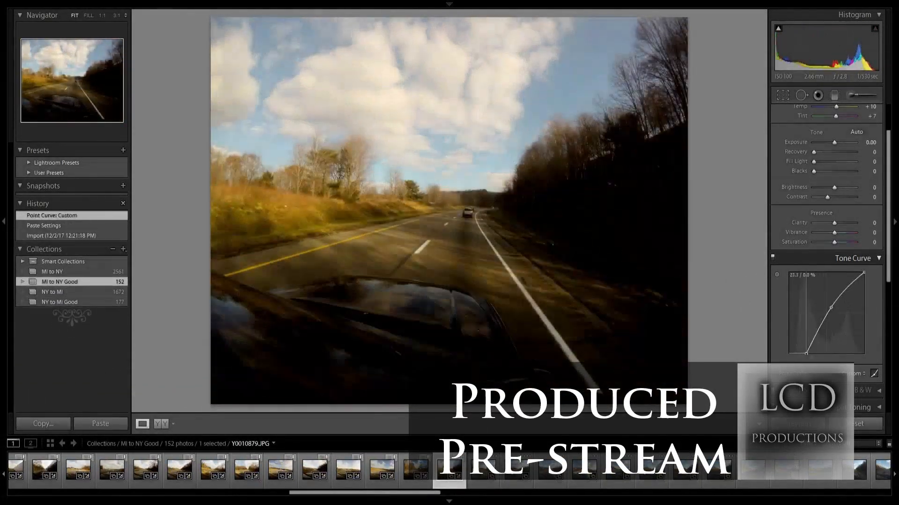
- Paste the develop settings onto the next photo and slightly raise the lower part of its tone curve
key(Right)
key(v)
scroll(819, 304, down, 2)
key(ctrl+v)
mouse_move(818, 281)
mouse_down()
mouse_move(812, 253)
mouse_move(816, 276)
mouse_up()
- Paste the develop settings onto further highway photos up to Y0010062.JPG with the white truck
key(Right)
key(Right)
key(Right)
key(ctrl+v)
key(Right)
key(ctrl+v)
key(Right)
key(Right)
key(Right)
key(ctrl+v)
key(Right)
key(ctrl+v)
key(ctrl+v)
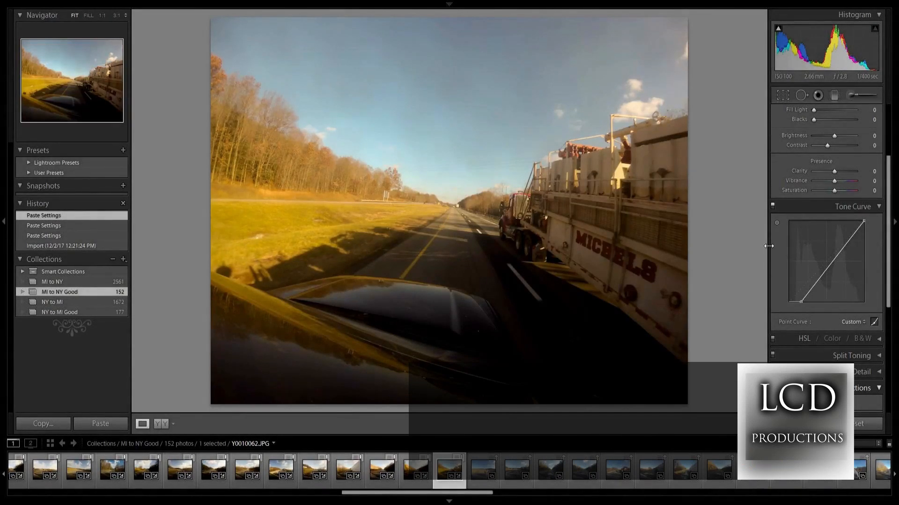
- Paste the develop settings onto the two photos after Y0010062.JPG and slightly lower the tone curve's shadows on the second
key(Right)
key(ctrl+shift+v)
key(Right)
key(ctrl+shift+v)
mouse_move(816, 283)
mouse_down()
mouse_move(816, 274)
mouse_move(818, 286)
mouse_up()
- Paste the develop settings onto two more photos and move on through the collection
key(Right)
key(ctrl+shift+v)
key(Right)
key(ctrl+shift+v)
key(Right)
key(Right)
key(Right)
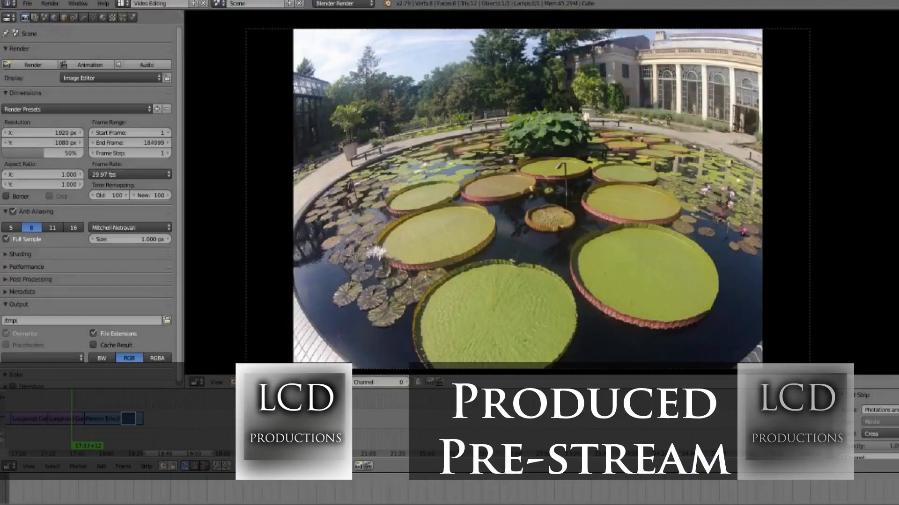
- Switch to Blender's video sequencer and add a Transform effect to the first Longwood Gardens image strip
scroll(528, 198, down, 1)
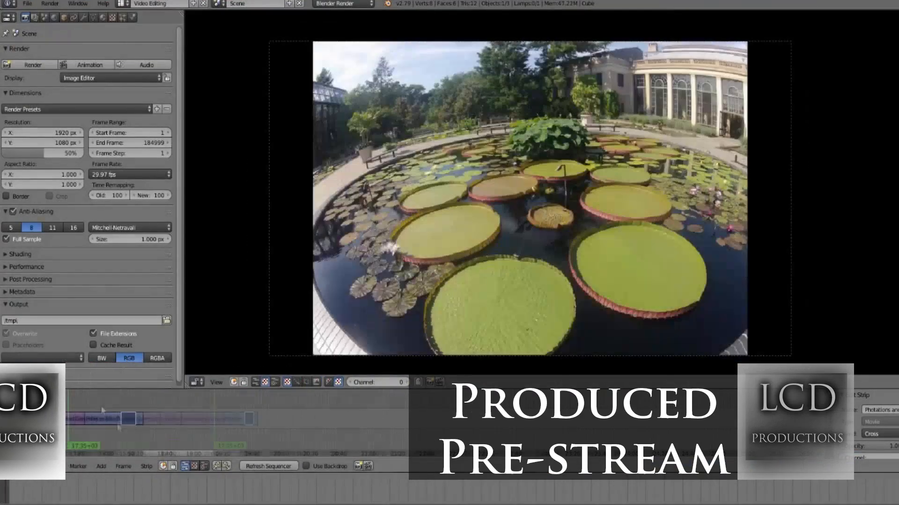
scroll(150, 441, down, 20)
drag(150, 441, 180, 439)
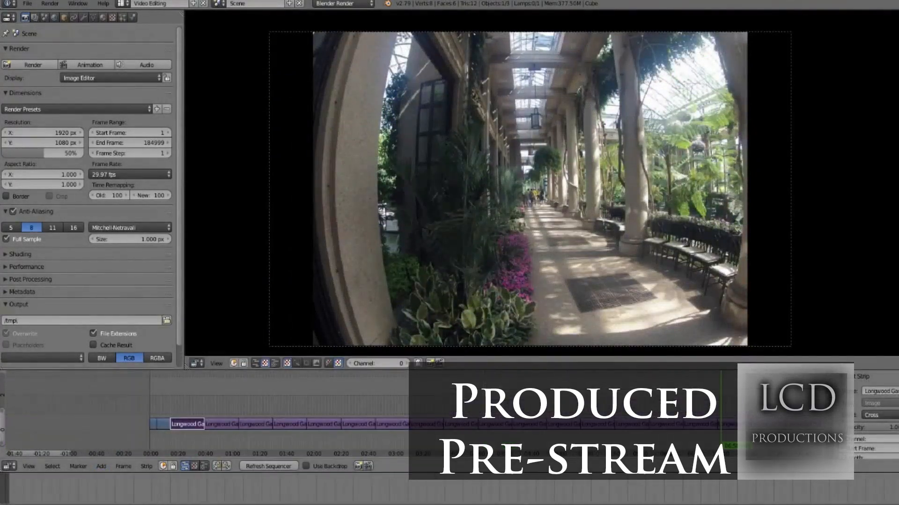
key(shift+a)
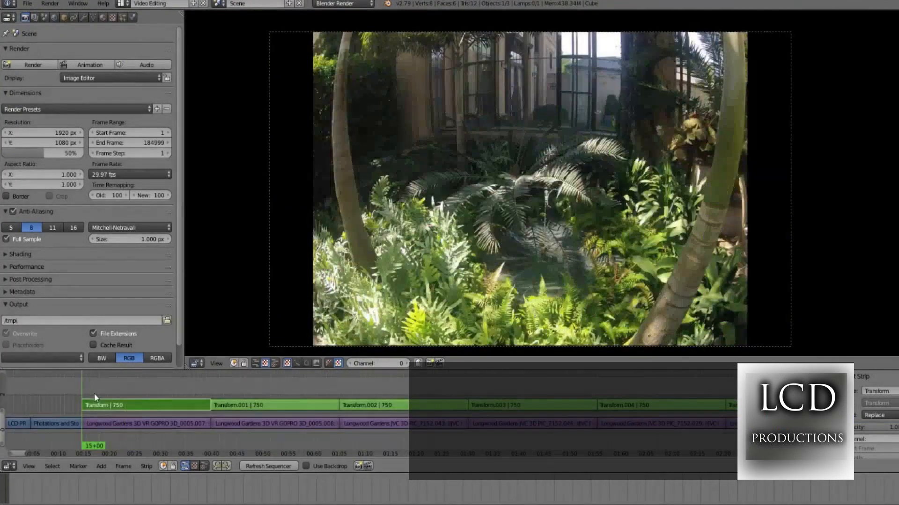
- Add an Adjustment Layer strip above the Transform strips and stretch it over the full strip starting at 08:10+15
key(shift+a)
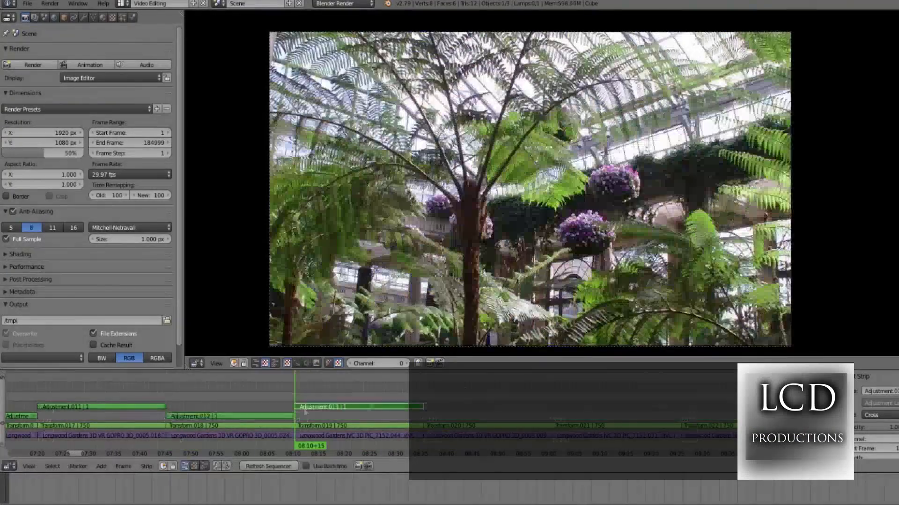
click(424, 415)
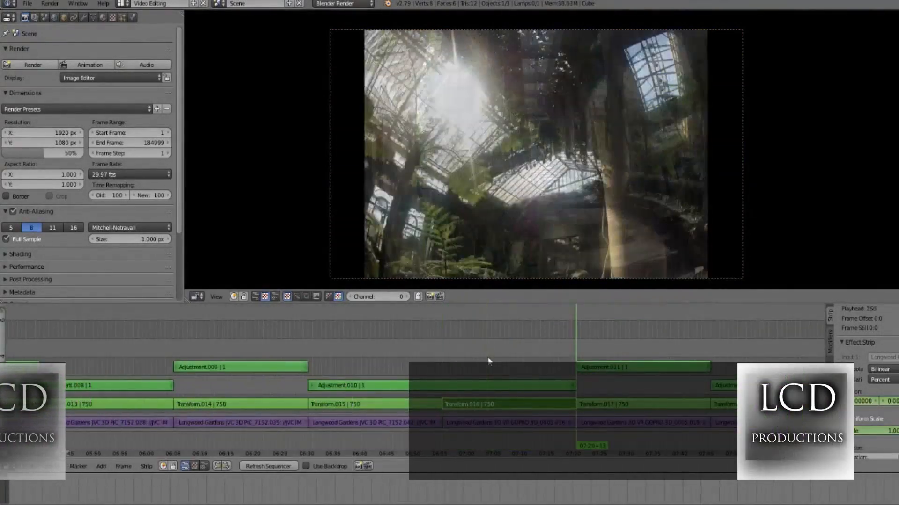
- Jump between strip edges and scrub across the Adjustment.011 strip to review its image
key(Page_Down)
key(Page_Up)
drag(576, 346, 644, 341)
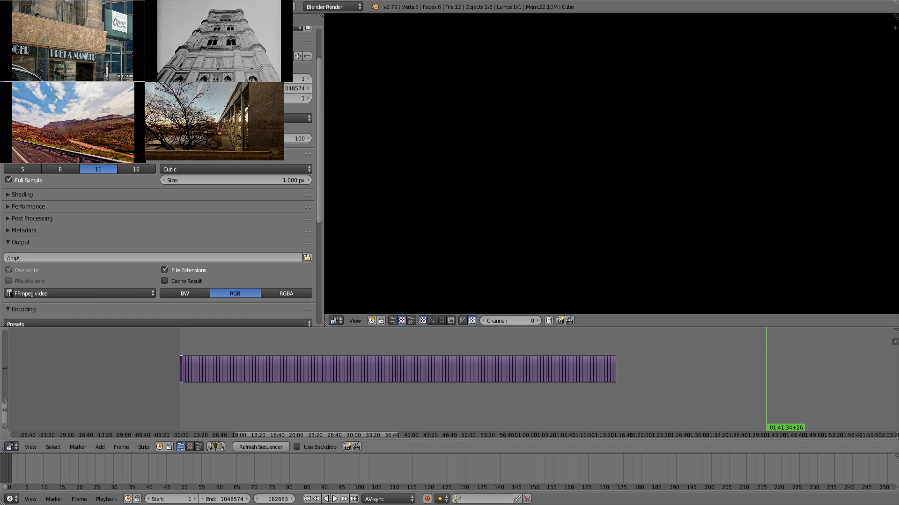
- Scrub back and forth along the long row of image strips to preview the photos of the slideshow
click(704, 376)
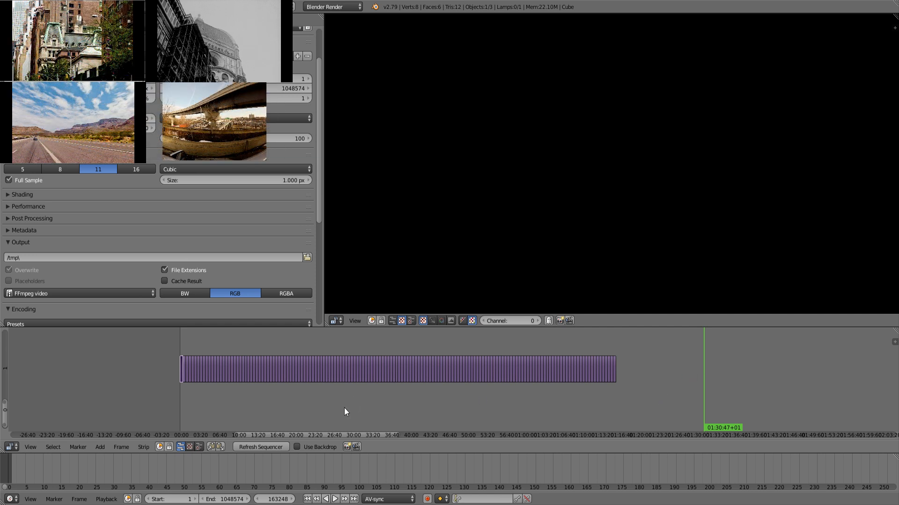
drag(344, 408, 606, 408)
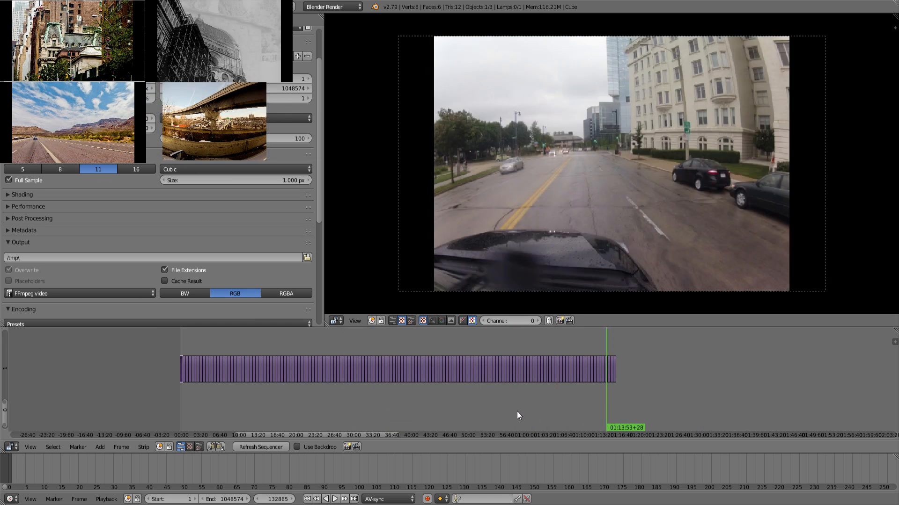
drag(516, 412, 675, 422)
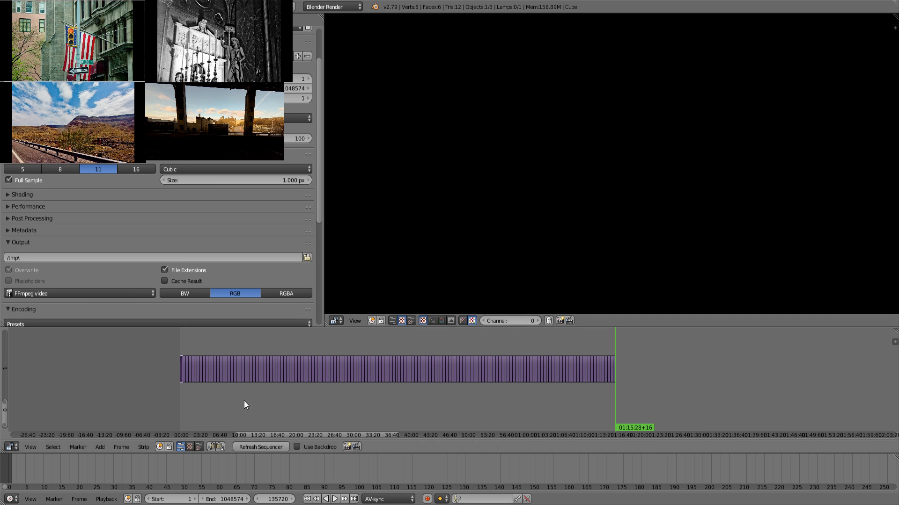
drag(199, 409, 566, 410)
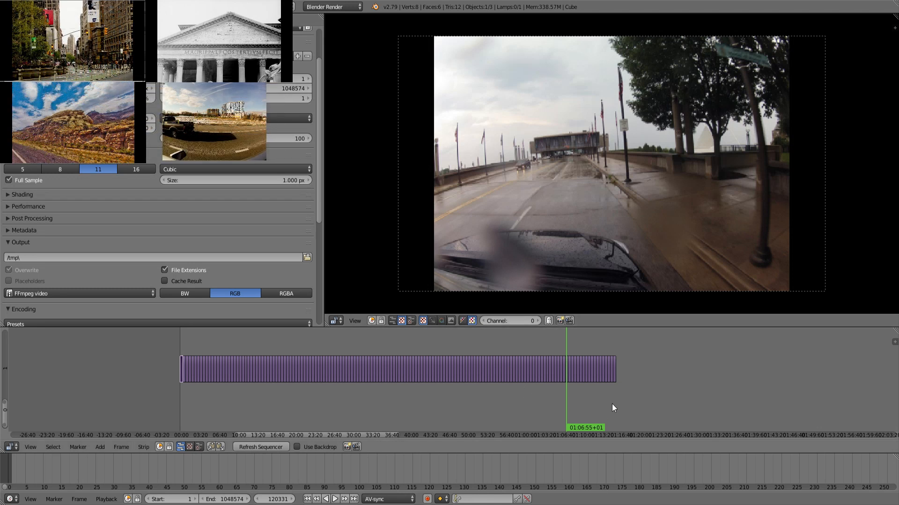
drag(612, 404, 513, 414)
click(531, 416)
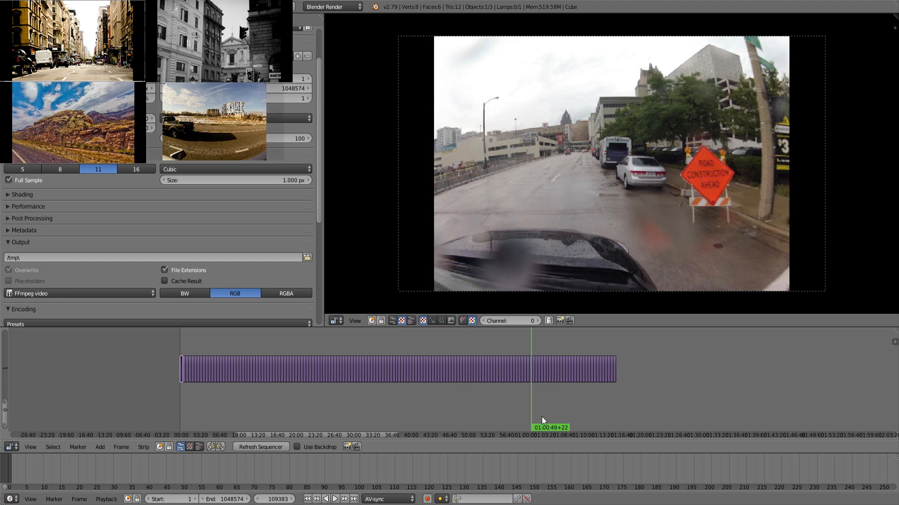
click(626, 400)
drag(626, 400, 608, 405)
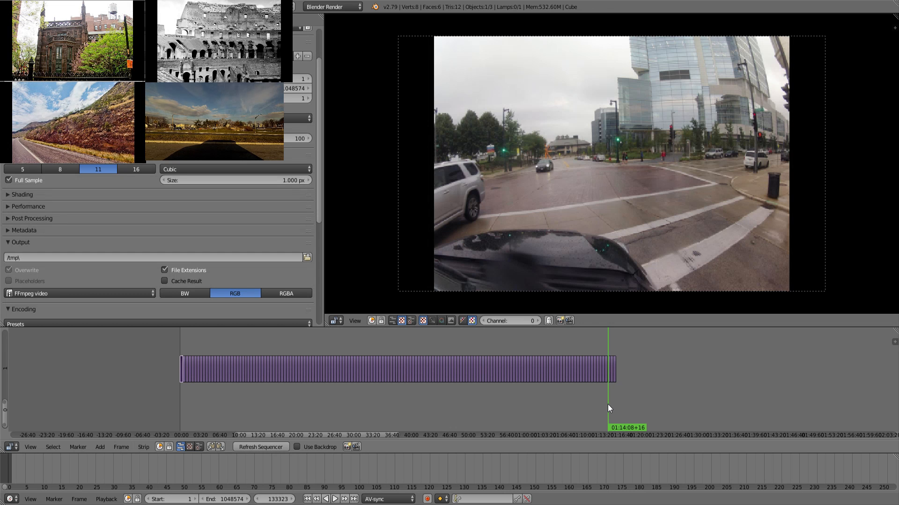
drag(613, 404, 578, 396)
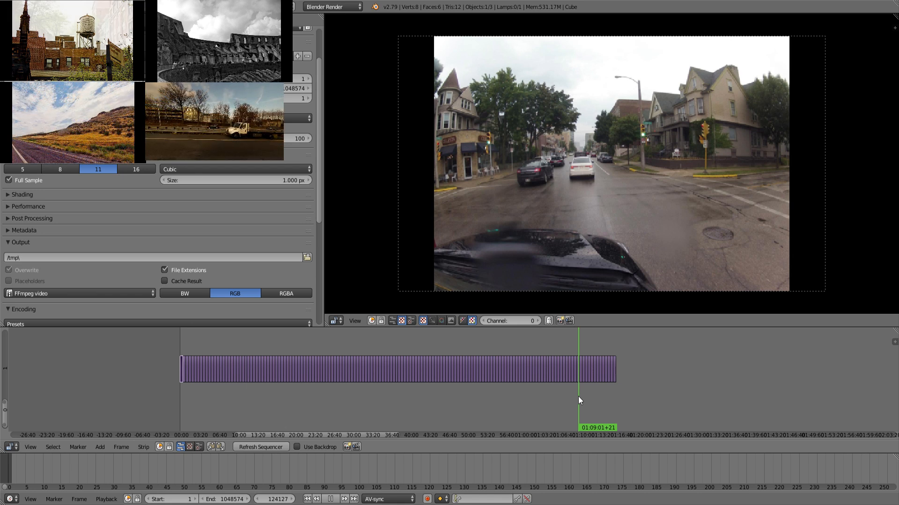
drag(578, 396, 496, 399)
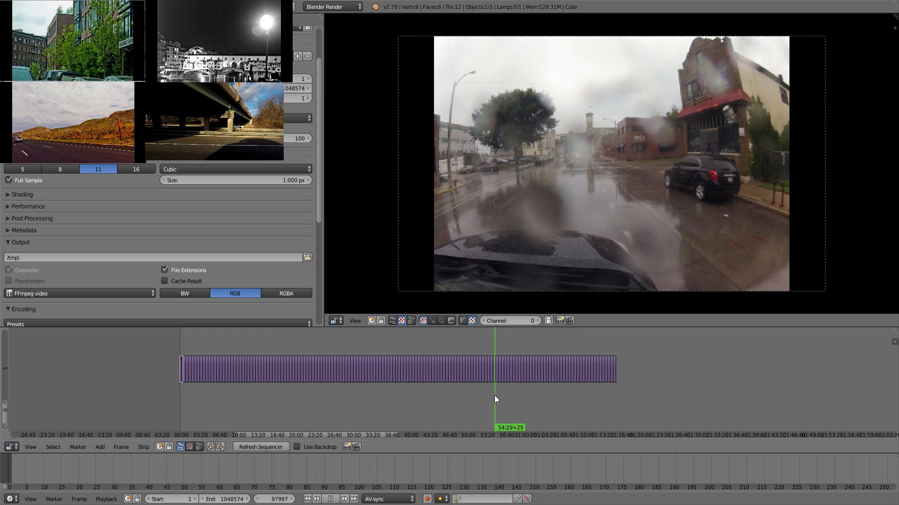
drag(494, 395, 558, 406)
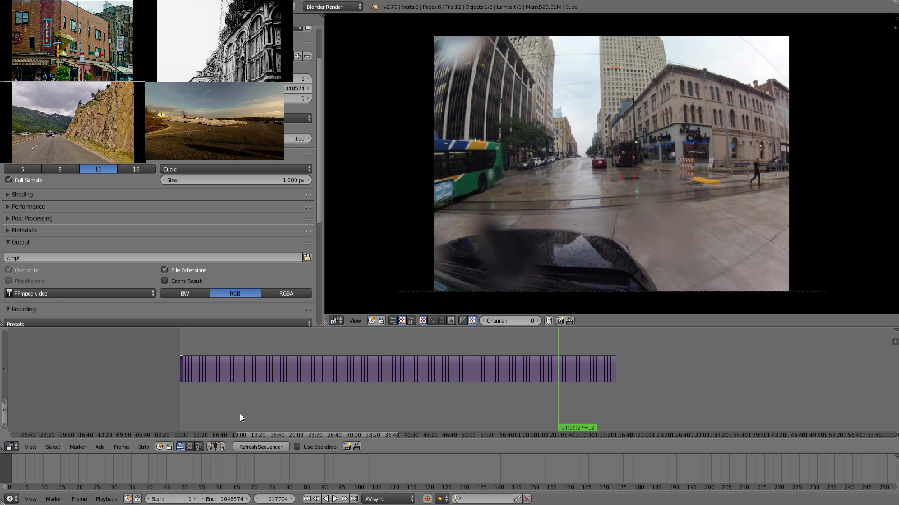
drag(207, 404, 190, 400)
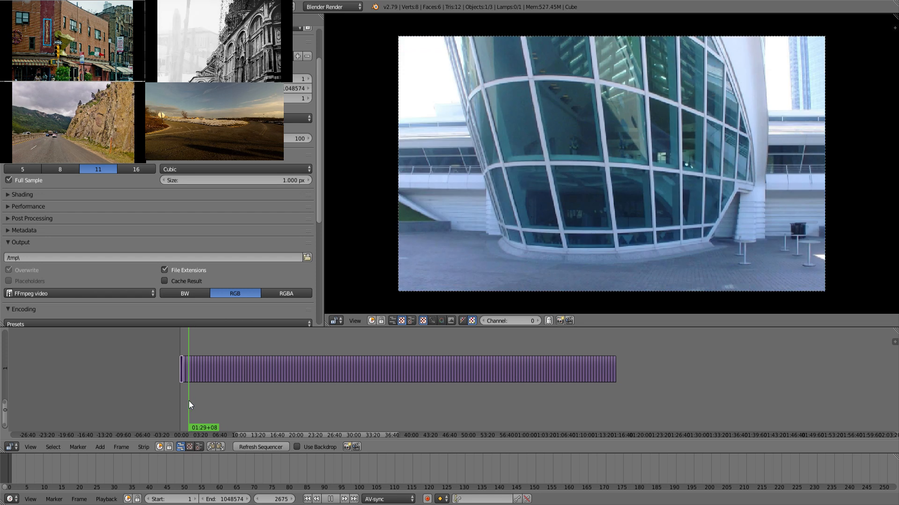
- Preview the opening building photos at the start of the image strip row
scroll(205, 400, up, 4)
middle_drag(168, 396, 237, 396)
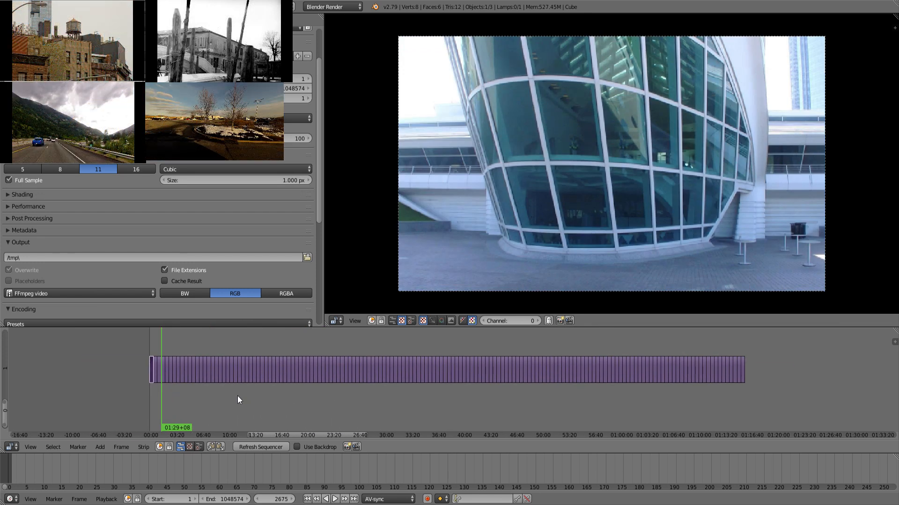
mouse_move(164, 404)
mouse_down()
mouse_move(463, 436)
mouse_move(490, 332)
mouse_move(540, 344)
mouse_move(745, 340)
mouse_move(458, 322)
mouse_move(369, 460)
mouse_move(223, 412)
mouse_move(141, 405)
mouse_move(170, 406)
mouse_up()
scroll(166, 405, up, 5)
middle_drag(139, 404, 391, 398)
scroll(391, 397, up, 4)
middle_drag(204, 393, 291, 391)
scroll(361, 395, up, 2)
click(263, 395)
scroll(372, 377, up, 2)
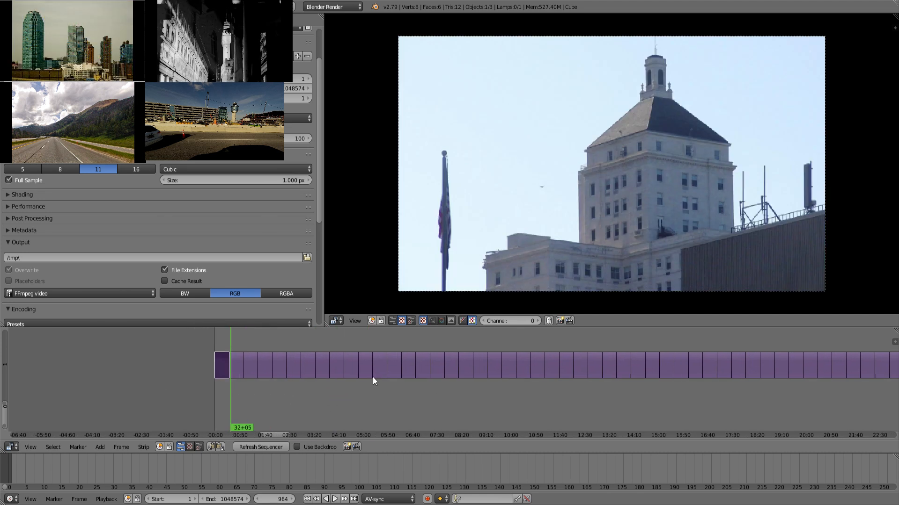
- Scrub from frame 0 to about 02:45 to compare the opening architecture photos with the first street photos
ctrl+middle_drag(372, 377, 378, 385)
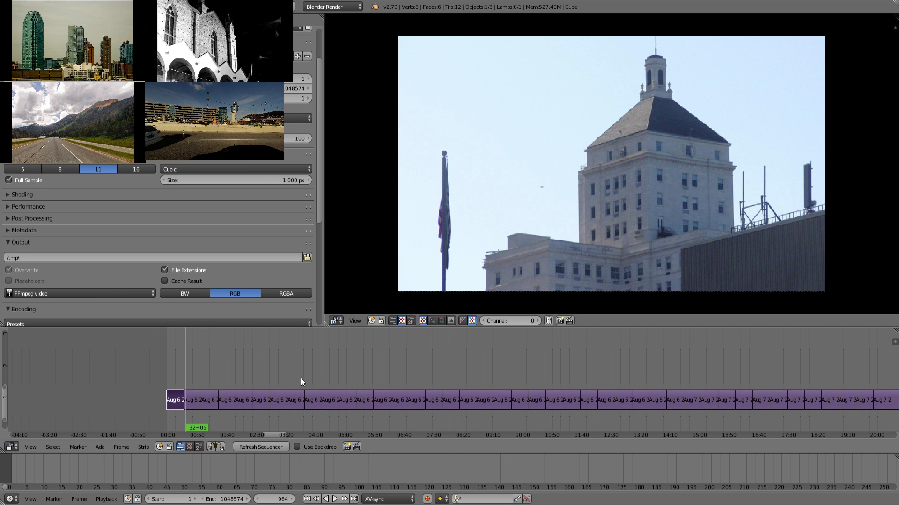
click(160, 363)
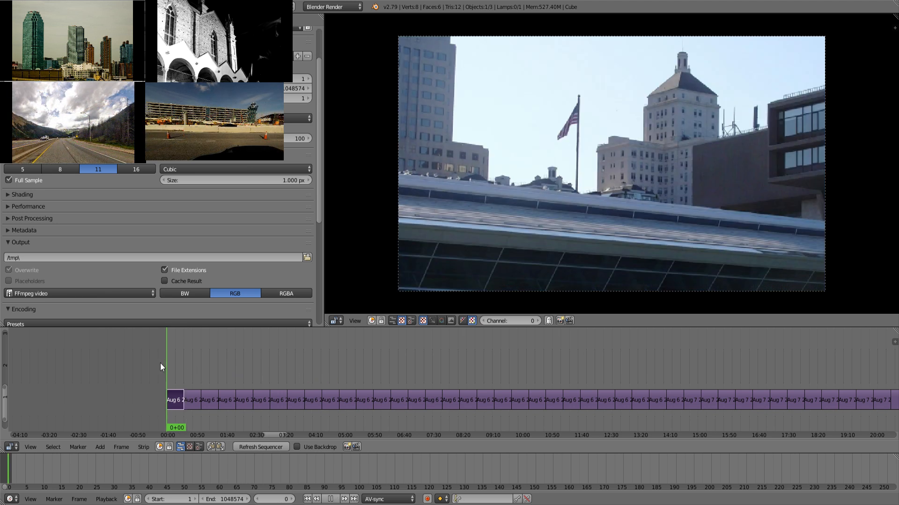
drag(164, 366, 264, 362)
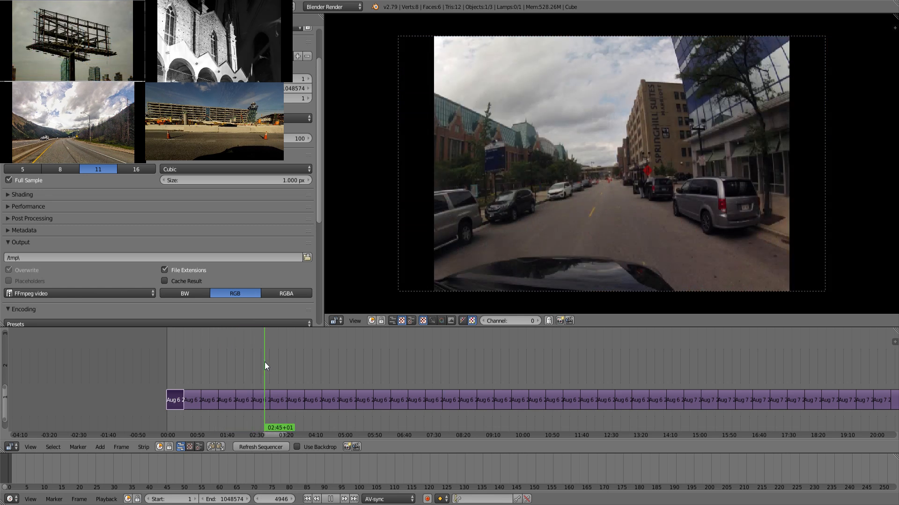
click(251, 367)
scroll(281, 379, down, 3)
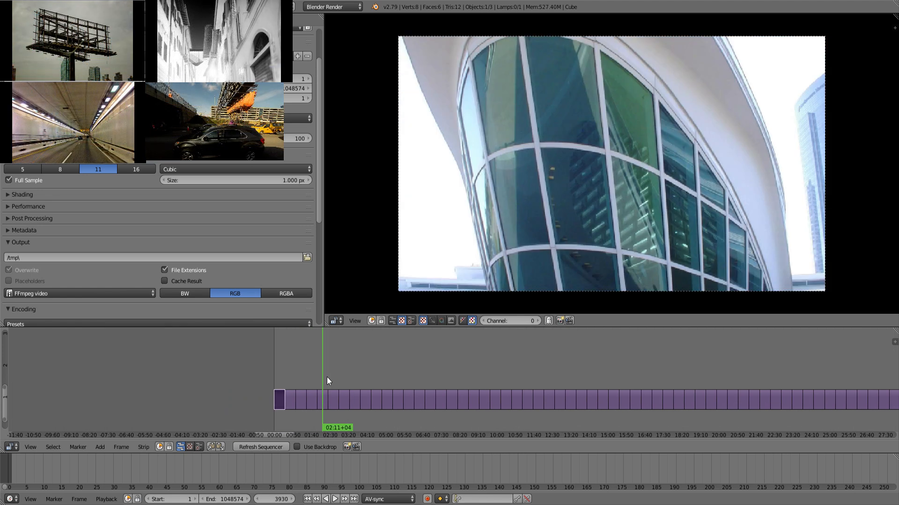
mouse_move(318, 375)
mouse_down()
mouse_move(330, 368)
mouse_move(331, 377)
mouse_up()
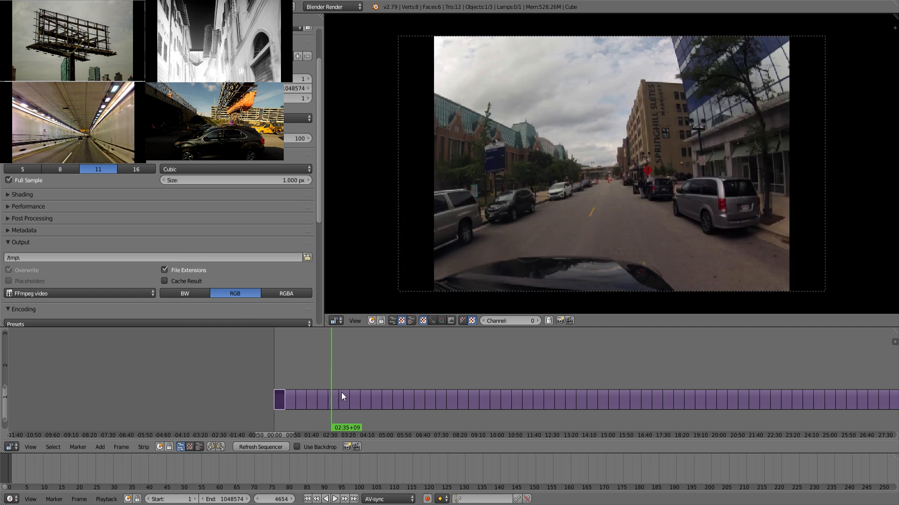
- Select the block of street-photo strips from about 02:30 to 14:30 and move it up to channel 2
right_click(335, 402)
key(alt+a)
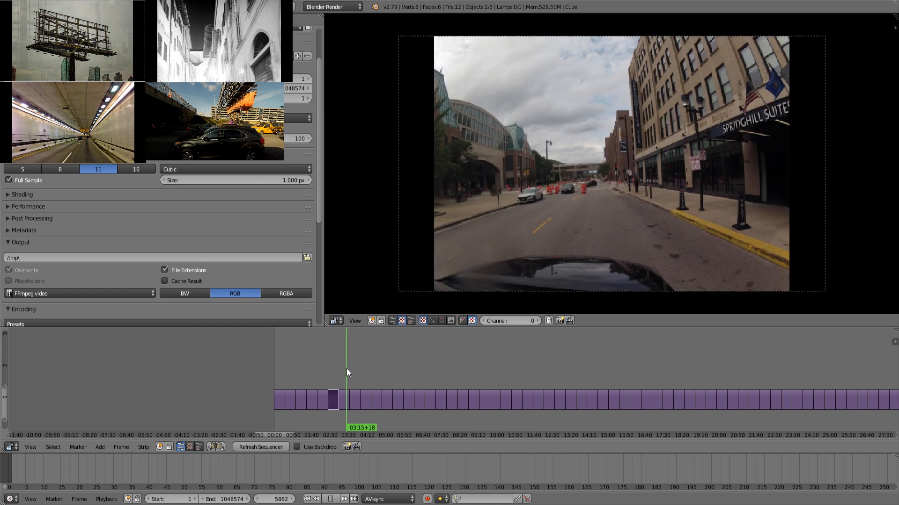
drag(358, 370, 334, 412)
key(b)
key(g)
click(325, 367)
- Review the photos following the moved block and select the channel 1 strip at 15:16
middle_drag(613, 381, 397, 357)
drag(382, 352, 563, 356)
drag(391, 345, 419, 363)
click(394, 359)
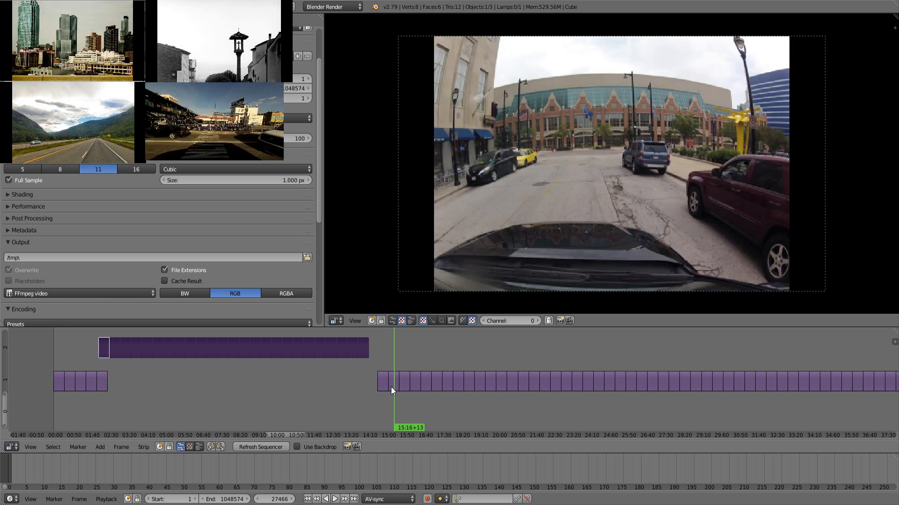
right_click(391, 386)
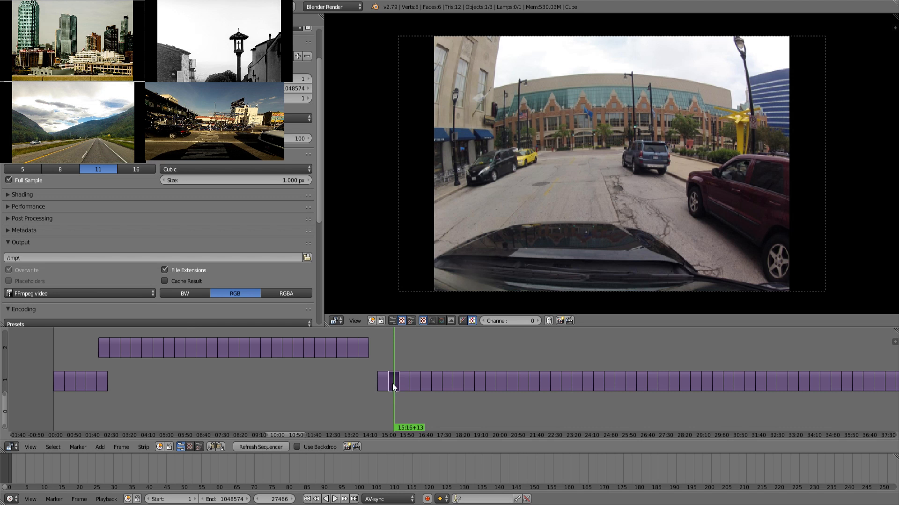
- Compare the street photos between about 15:22 and 16:48 by scrubbing and playing back the strips
mouse_move(395, 355)
mouse_down()
mouse_move(415, 355)
mouse_move(395, 356)
mouse_move(408, 356)
mouse_up()
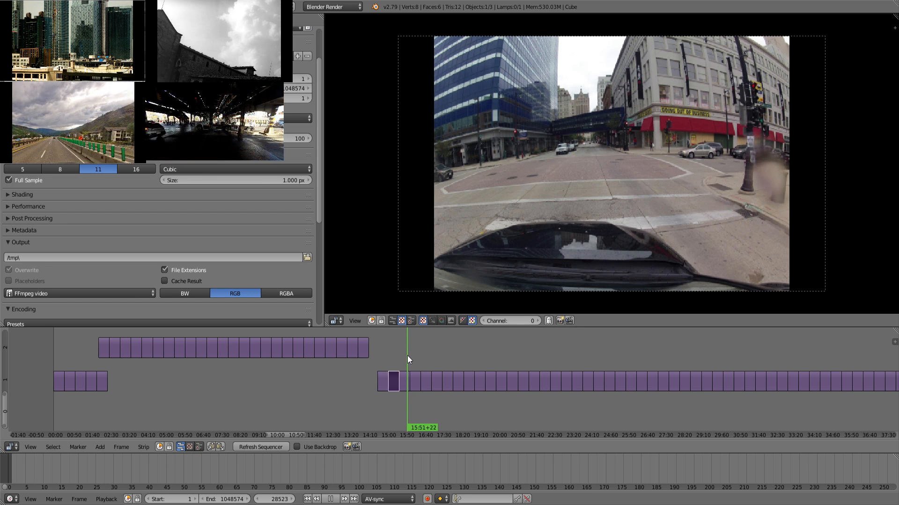
drag(407, 356, 398, 357)
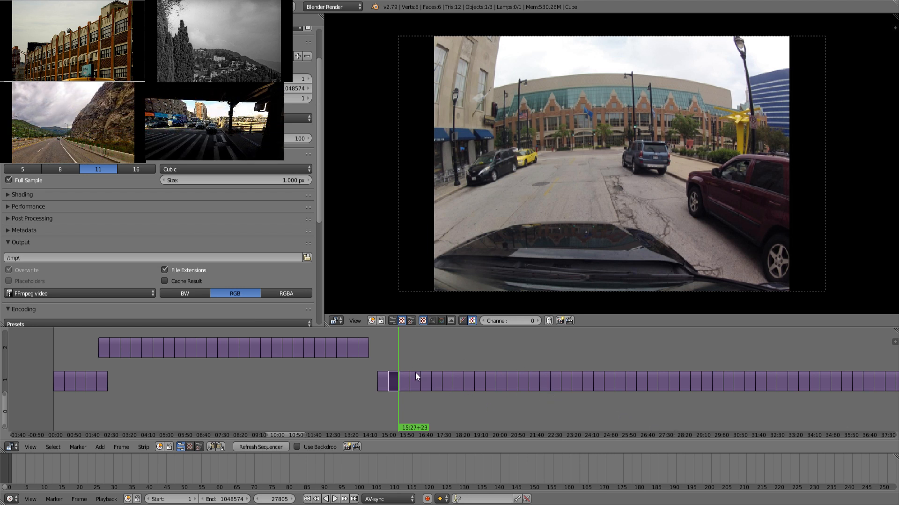
key(alt+a)
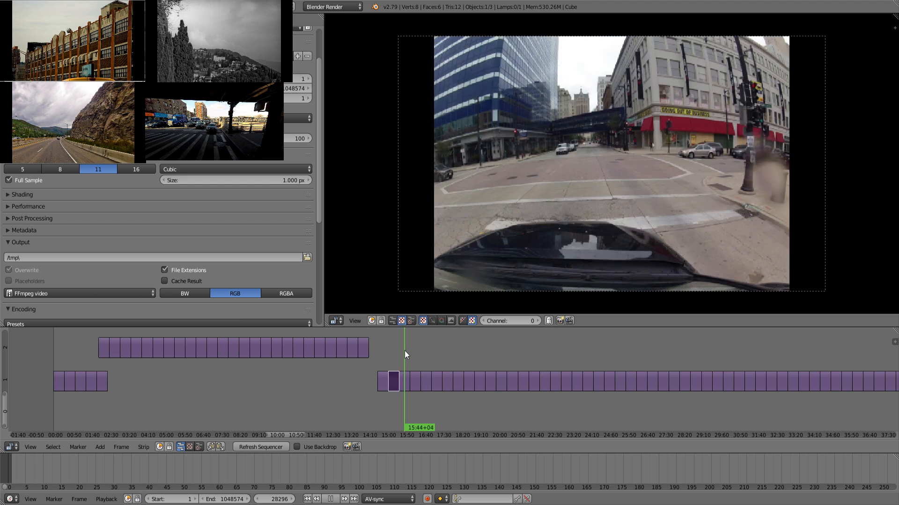
click(397, 355)
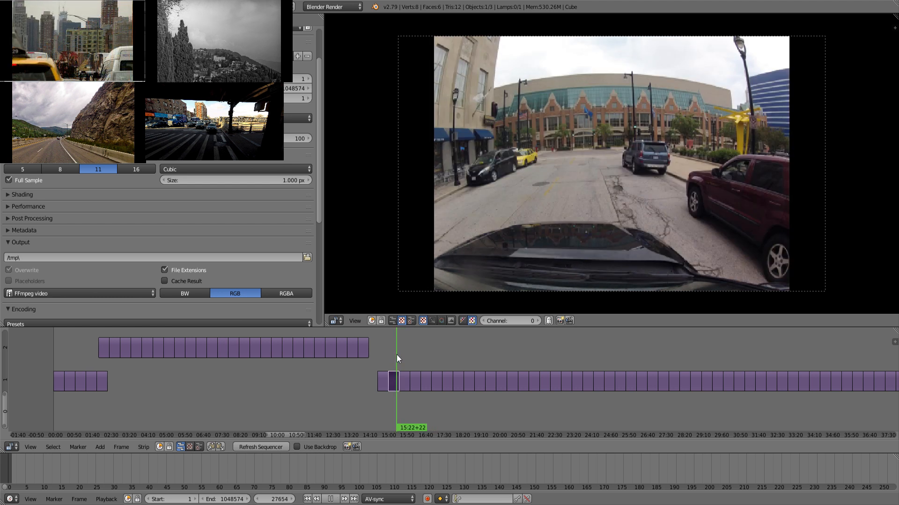
key(alt+a)
key(alt+a)
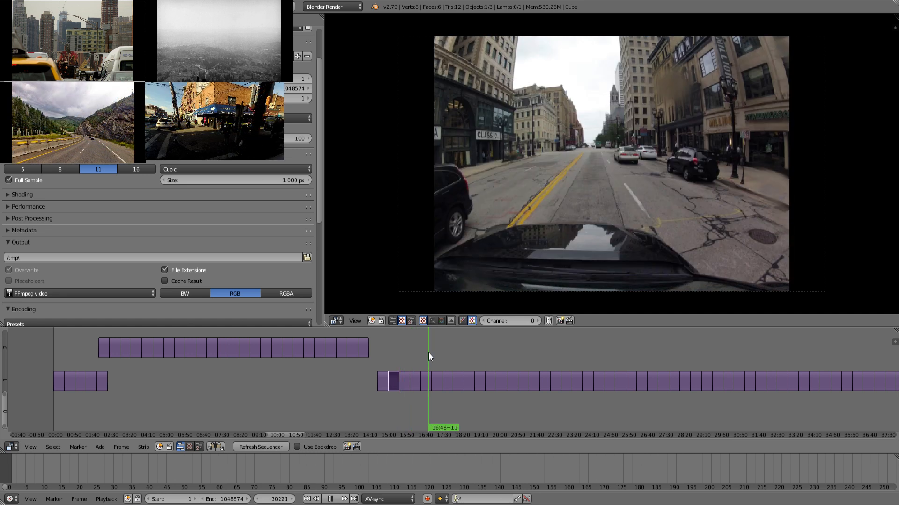
drag(429, 356, 387, 358)
key(b)
key(Escape)
- Try to box-select the strips up to 20:57 and move them to channel 2, then undo the move
right_click(520, 375)
key(b)
key(b)
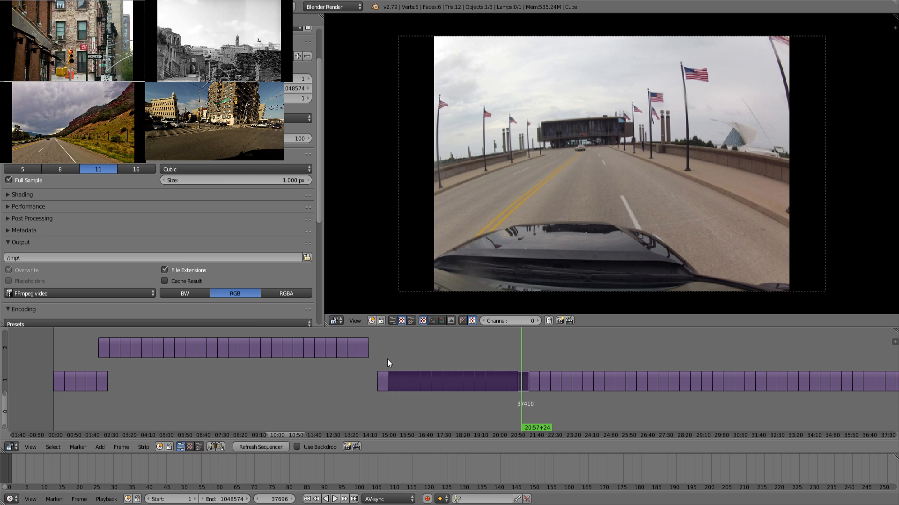
key(g)
click(384, 338)
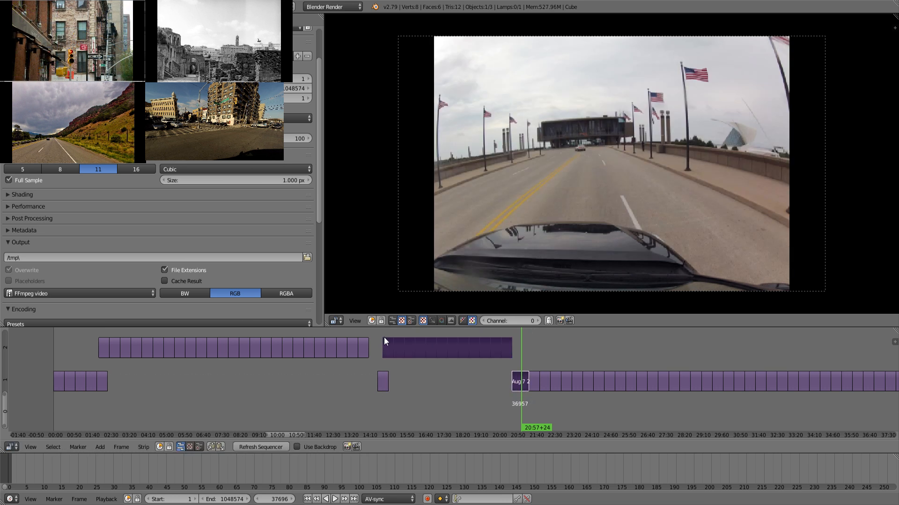
key(ctrl+z)
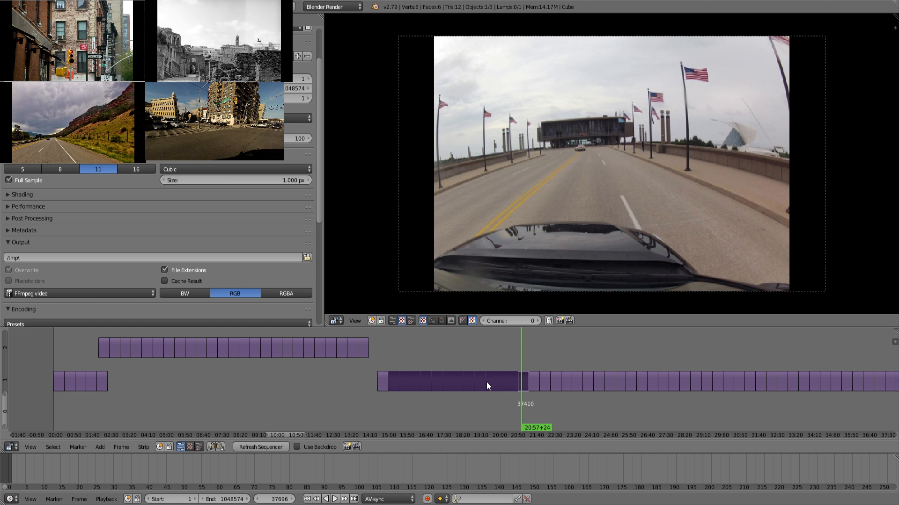
- Reselect the strips from about 15:00 through the one at 20:57 and move them to channel 2
right_click(521, 385)
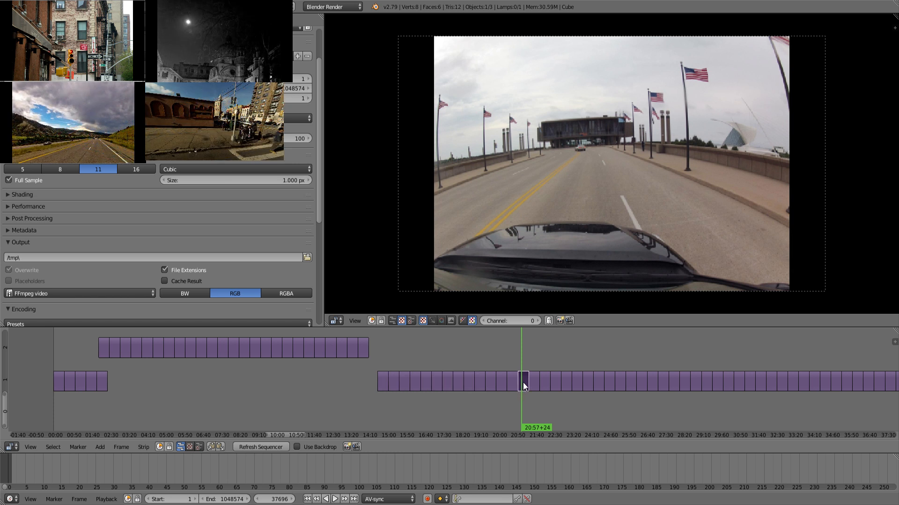
key(b)
drag(523, 362, 385, 405)
key(g)
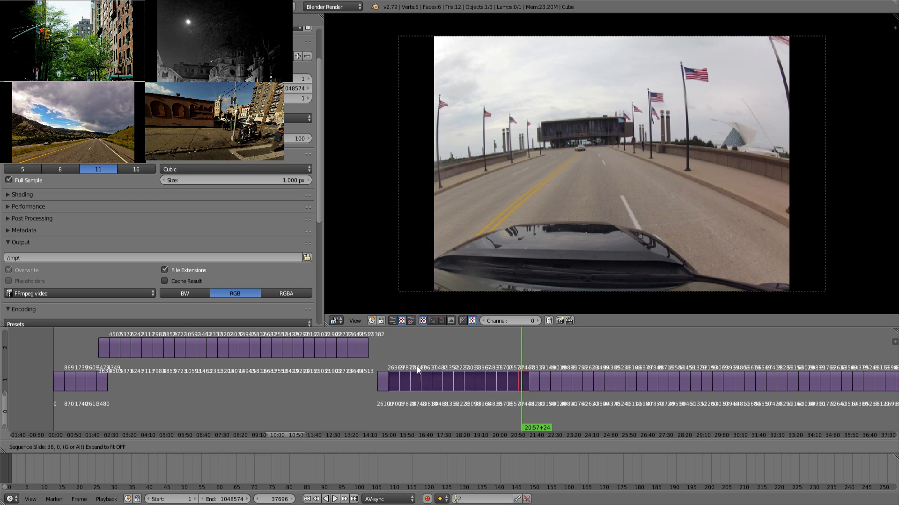
click(410, 359)
- Compare the street photos between 21:32 and 22:31 and select the strip at 22:01
middle_drag(547, 375, 392, 374)
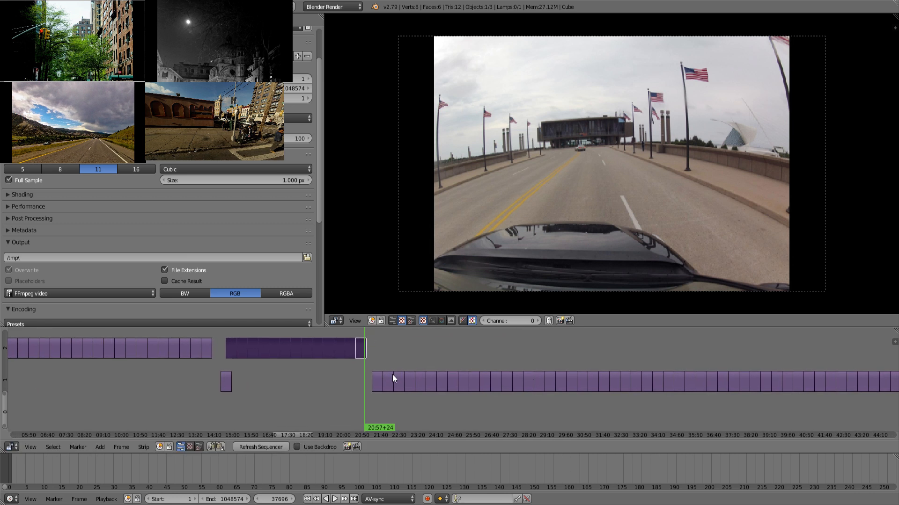
click(378, 364)
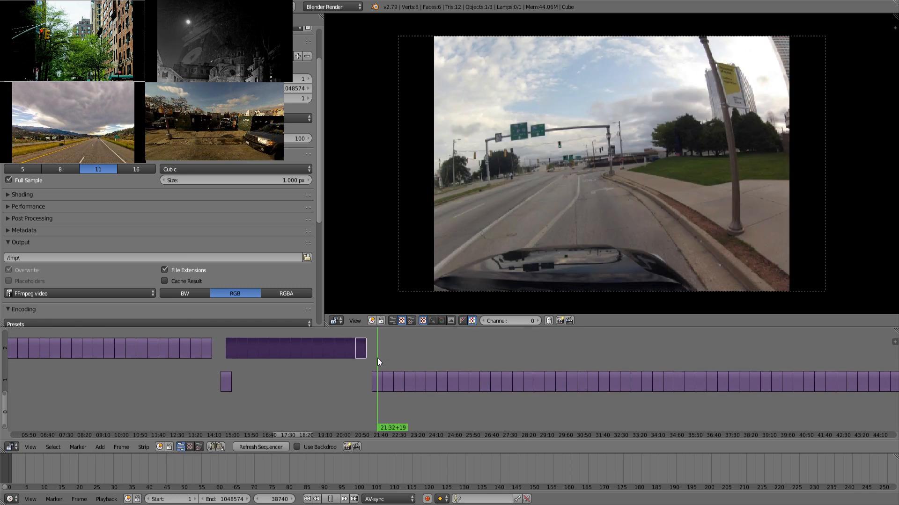
key(alt+a)
mouse_move(383, 357)
mouse_down()
mouse_move(363, 367)
mouse_move(380, 361)
mouse_up()
key(alt+a)
key(alt+a)
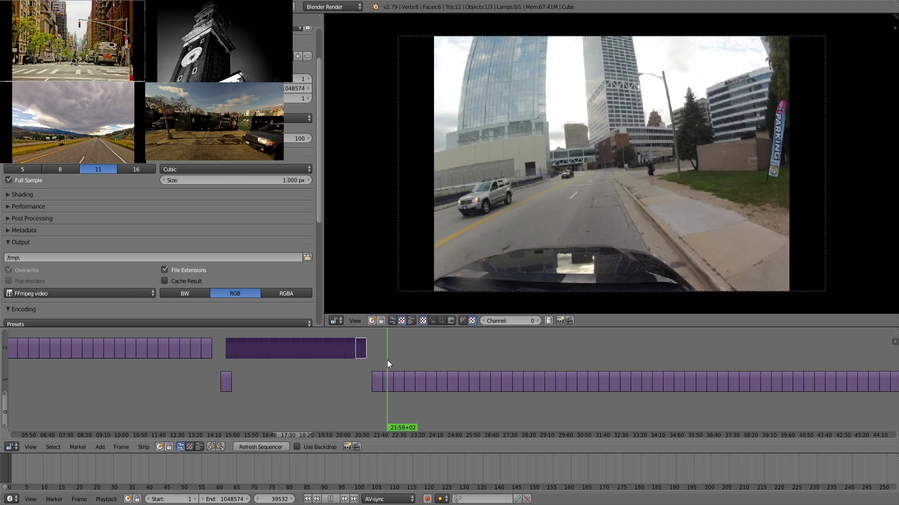
key(alt+a)
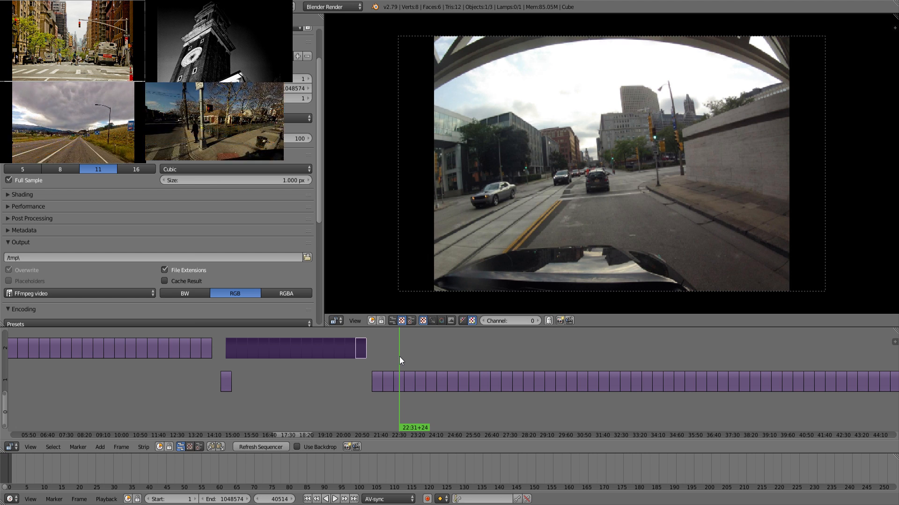
mouse_move(384, 362)
mouse_down()
mouse_move(405, 355)
mouse_move(380, 358)
mouse_move(388, 359)
mouse_up()
key(alt+a)
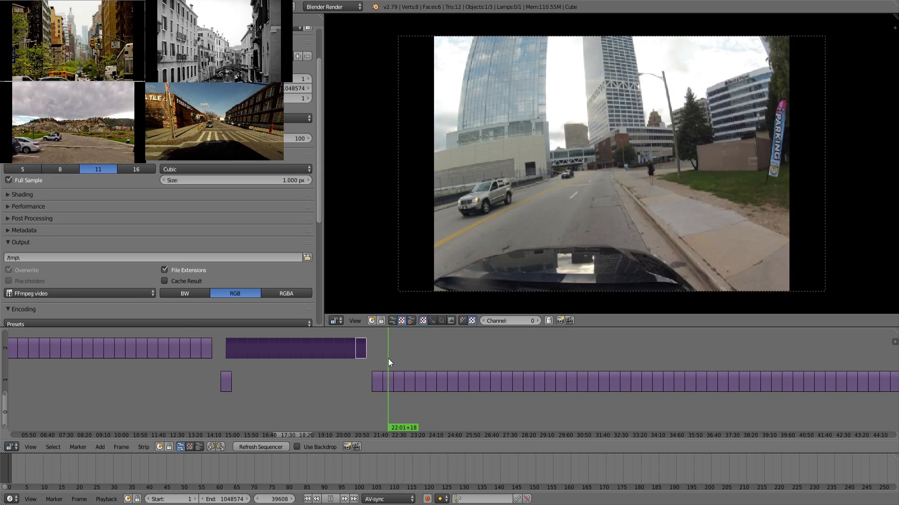
key(alt+a)
right_click(390, 378)
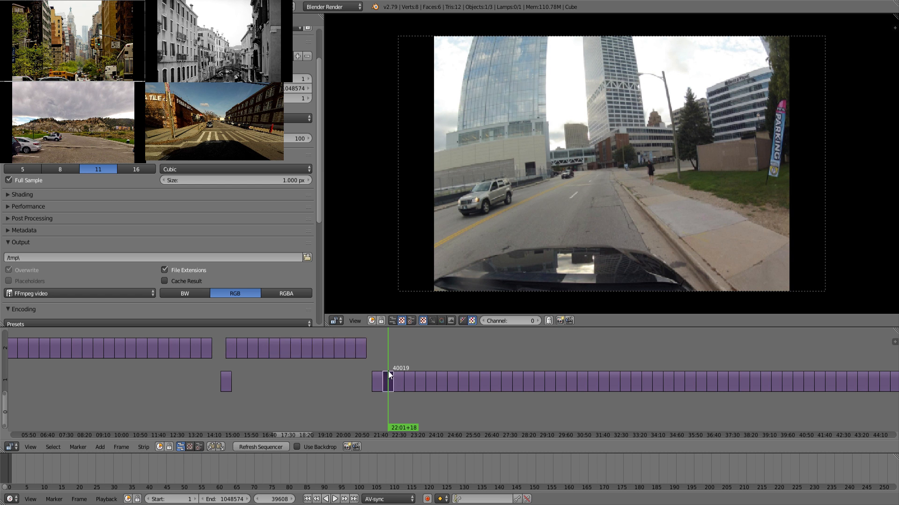
- Scrub along the remaining channel 1 strips to review the photos up to about 01:07:12
drag(389, 377, 576, 344)
middle_drag(613, 351, 433, 358)
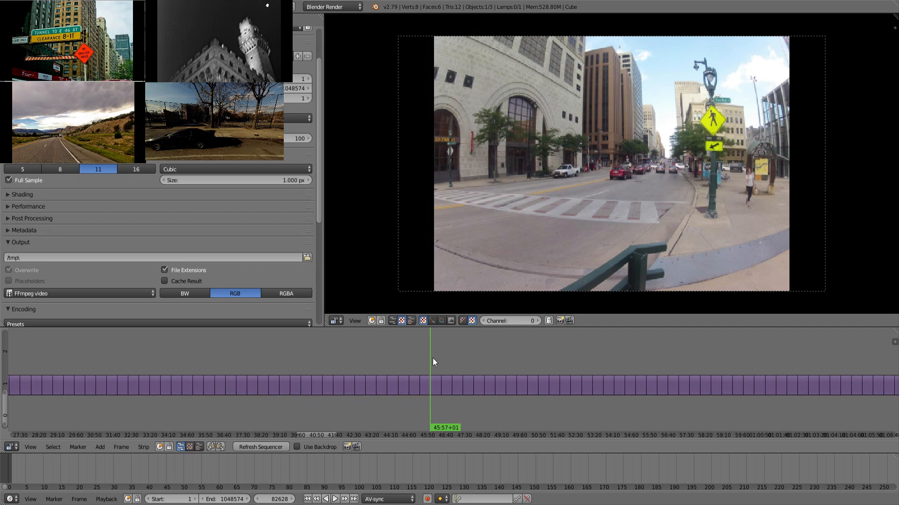
key(alt+a)
drag(447, 356, 617, 350)
key(alt+a)
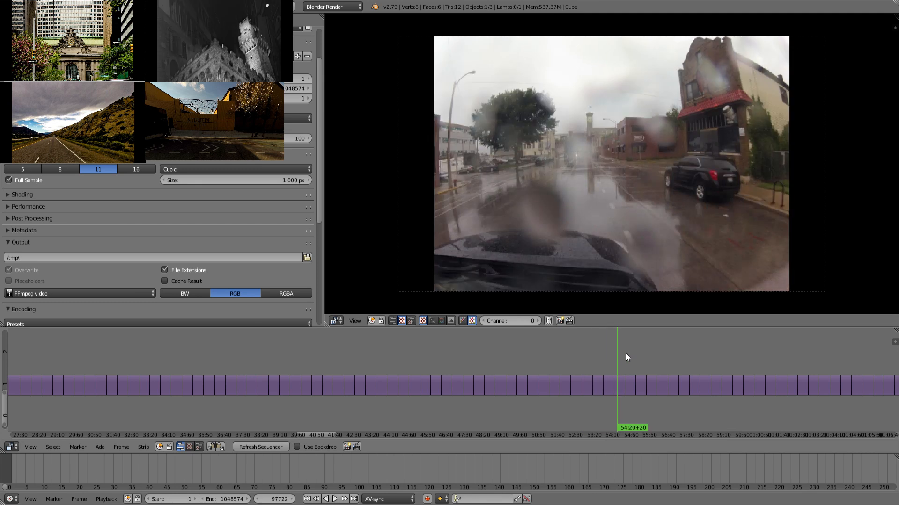
middle_drag(626, 356, 412, 353)
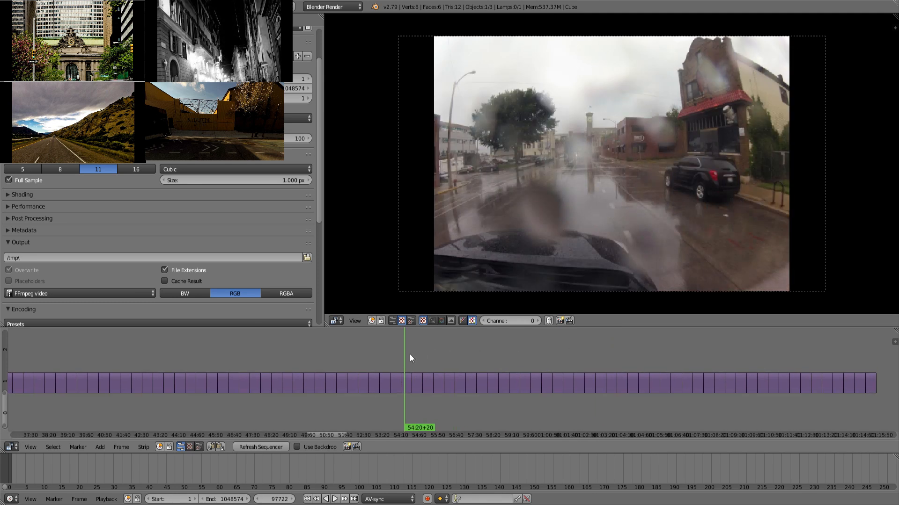
drag(409, 353, 694, 344)
middle_drag(694, 344, 504, 330)
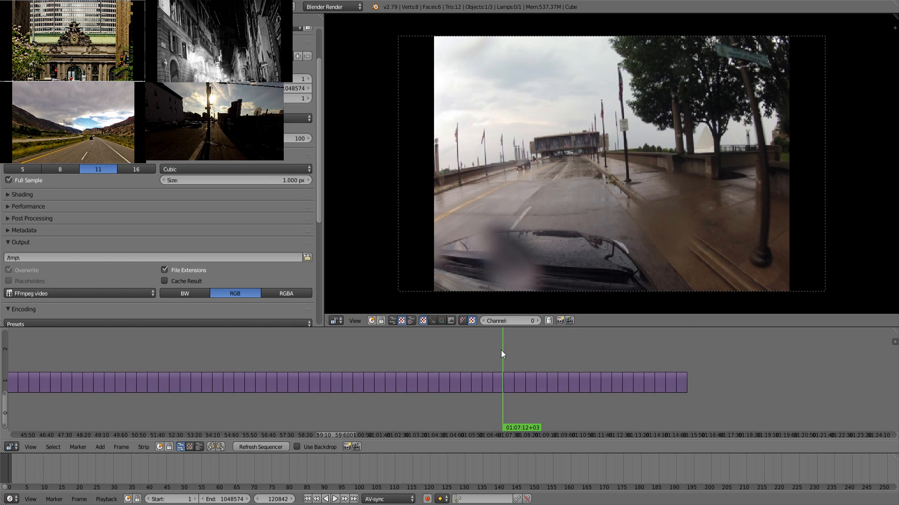
mouse_move(501, 350)
mouse_down()
mouse_move(676, 341)
mouse_move(495, 349)
mouse_up()
scroll(493, 344, down, 2)
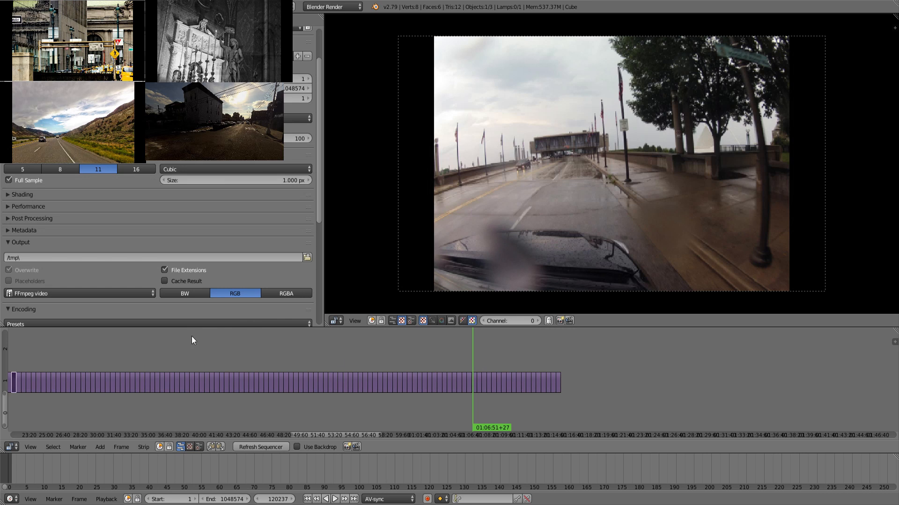
- Scrub through the channel 1 row again up to 01:12:51 and return to the glass-building photo at 47:10
drag(145, 354, 534, 360)
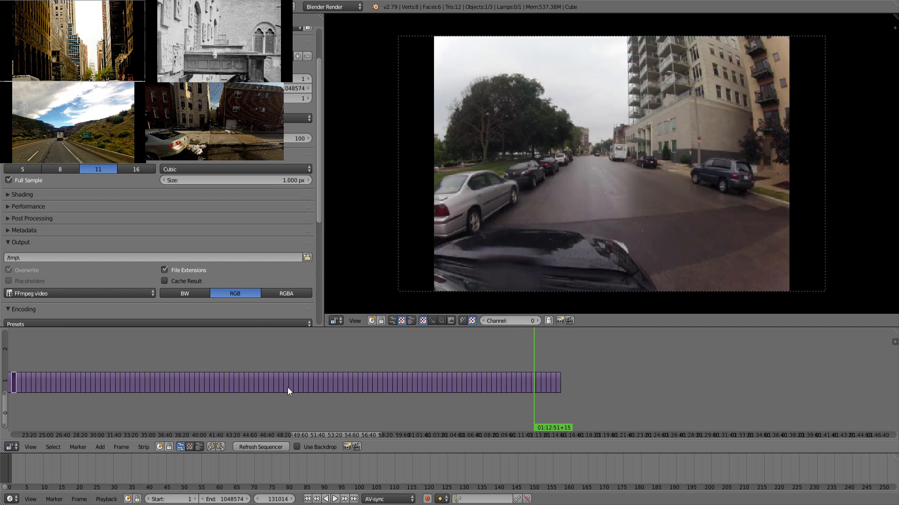
middle_drag(189, 398, 287, 388)
drag(112, 358, 440, 351)
drag(407, 349, 367, 352)
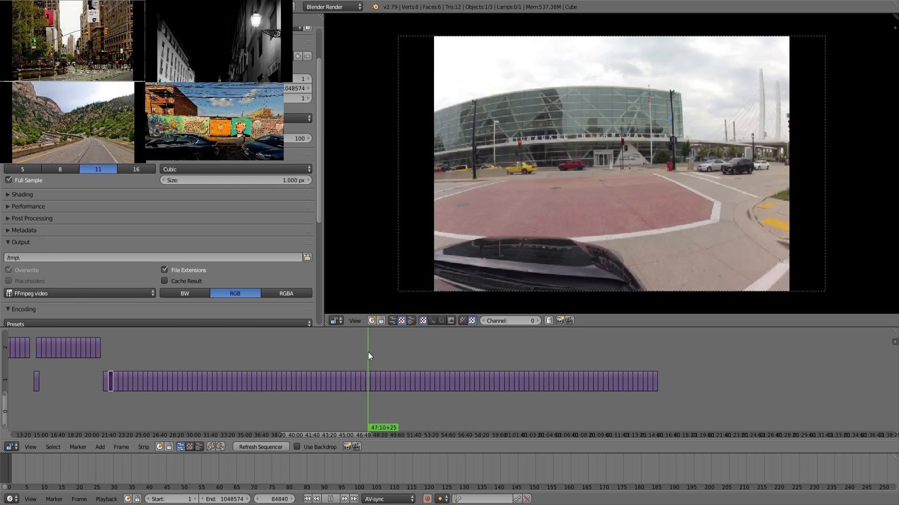
- Select all channel 1 strips from the glass-building photo at 47:10 to the end and move them to channel 2
scroll(367, 352, up, 3)
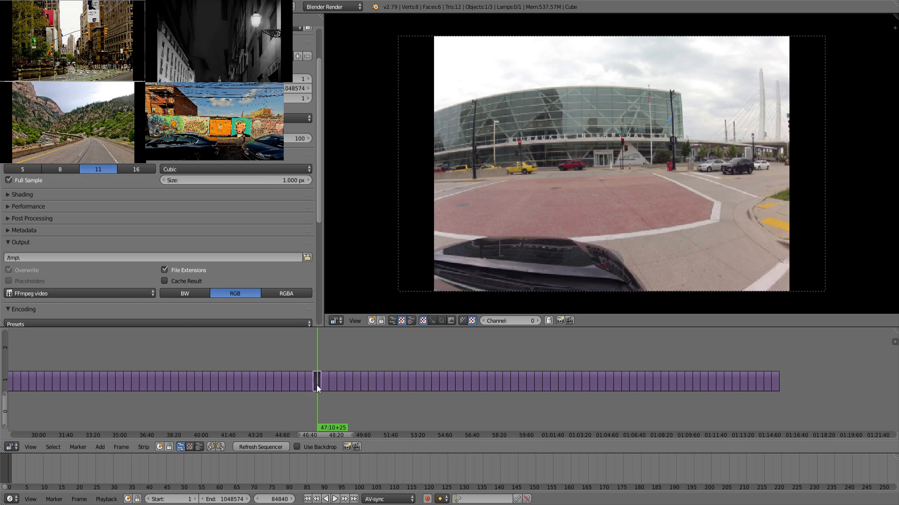
key(alt+a)
drag(325, 355, 771, 406)
key(b)
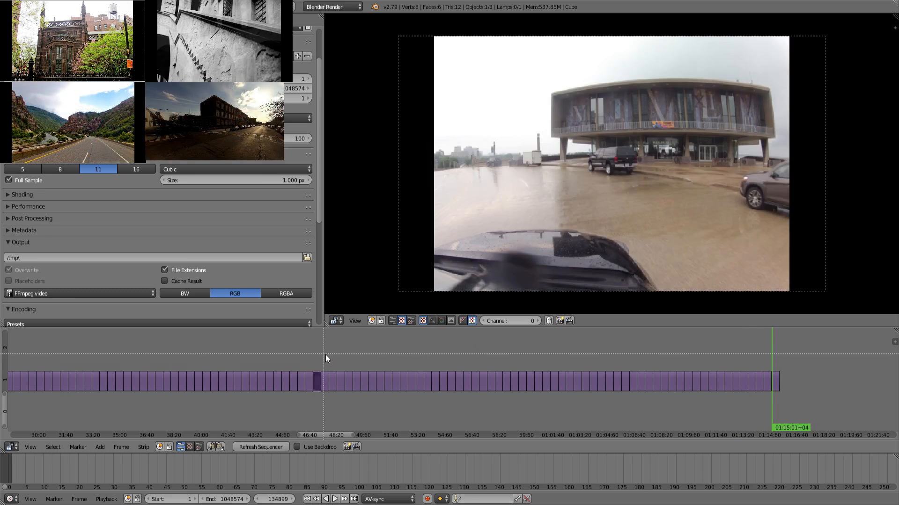
drag(315, 353, 847, 408)
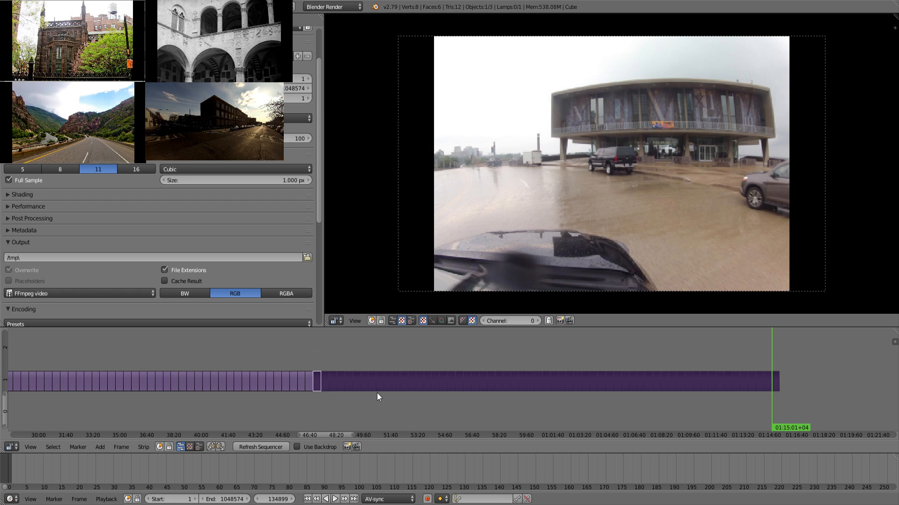
key(g)
click(363, 366)
- Scrub through the moved channel 2 strips between 48:33 and their end, stopping at the rainy clock-tower photo at 57:16
drag(341, 382, 566, 386)
click(335, 397)
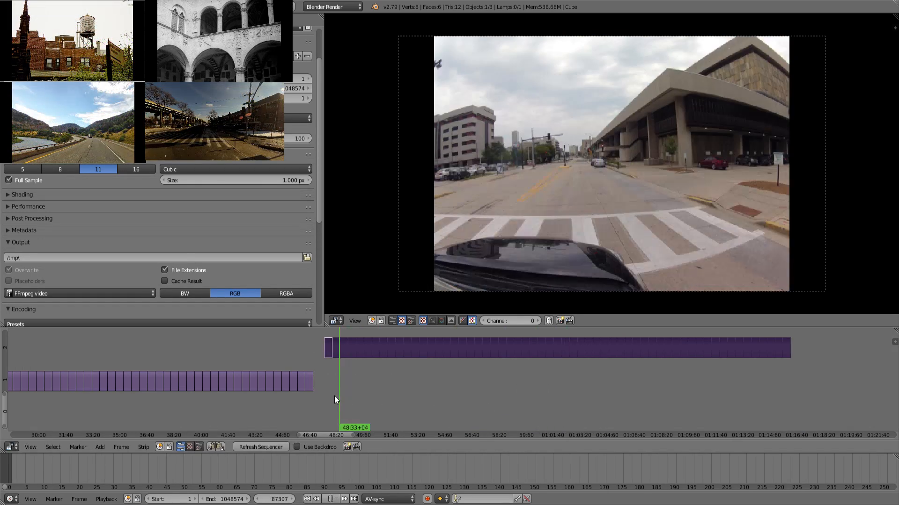
click(574, 397)
drag(670, 392, 775, 390)
drag(615, 383, 481, 381)
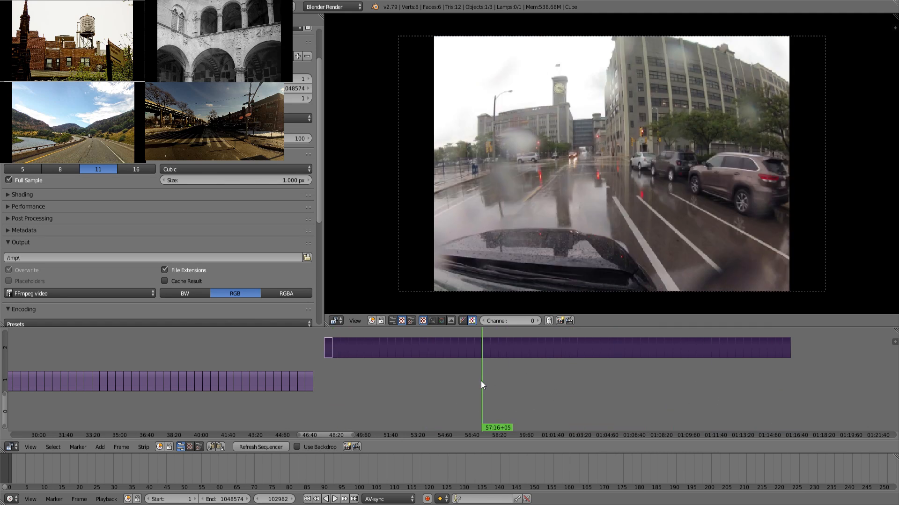
- Go back to the earlier channel 2 strips and check the street photos around 20:00
middle_drag(354, 387, 556, 381)
middle_drag(165, 392, 244, 384)
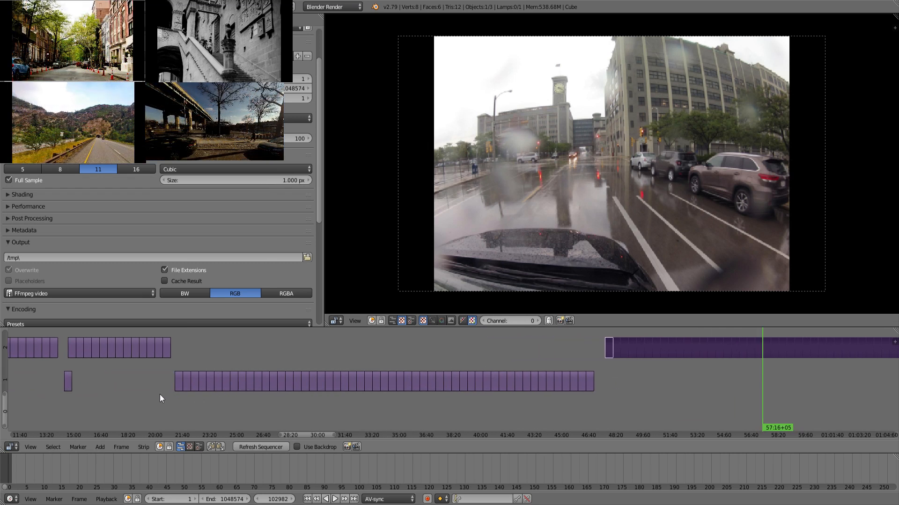
mouse_move(158, 397)
mouse_down()
mouse_move(93, 393)
mouse_move(156, 398)
mouse_up()
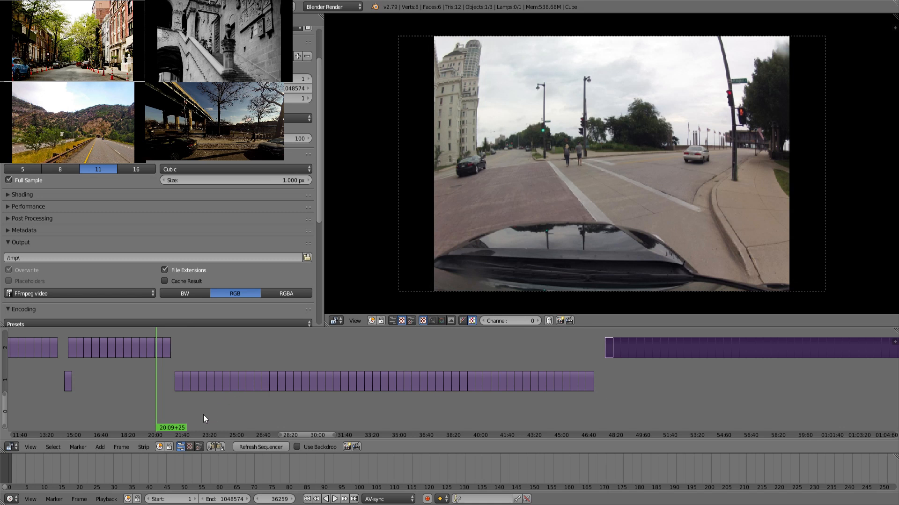
drag(204, 419, 154, 402)
- Add the lone strip and the long channel 1 row to the selection and slide it later, the lone strip landing at about 43:20
scroll(139, 391, down, 9)
key(b)
drag(243, 384, 650, 398)
key(g)
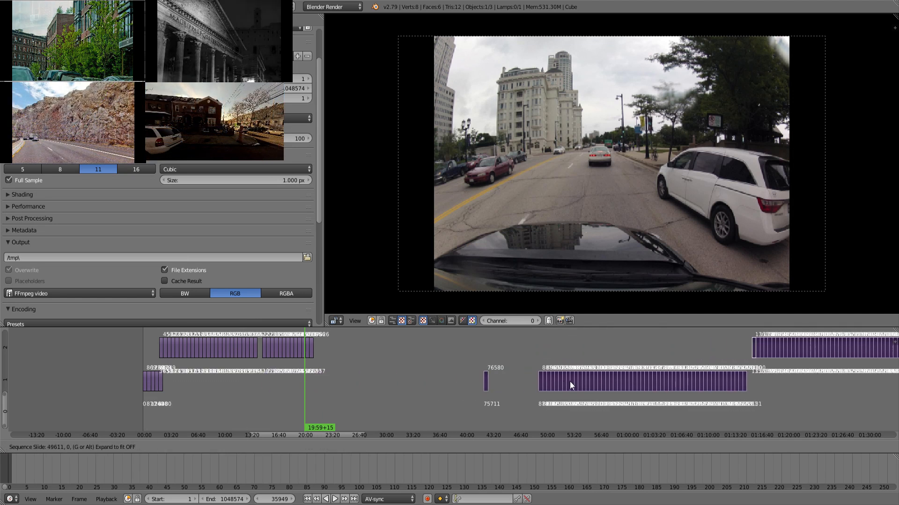
click(580, 383)
- Select only the last channel 2 group and slide it back behind the earlier channel 2 strips, starting at about 23:30
middle_drag(592, 384, 265, 380)
key(a)
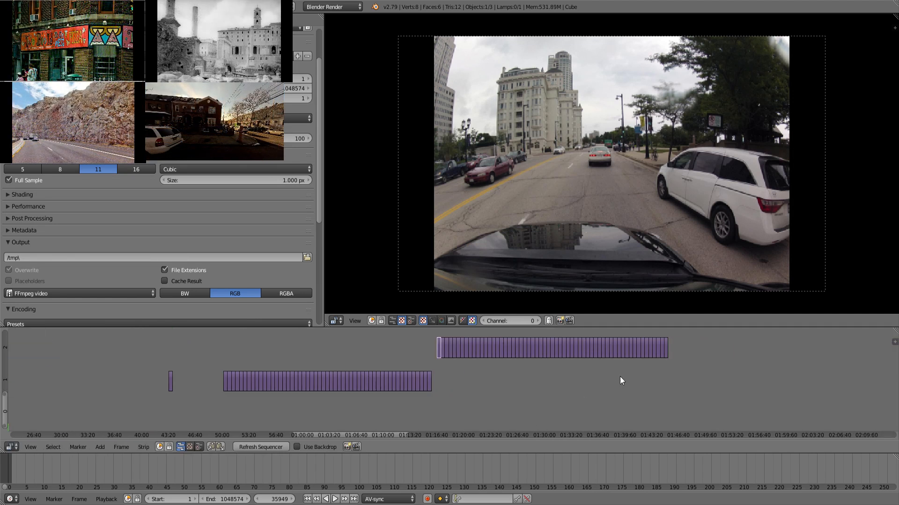
key(b)
drag(691, 362, 377, 333)
key(g)
click(218, 333)
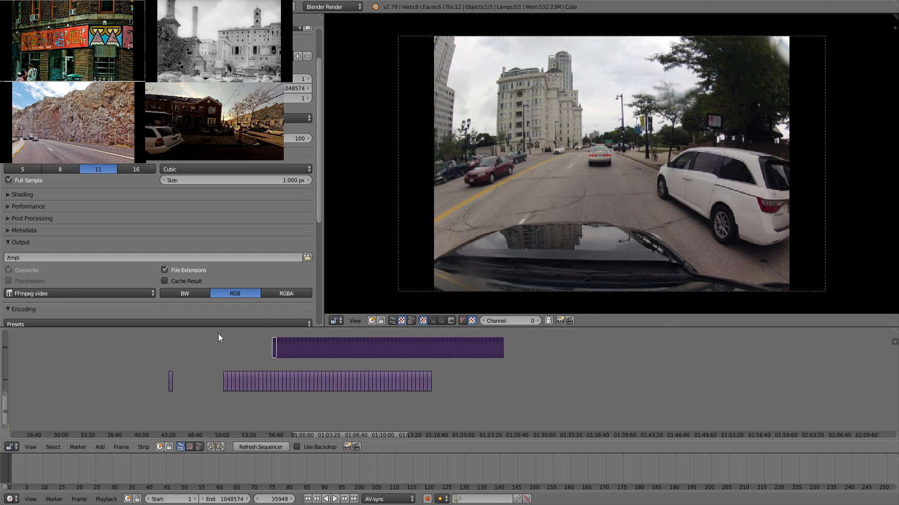
middle_drag(157, 345, 420, 349)
key(g)
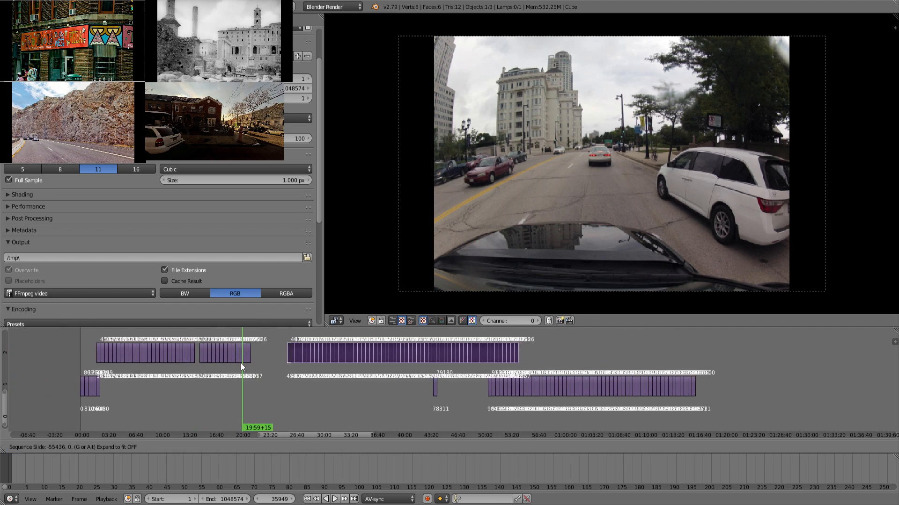
click(226, 364)
- Select the lone strip and the long row in channel 1 and slide them later, the lone strip landing at about 01:04:30
middle_drag(383, 386, 292, 395)
key(b)
mouse_move(300, 399)
mouse_down()
mouse_move(440, 414)
mouse_move(681, 384)
mouse_move(430, 401)
mouse_move(302, 395)
mouse_up()
key(b)
key(g)
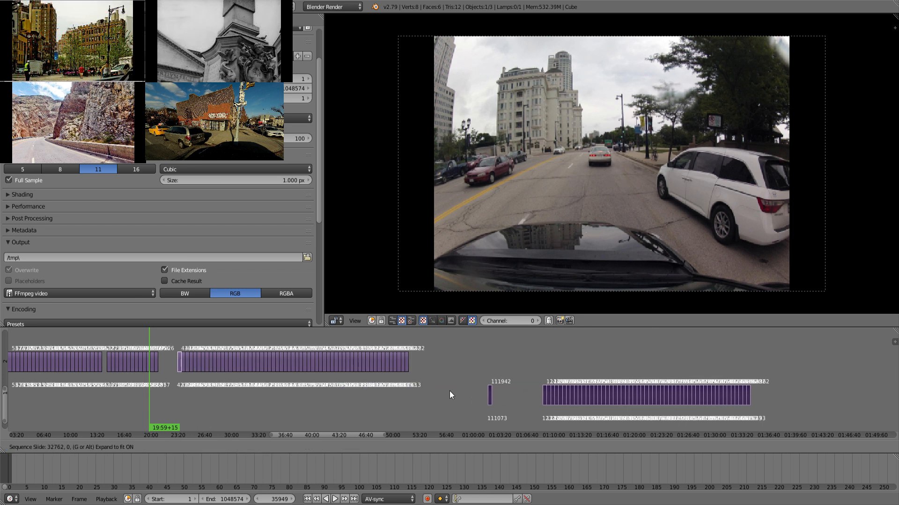
click(471, 392)
- Add the channel 1 strips at 00:00 to the selection and slide it later so these strips start at about 55:00
middle_drag(186, 389, 453, 360)
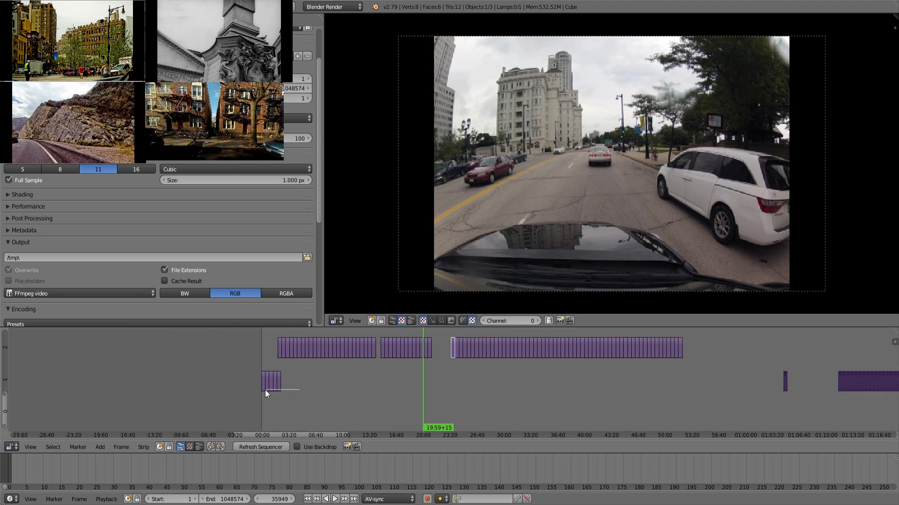
key(g)
click(668, 390)
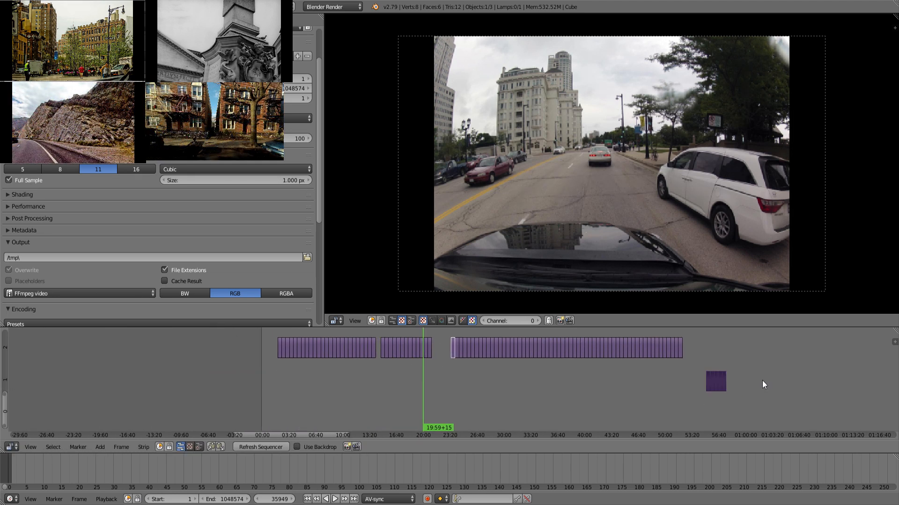
- Select only the lone strip and the long channel 1 row and slide them back, the lone strip landing at about 01:03:00
middle_drag(762, 381, 367, 384)
scroll(644, 361, down, 4)
scroll(644, 362, down, 2)
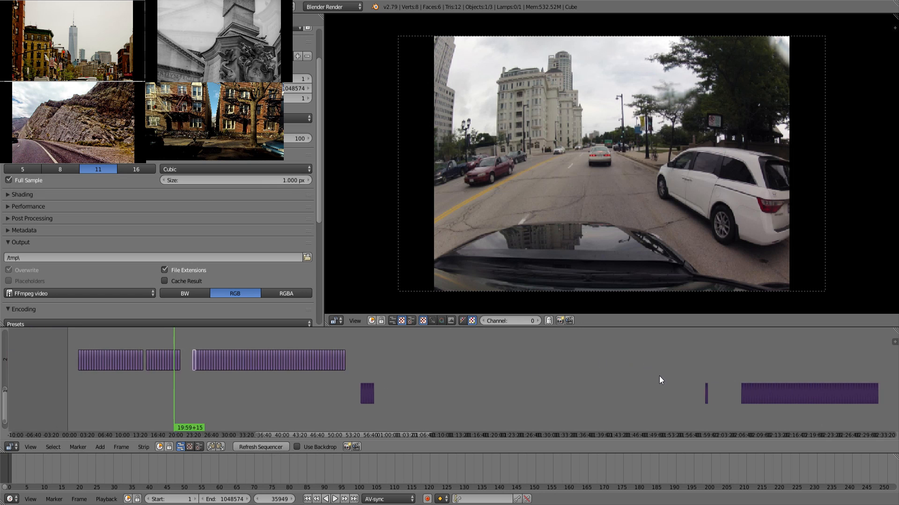
middle_drag(726, 371, 466, 366)
key(a)
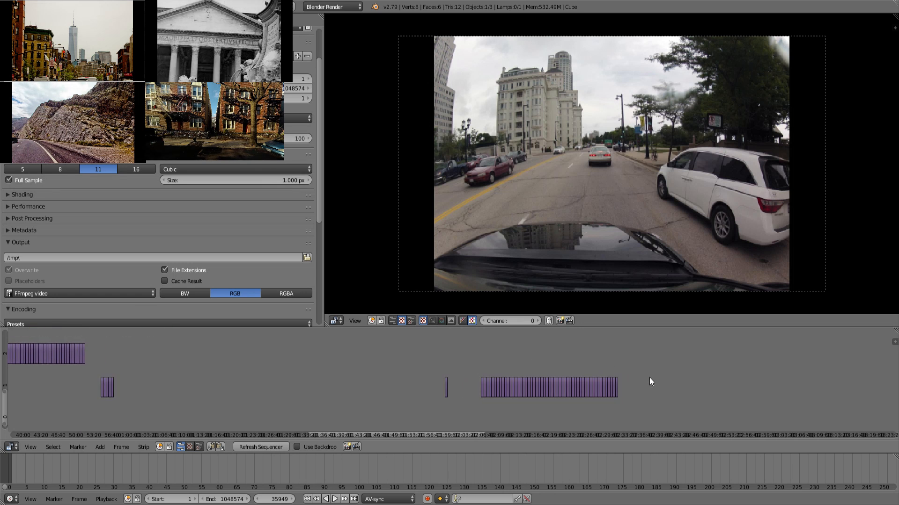
key(b)
drag(650, 403, 354, 349)
key(g)
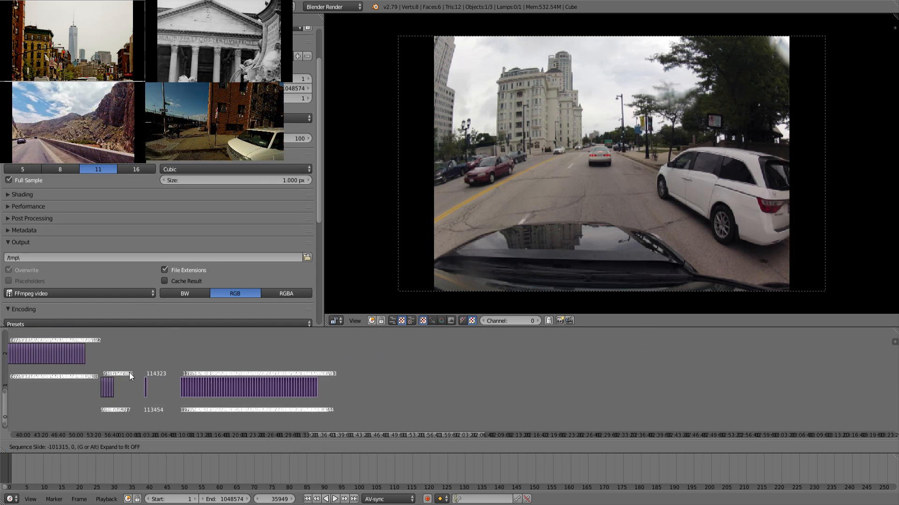
click(129, 372)
- Scrub through the channel 2 row from the beginning to 49:19 and back to the rainy street photo at 34:51
middle_drag(101, 376, 453, 367)
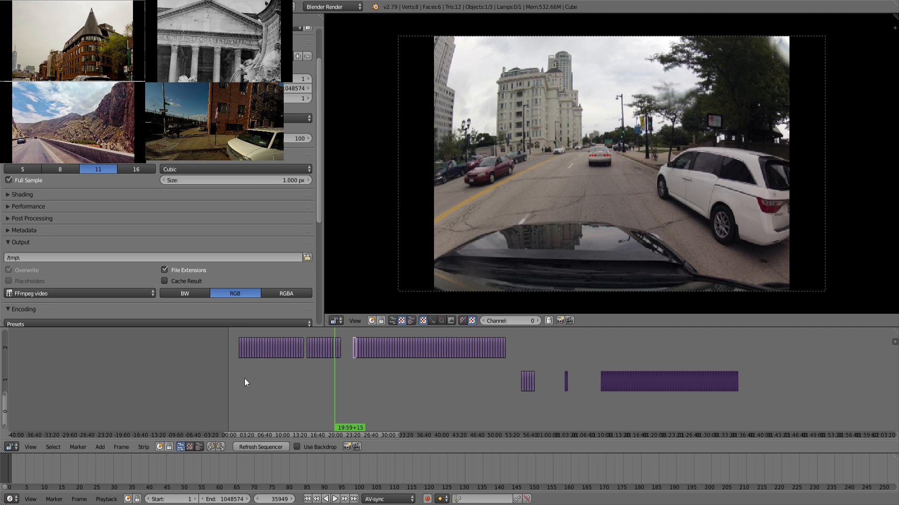
drag(244, 378, 487, 387)
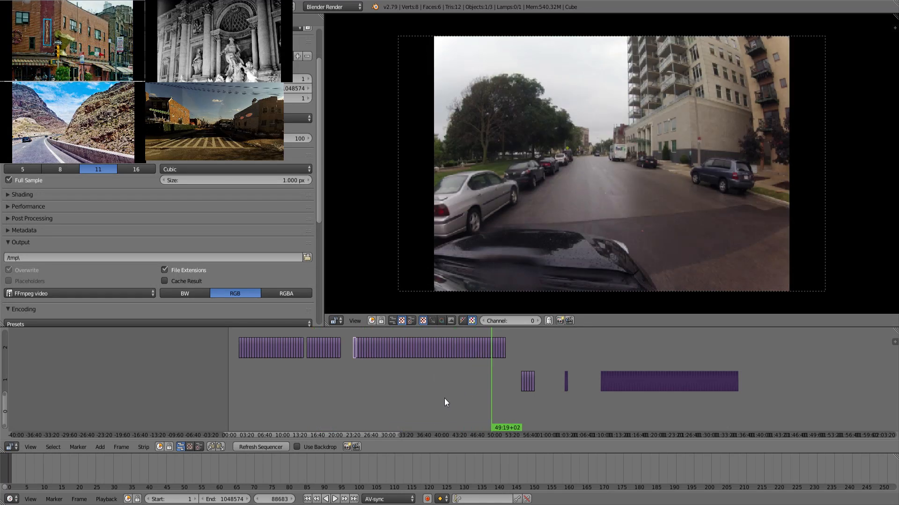
scroll(444, 398, up, 3)
drag(549, 353, 389, 401)
middle_drag(389, 401, 248, 398)
- Select all channel 1 strips and slide them later so the first group starts at about 01:30
middle_drag(517, 367, 347, 369)
drag(227, 398, 429, 375)
key(g)
click(653, 394)
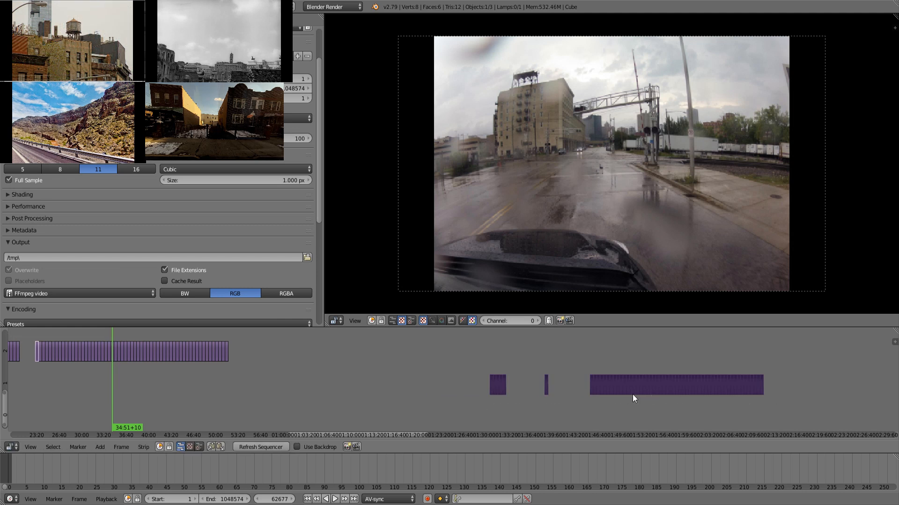
- Scrub through the channel 1 strips up to 02:10:13 and return to the street photo at 01:53:09
middle_drag(451, 379, 227, 384)
drag(260, 362, 535, 354)
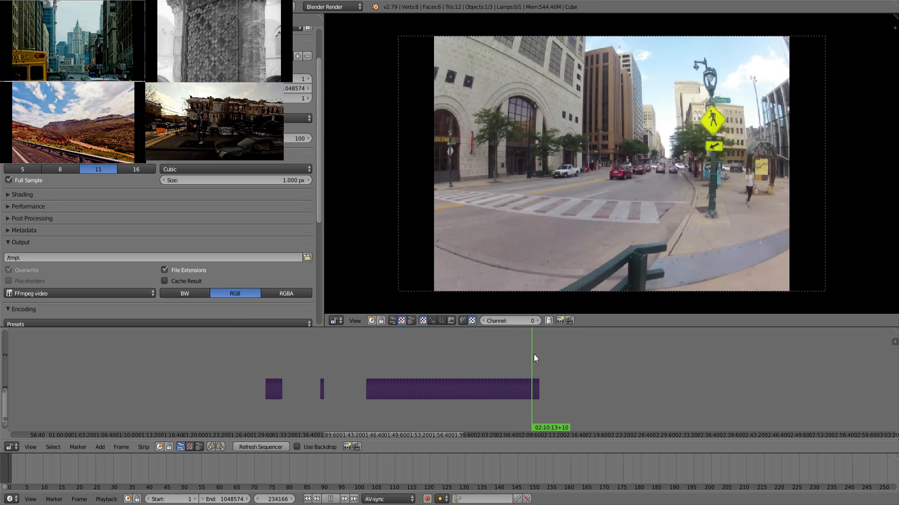
scroll(447, 353, up, 2)
click(317, 366)
drag(317, 364, 291, 420)
- Select the long row's strips from its start through the one at 01:53:09 and move them to channel 2 past the row's end
right_click(395, 388)
key(b)
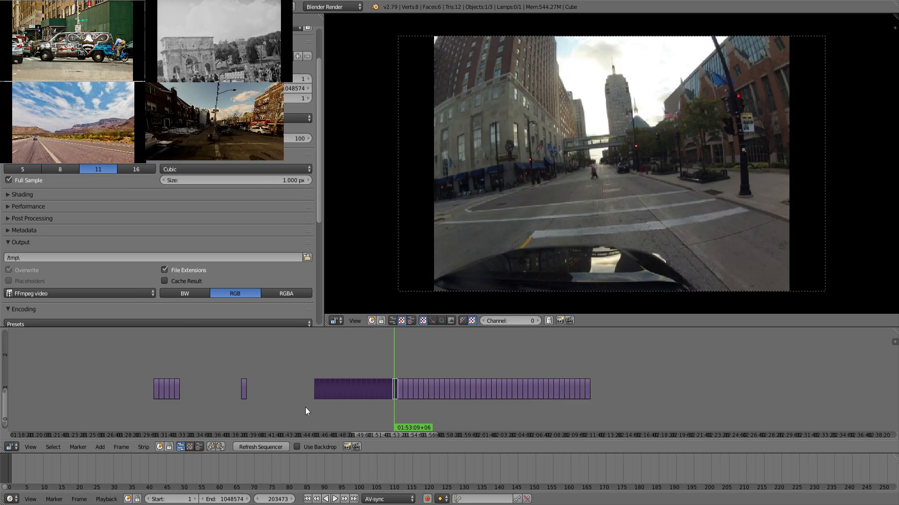
key(g)
click(611, 375)
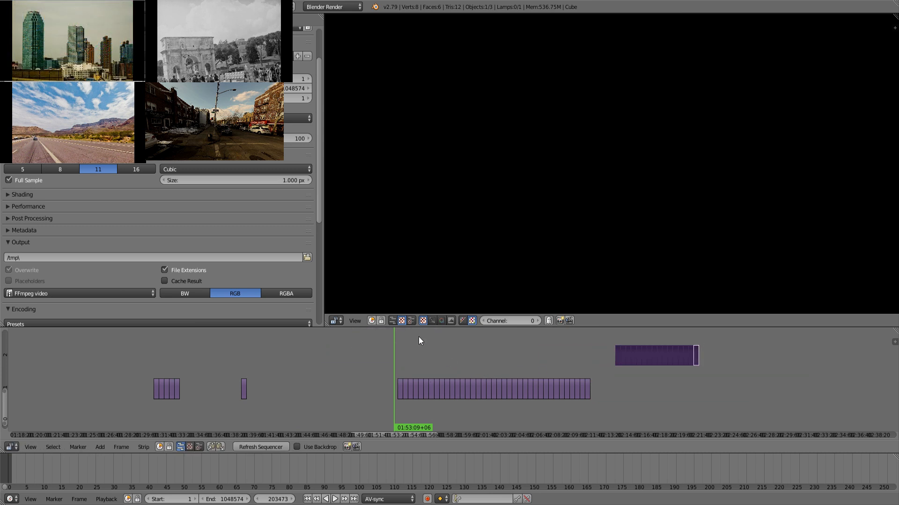
- Scrub through the remaining channel 1 photos up to 02:11:36, selecting the strip just before 02:05:25
drag(403, 363, 526, 366)
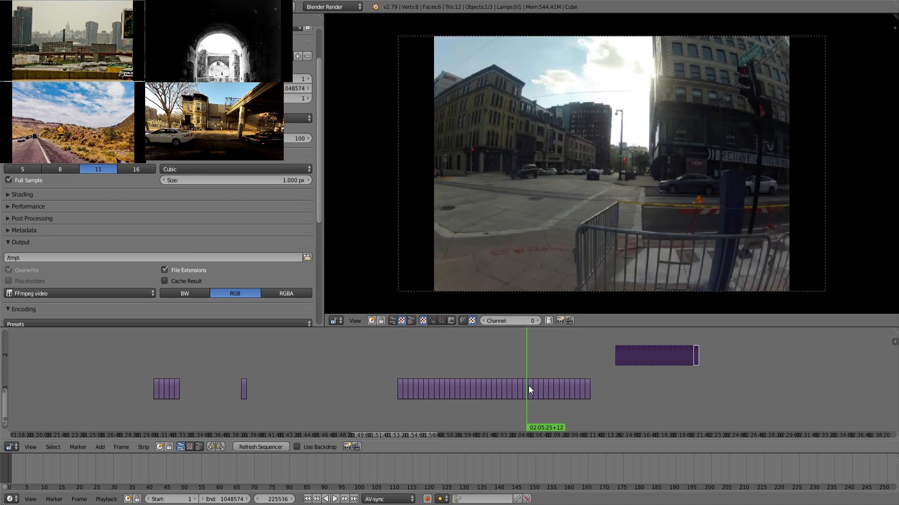
right_click(529, 387)
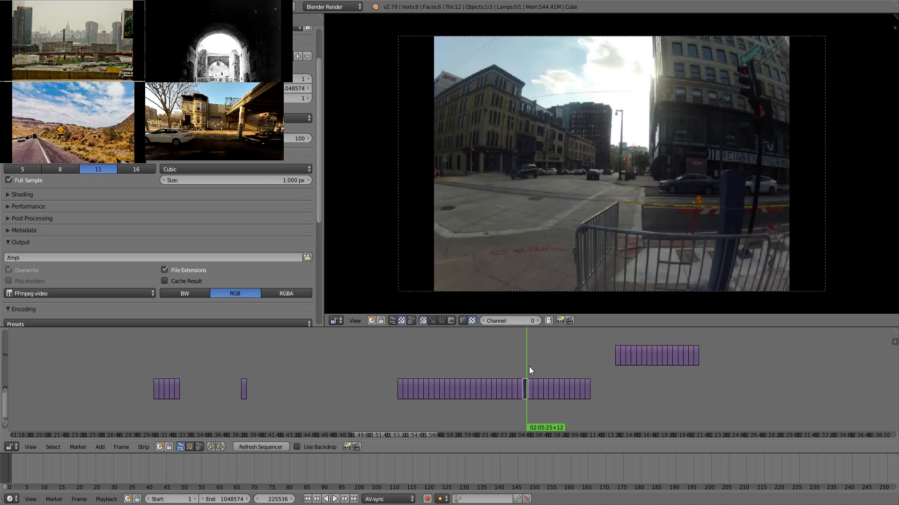
key(alt+a)
drag(543, 367, 592, 363)
key(alt+a)
- Select the channel 1 strips from about 02:05:25 to the row's end and move them to channel 2 behind the group there
key(b)
drag(594, 414, 523, 367)
key(g)
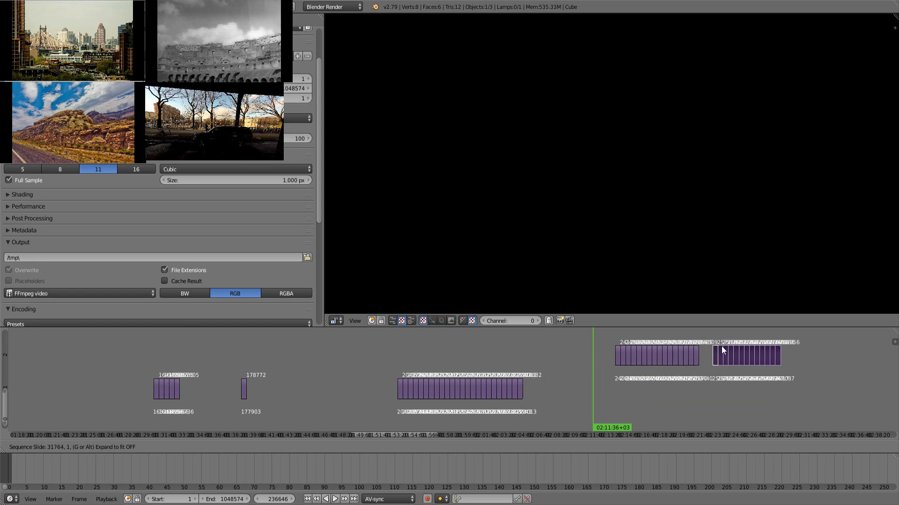
click(732, 347)
- Scrub back over the remaining channel 1 strips to 01:53:32, and review the row from its first group to 02:05:49
drag(636, 393, 433, 363)
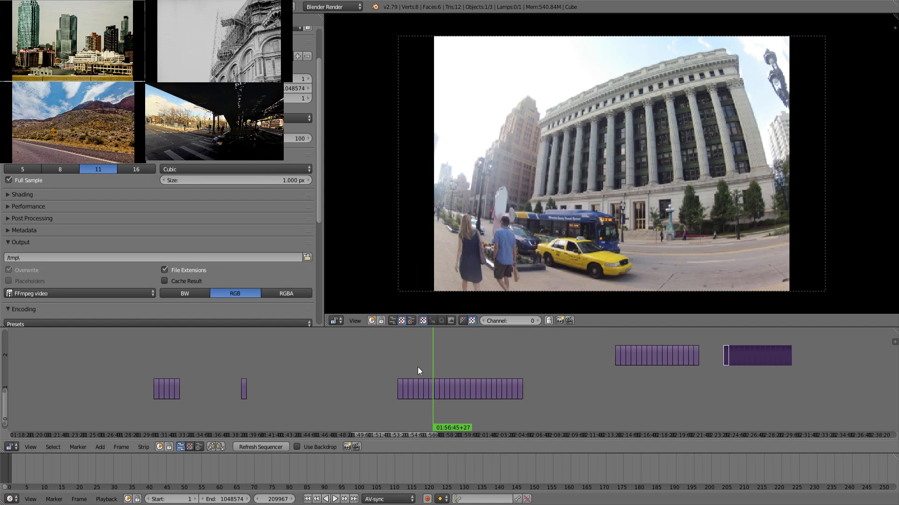
drag(417, 367, 377, 361)
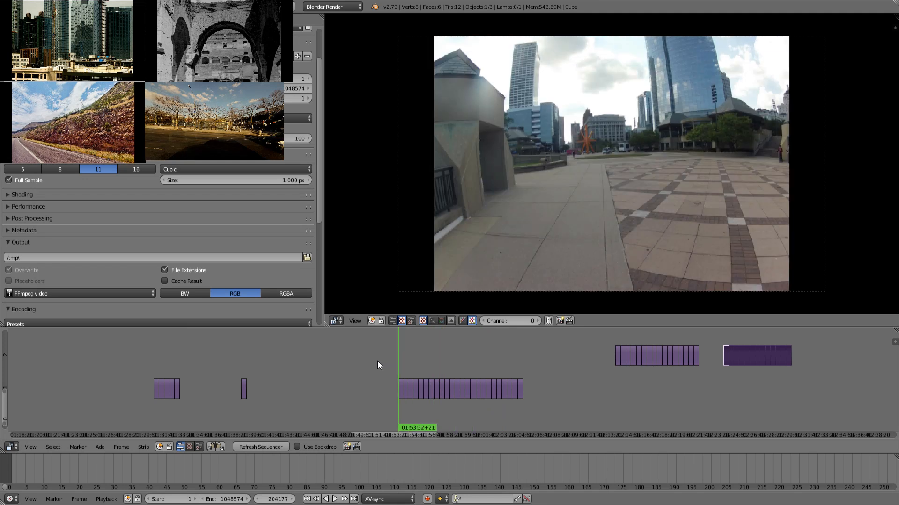
scroll(365, 367, down, 2)
click(257, 363)
drag(258, 361, 506, 356)
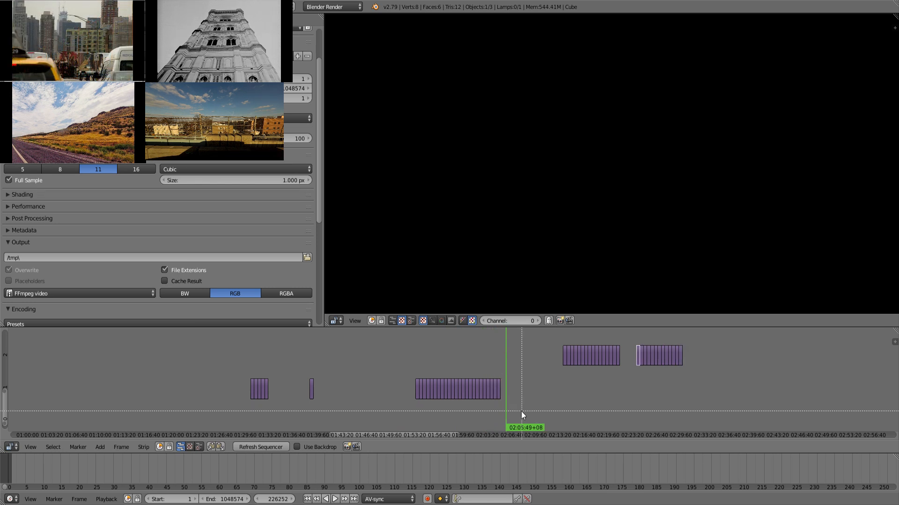
- Slide the remaining long channel 1 row earlier toward the lone strip, and move both closer to the first channel 1 group
drag(397, 364, 397, 365)
key(g)
click(318, 356)
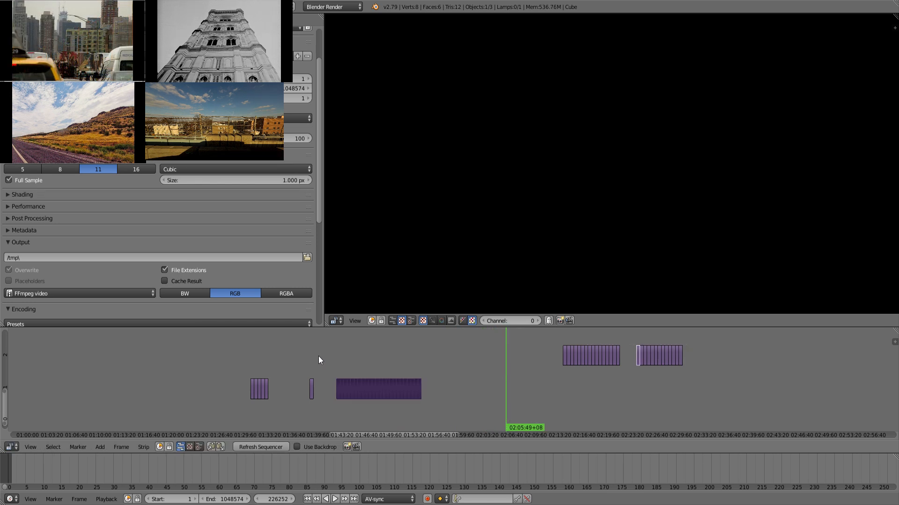
key(g)
click(407, 403)
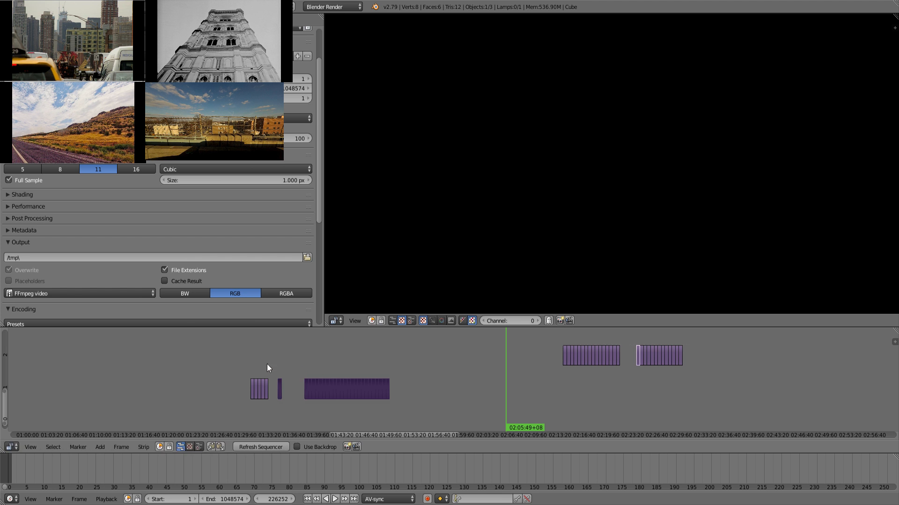
- Remove the gaps between strips after 01:32:01, and remove the gap following 02:10:53
click(260, 361)
key(BackSpace)
key(BackSpace)
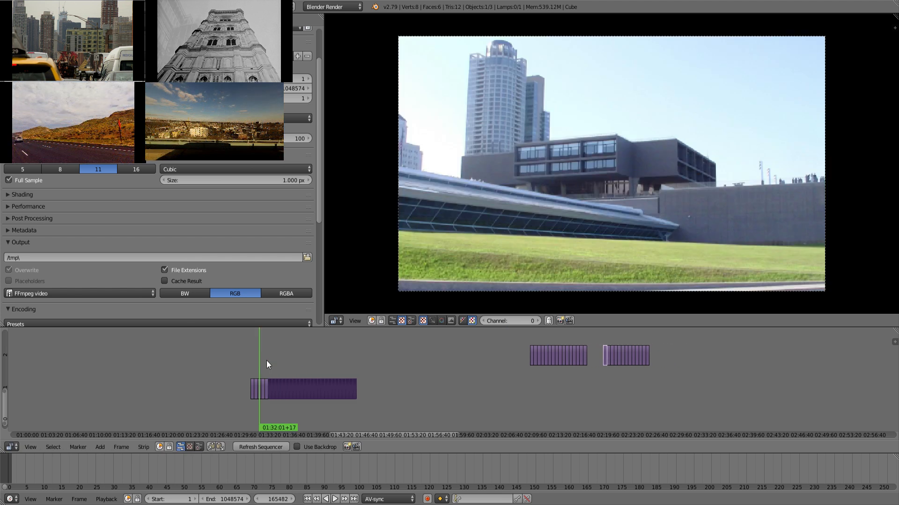
click(543, 385)
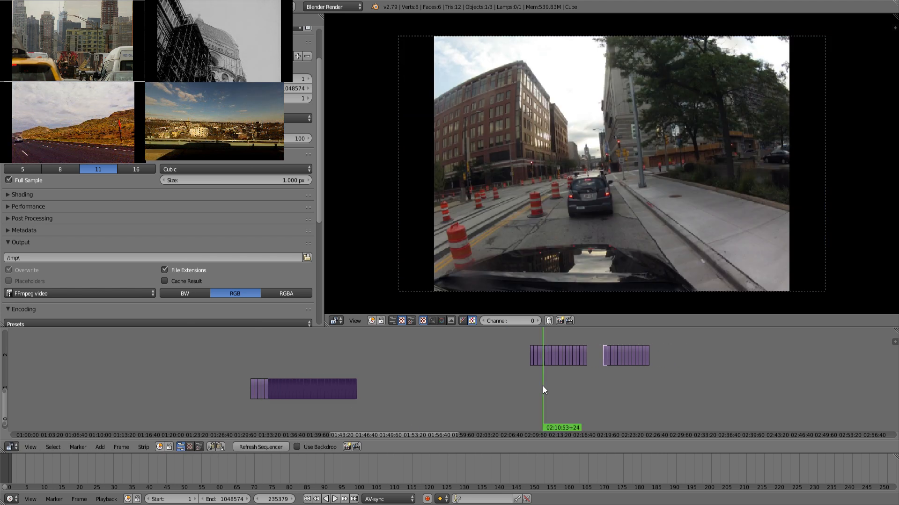
key(BackSpace)
- Return to the early channel 2 groups and place the playhead at 22:57+24, just before the third group
scroll(541, 386, down, 4)
middle_drag(200, 398, 652, 407)
mouse_move(542, 400)
mouse_down()
mouse_move(340, 404)
mouse_move(287, 395)
mouse_move(552, 410)
mouse_up()
scroll(370, 415, up, 1)
scroll(371, 414, up, 2)
drag(253, 407, 376, 395)
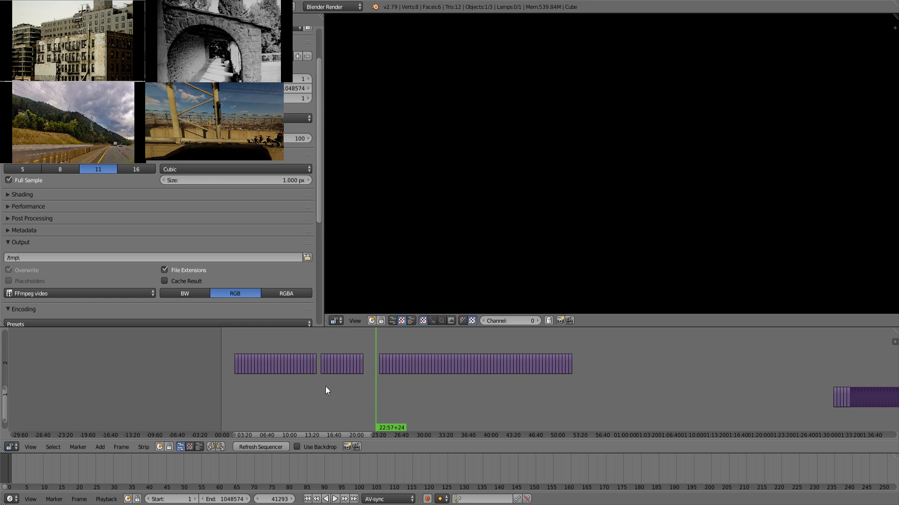
- Scrub the first channel 2 group to 11:24+07, and move its strips from about 05:00 to there up to channel 3
scroll(323, 386, up, 3)
middle_drag(322, 386, 347, 390)
scroll(281, 387, up, 2)
middle_drag(282, 387, 392, 393)
scroll(392, 393, up, 2)
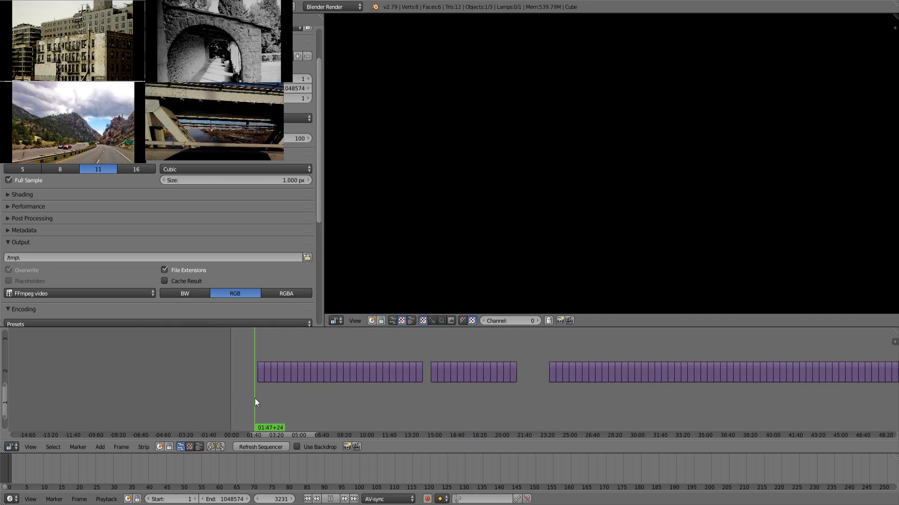
drag(254, 398, 385, 398)
right_click(299, 380)
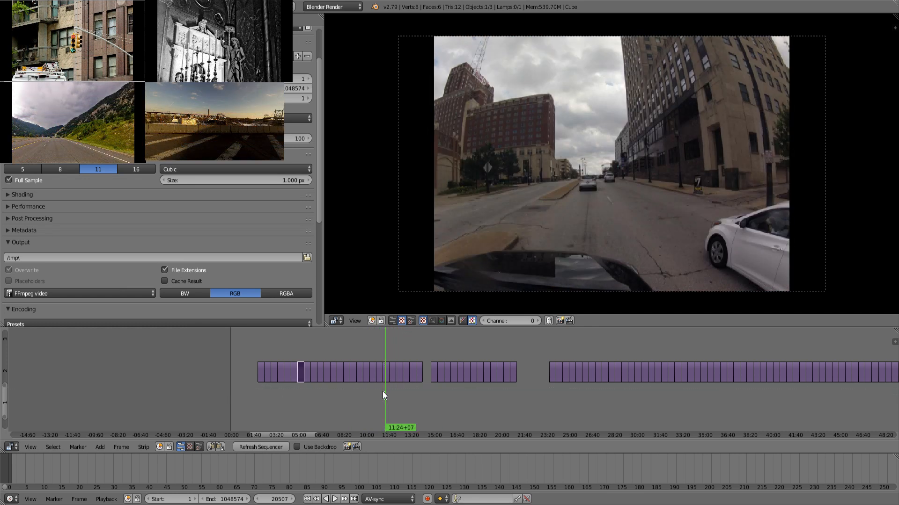
key(g)
click(316, 359)
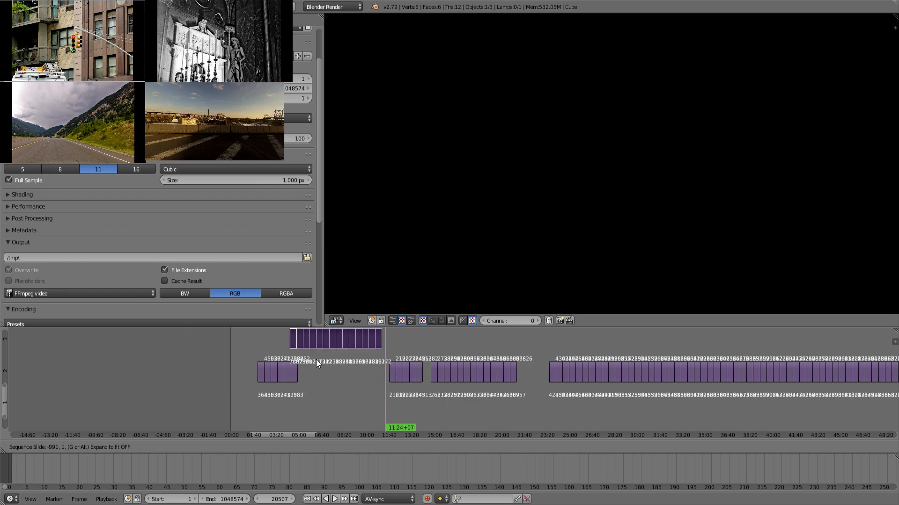
- Review the second channel 2 group and recheck the strips moved to channel 3, ending at 09:04+17
drag(386, 383, 504, 404)
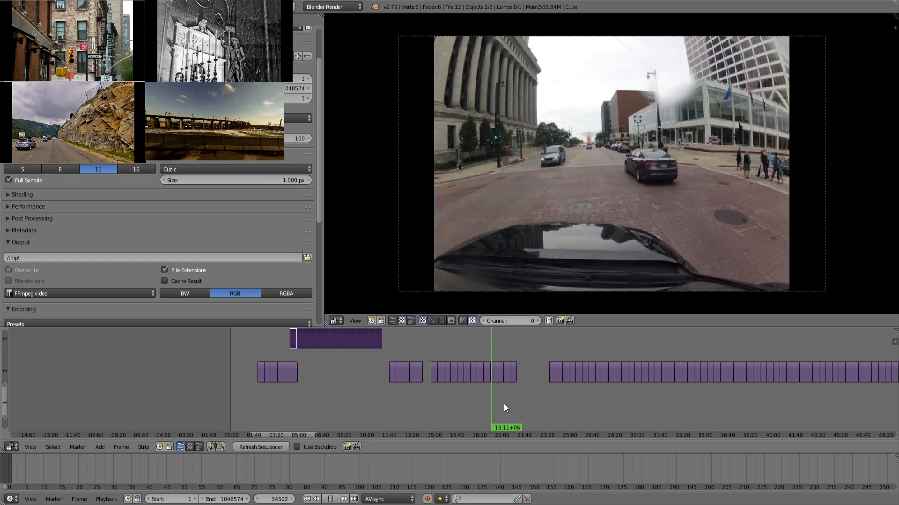
middle_drag(540, 399, 418, 407)
mouse_move(419, 407)
mouse_down()
mouse_move(440, 412)
mouse_move(324, 414)
mouse_move(406, 413)
mouse_up()
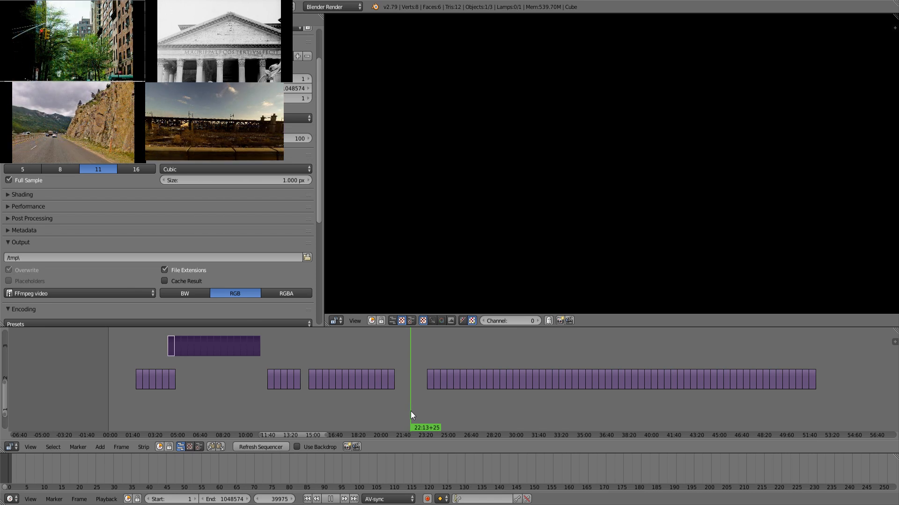
drag(411, 411, 318, 413)
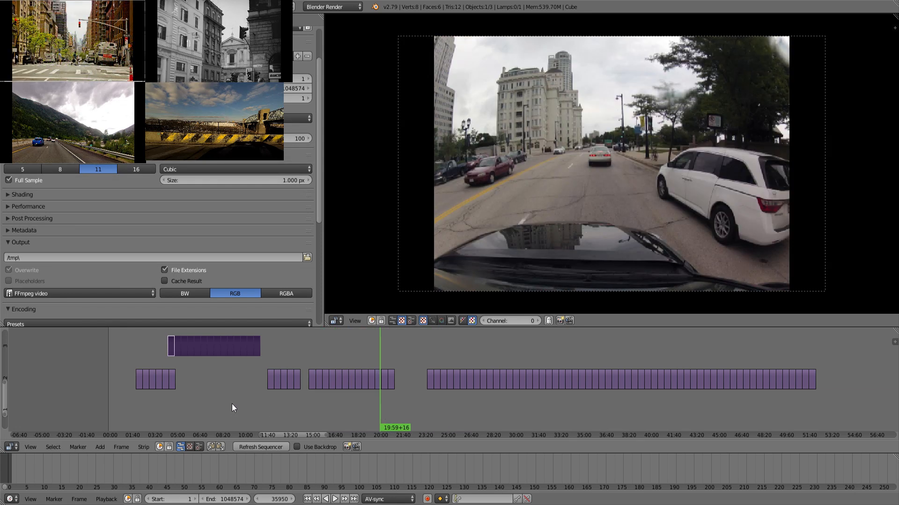
drag(203, 396, 231, 394)
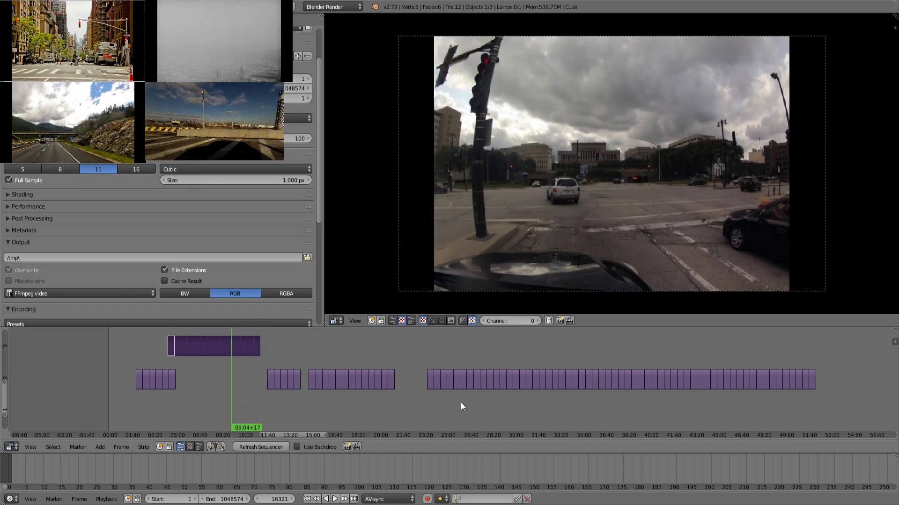
- Scrub the long channel 2 row to 41:39+04, and move its strips from about 31:40 to there up to channel 3
drag(459, 406, 675, 411)
right_click(542, 389)
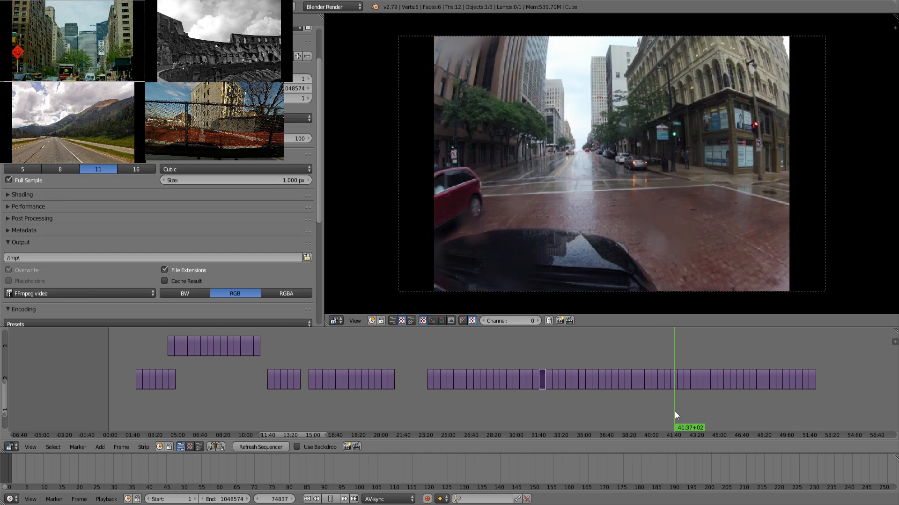
key(b)
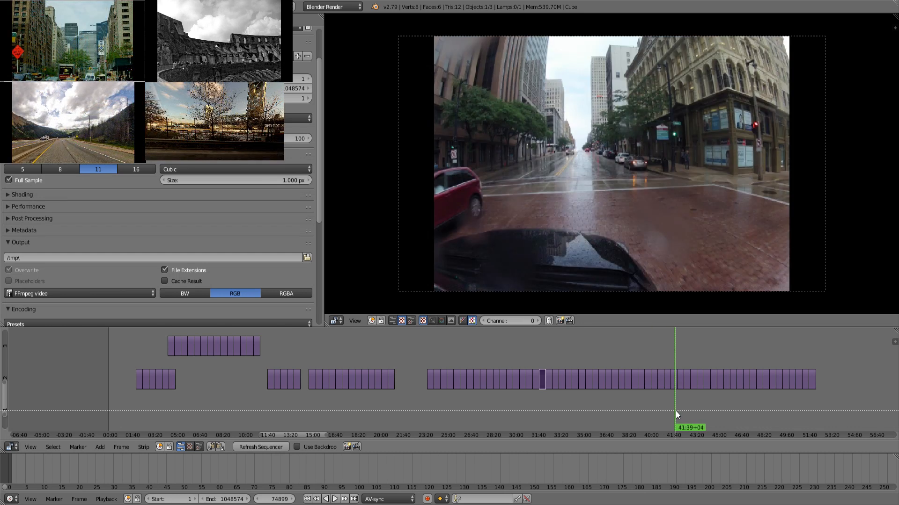
drag(675, 411, 540, 348)
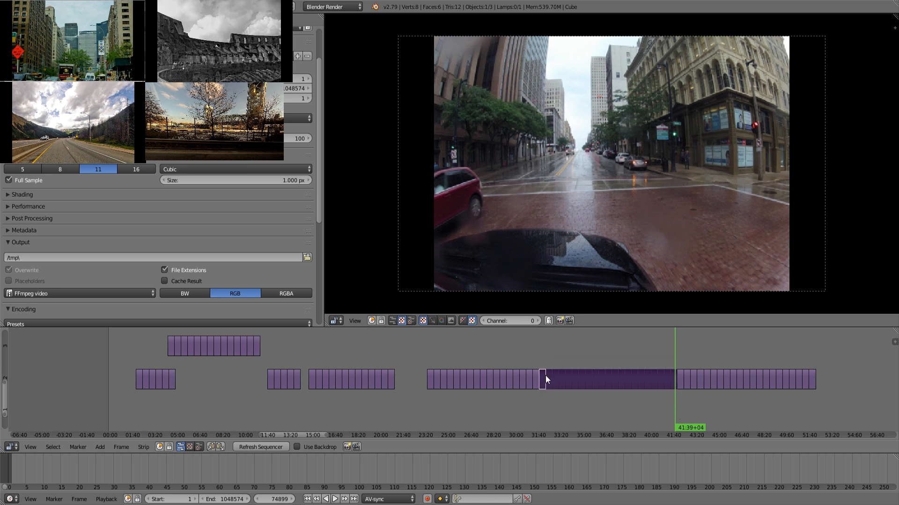
key(g)
click(548, 350)
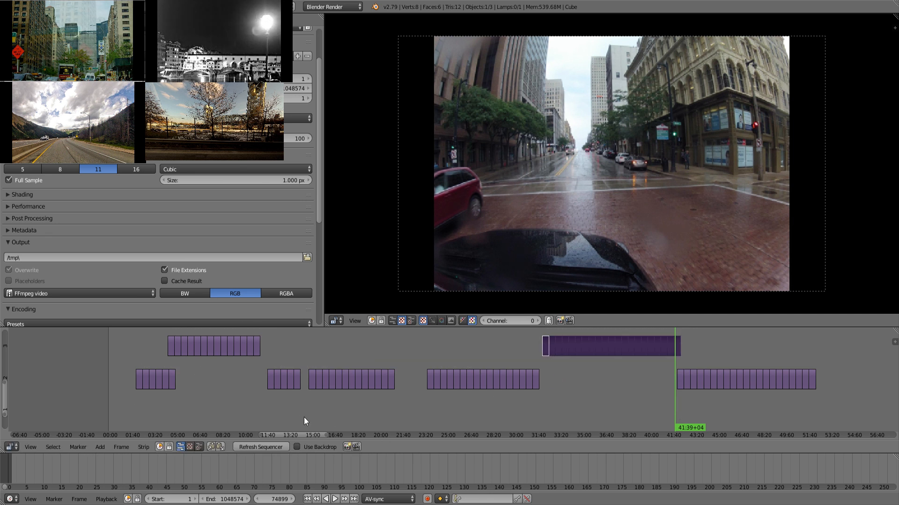
key(a)
key(b)
drag(128, 378, 690, 409)
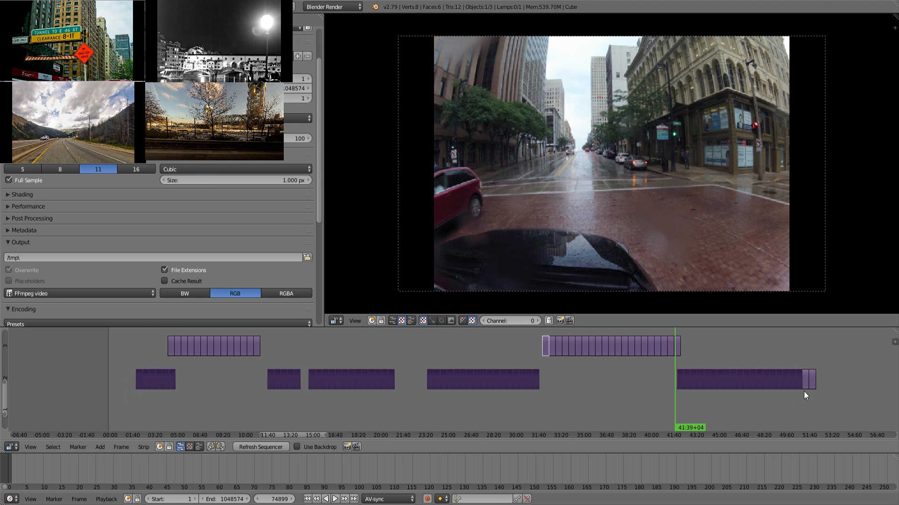
- Slide the second channel 3 group earlier, closer to the first channel 3 group
scroll(460, 371, down, 3)
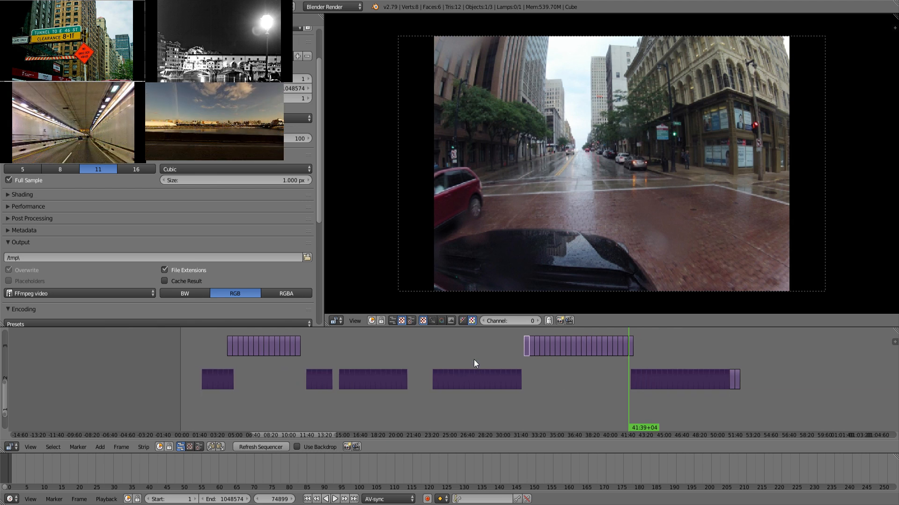
key(a)
key(b)
drag(689, 346, 473, 361)
key(g)
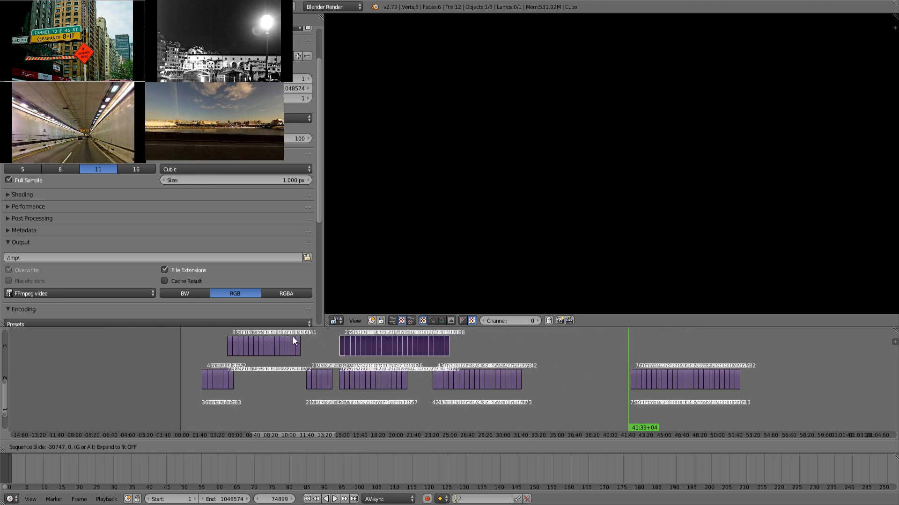
click(285, 338)
- Move both channel 3 groups earlier together, ahead of the first channel 2 group
key(b)
drag(498, 353, 179, 343)
key(g)
click(79, 344)
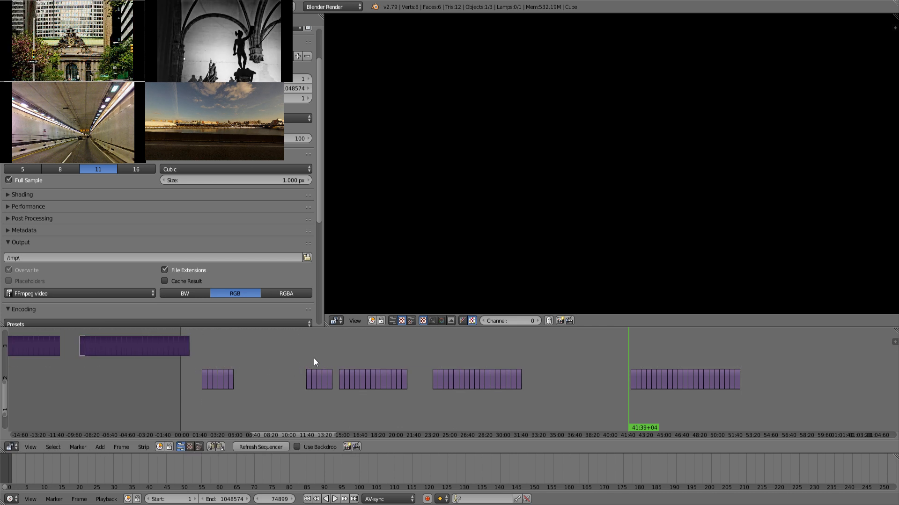
- Review the channel 2 row to 52:51+13, and move its last three groups up to channel 3 and slightly later
drag(303, 350, 243, 352)
drag(304, 353, 749, 355)
right_click(344, 375)
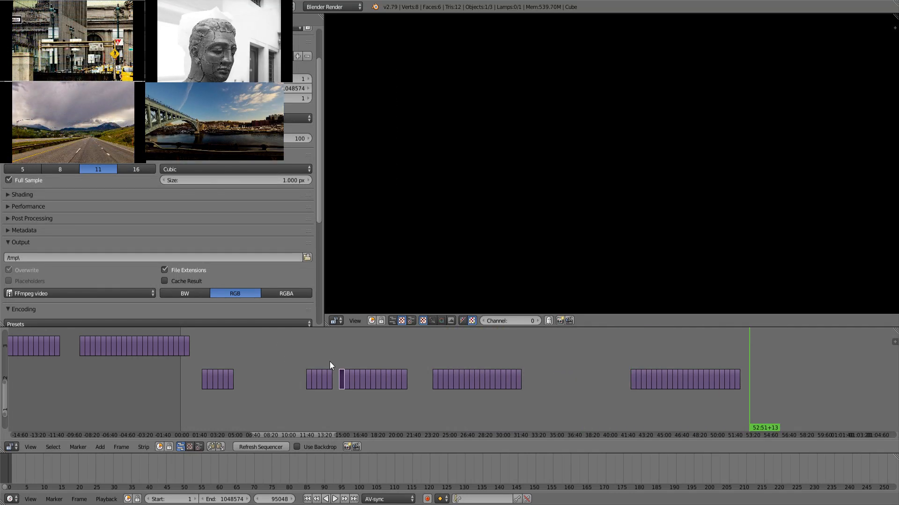
drag(632, 415, 746, 406)
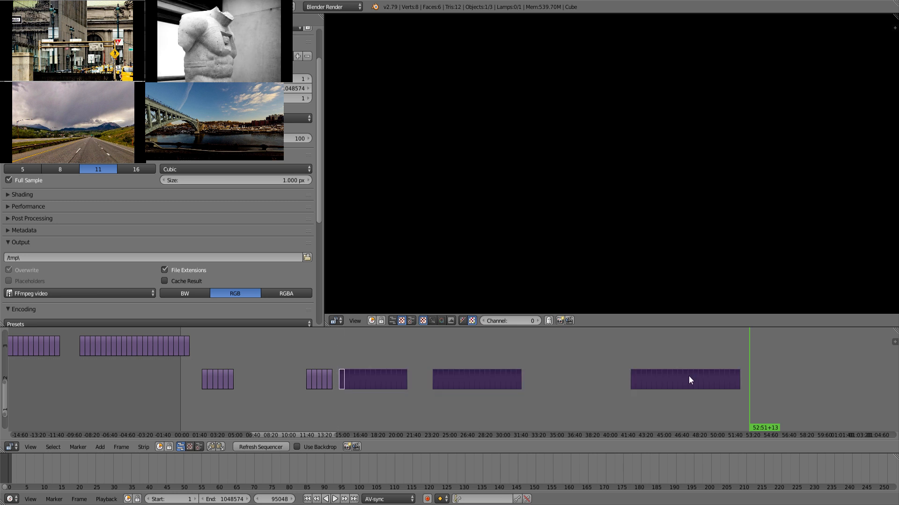
key(g)
click(493, 357)
- Review the two small groups left on channel 2, and move them to channel 1 at about 01:00:00, after the last channel 3 group
drag(200, 358, 322, 406)
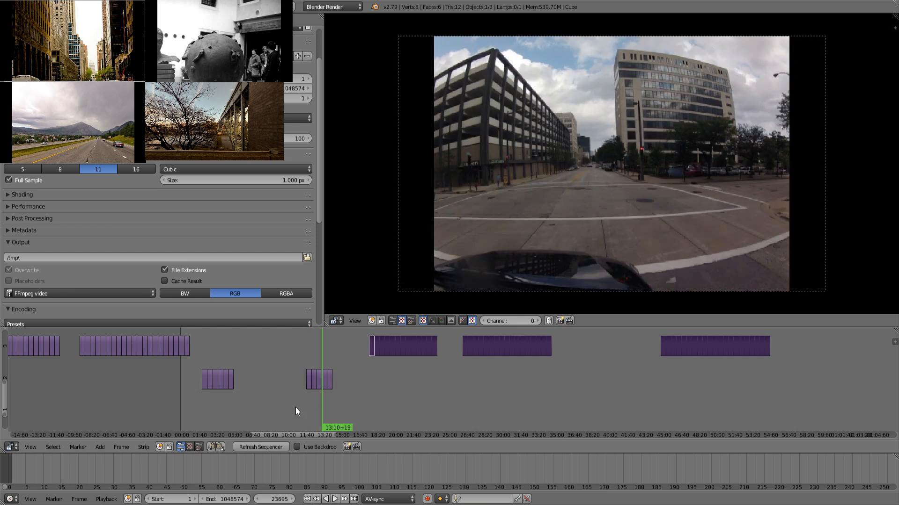
drag(211, 412, 222, 412)
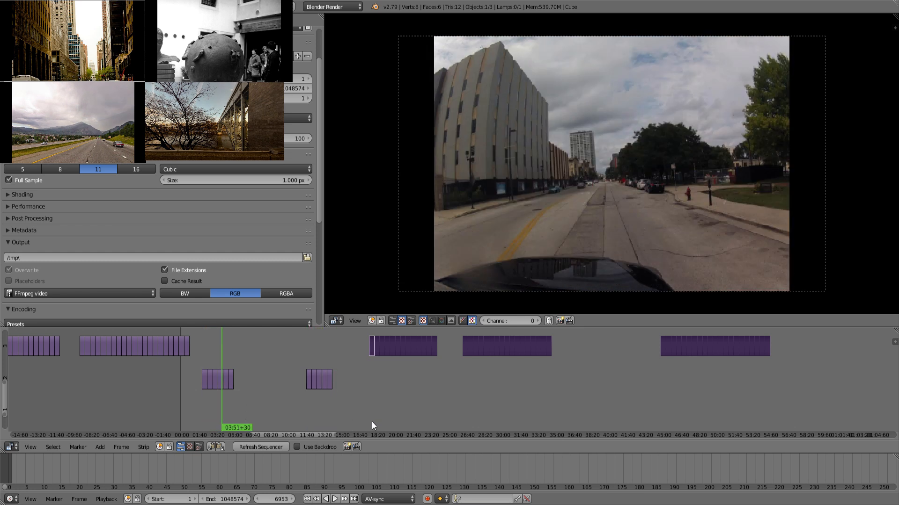
key(b)
drag(350, 398, 205, 377)
key(g)
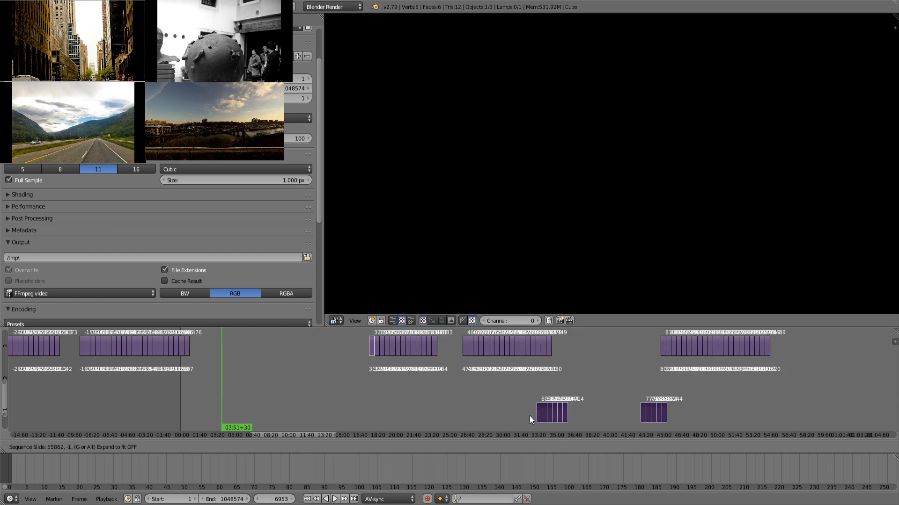
click(779, 417)
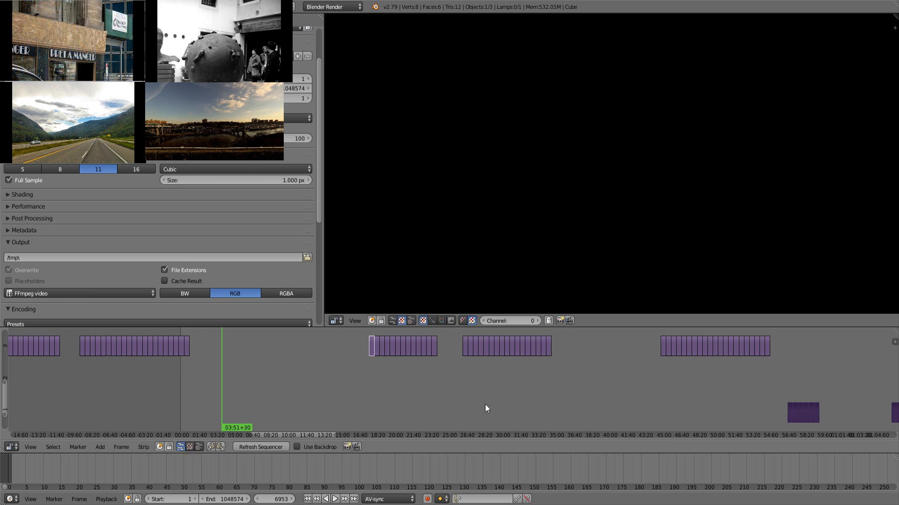
scroll(482, 403, down, 2)
scroll(476, 406, down, 1)
key(g)
click(711, 391)
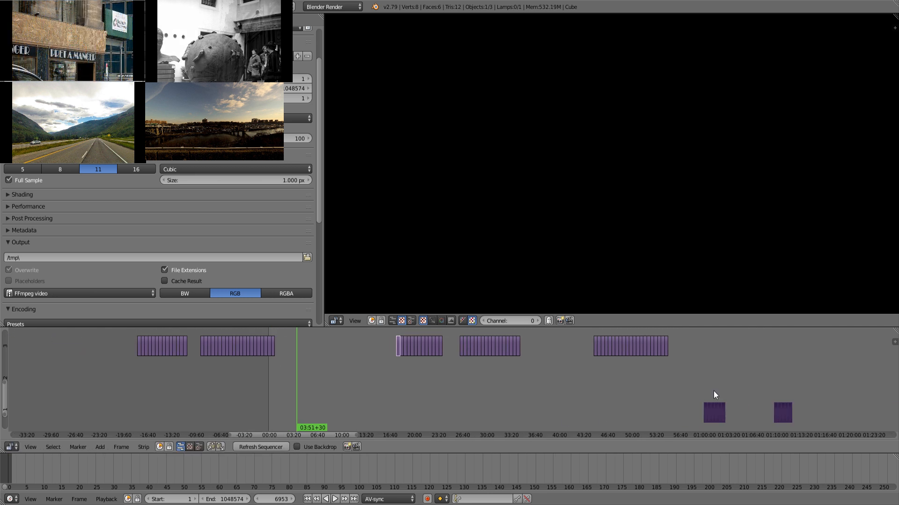
- Raise the two small groups to channel 2, and shift them later together with the three channel 3 groups ahead of them
scroll(502, 376, down, 2)
middle_drag(589, 390, 383, 365)
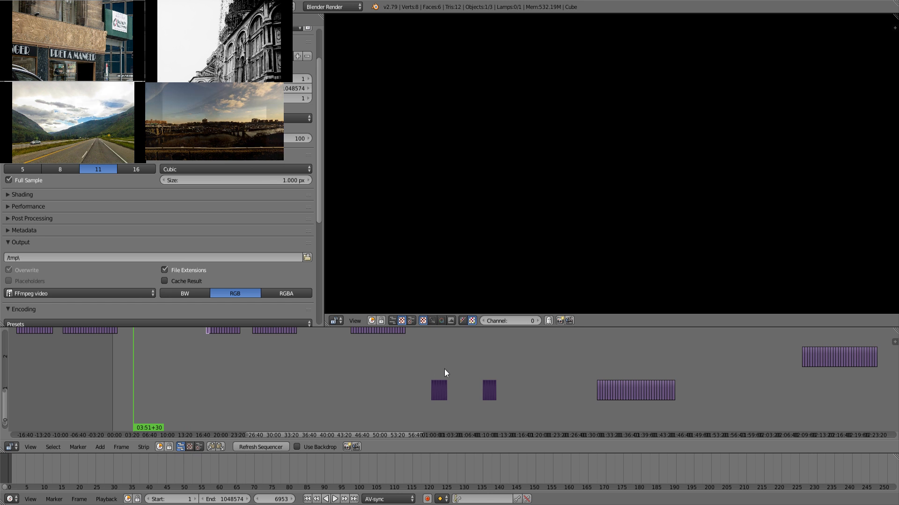
middle_drag(446, 373, 484, 395)
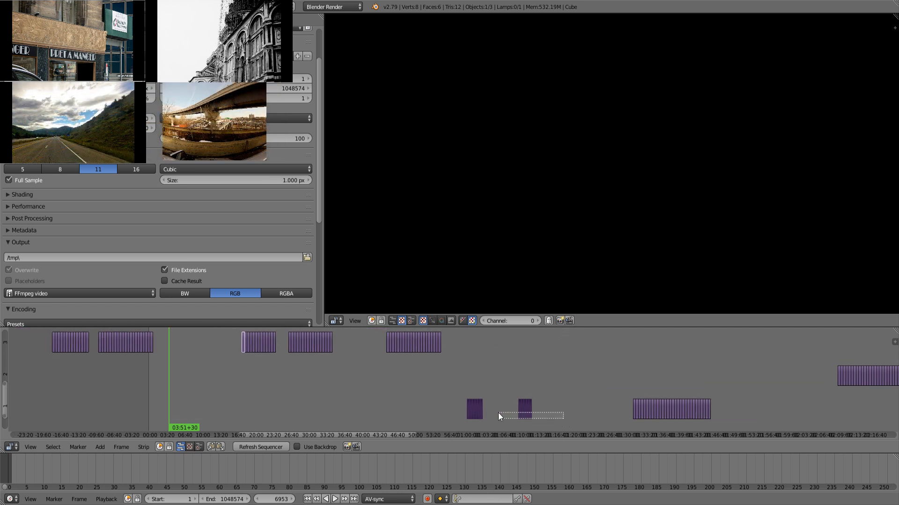
drag(498, 416, 430, 412)
key(g)
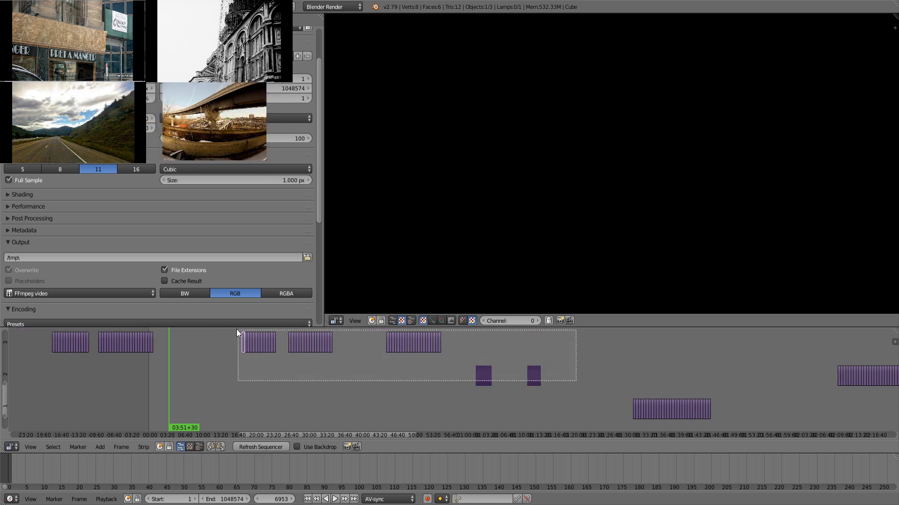
click(361, 355)
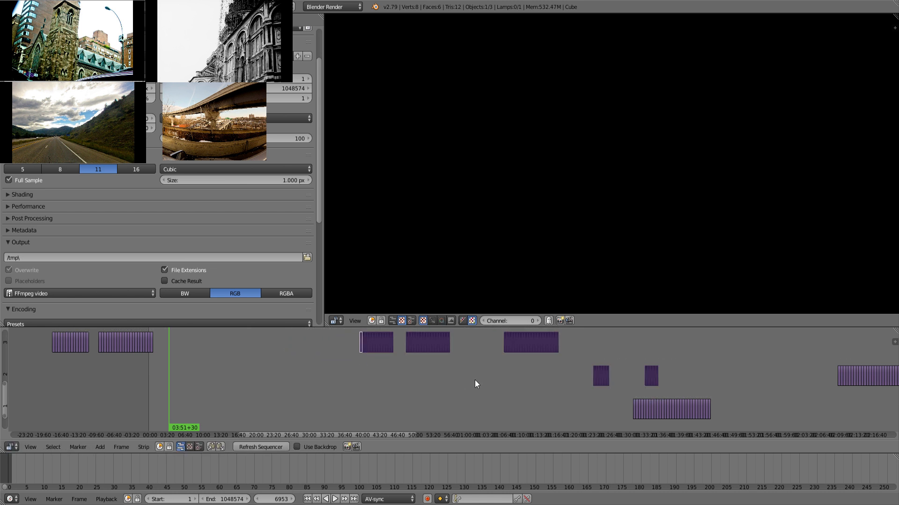
- Slide the long channel 1 group later, and shift it and the far channel 2 group further along together
middle_drag(579, 394, 133, 388)
key(b)
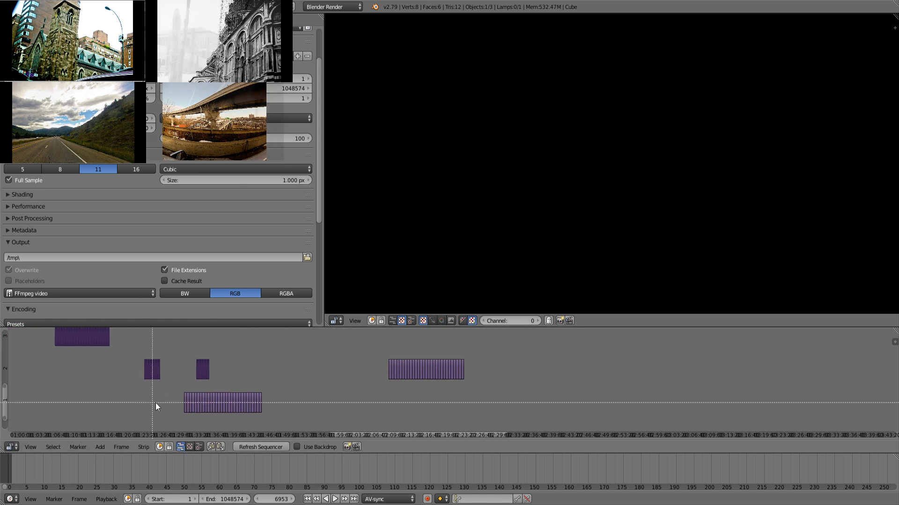
drag(159, 404, 307, 403)
key(b)
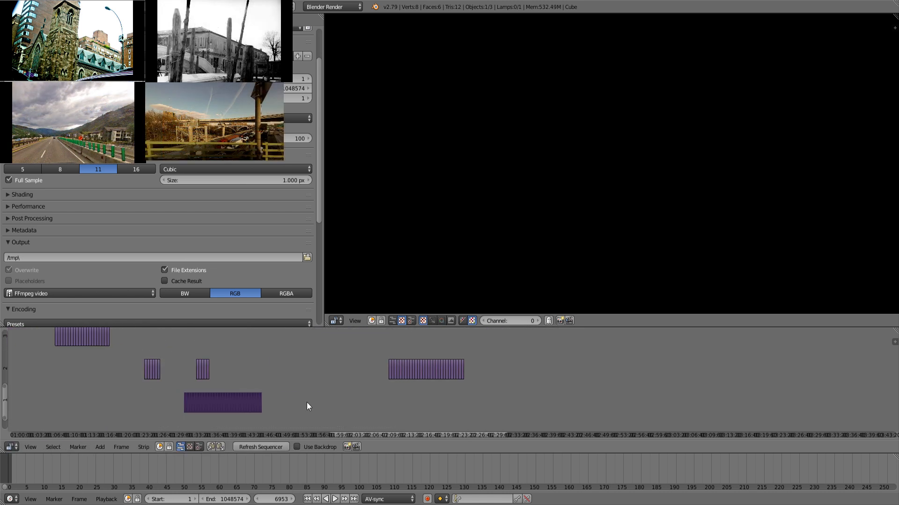
key(g)
click(384, 397)
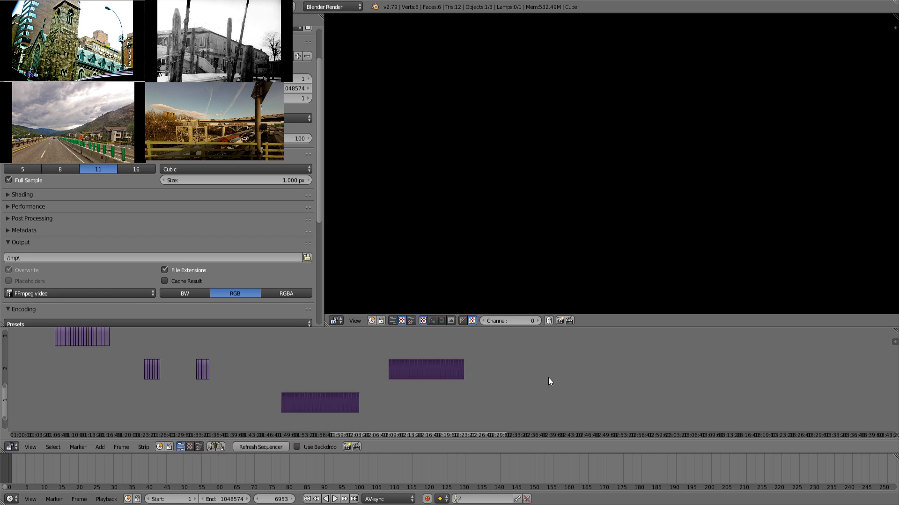
key(g)
click(791, 362)
- Slide the three later channel 3 groups and the two small channel 2 groups further along the timeline together
middle_drag(295, 356, 727, 386)
drag(670, 411, 316, 346)
key(g)
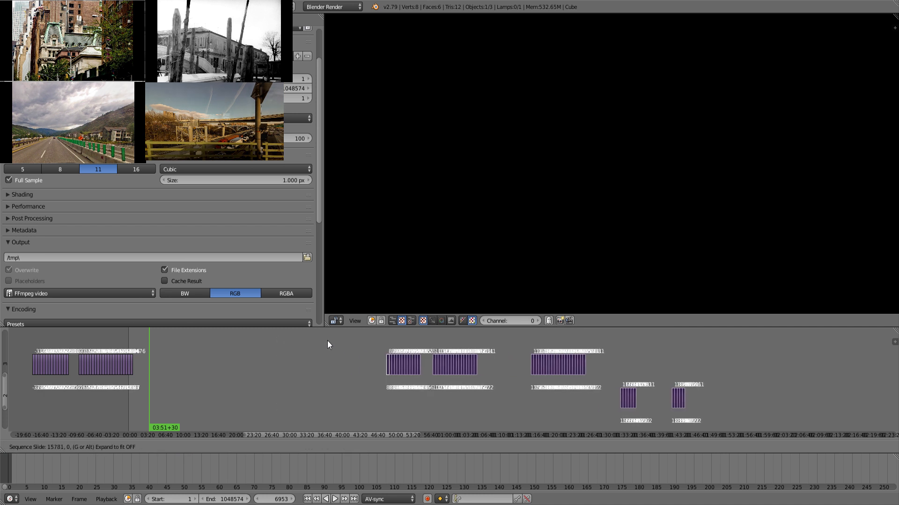
click(328, 341)
- Move the two earliest channel 3 groups down to channel 2 and later, starting at about 21:00
key(b)
drag(147, 381, 29, 357)
key(a)
key(b)
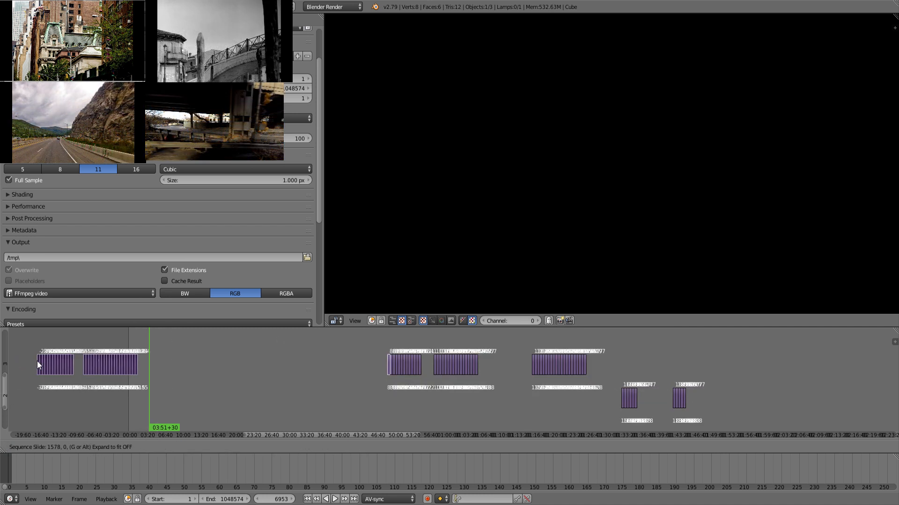
key(g)
click(232, 391)
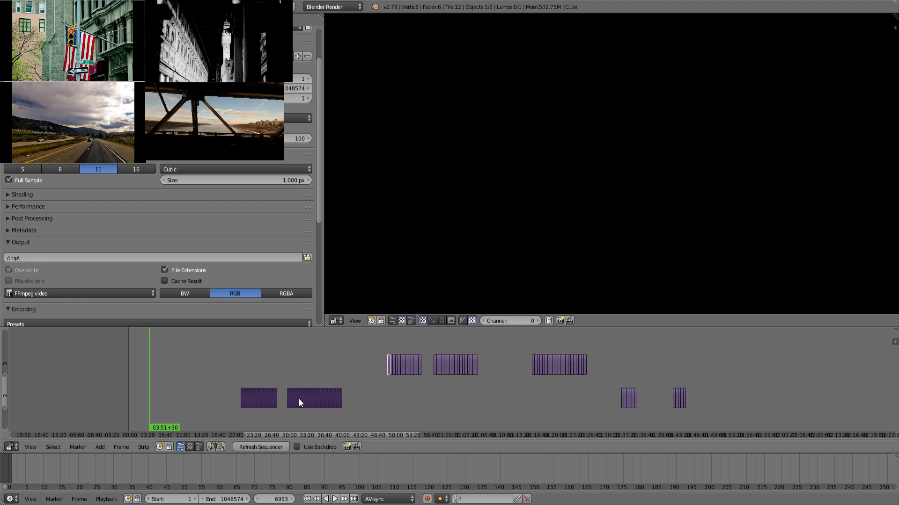
- Preview the first channel 2 group and raise its last strip to channel 3, starting at about 16:10
scroll(207, 358, up, 3)
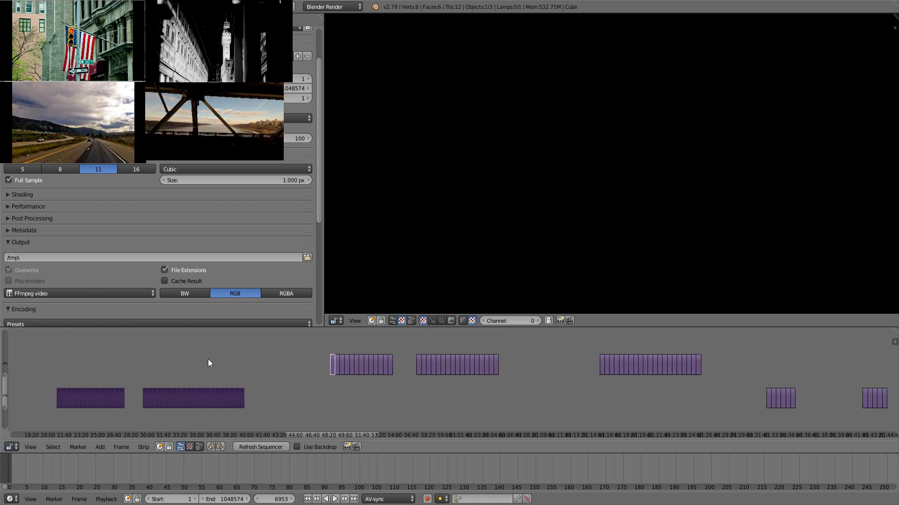
middle_drag(193, 363, 373, 374)
scroll(375, 375, up, 5)
middle_drag(245, 369, 279, 339)
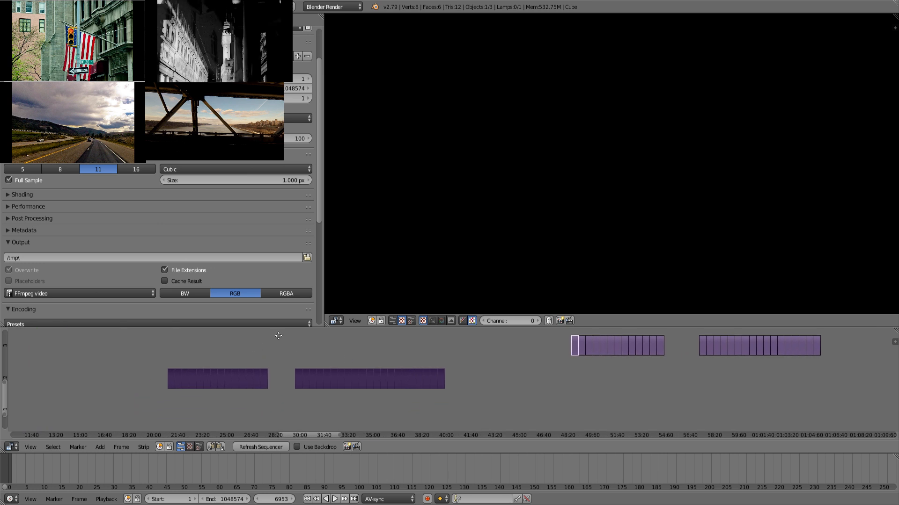
drag(170, 350, 385, 379)
drag(170, 363, 274, 351)
middle_drag(252, 358, 355, 347)
drag(356, 348, 359, 360)
right_click(363, 376)
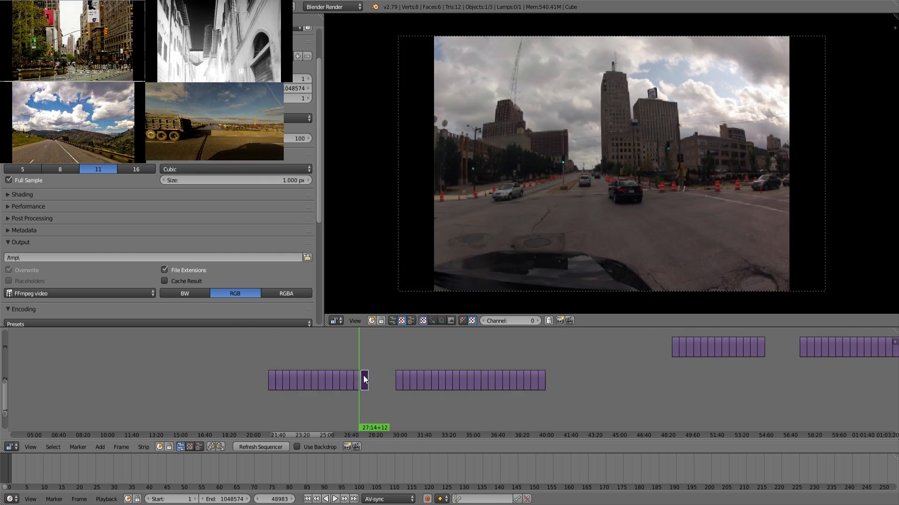
right_drag(363, 380, 199, 347)
- Raise the first group's strips at about 25:50 and 23:30 to channel 3, starting at about 14:40 and 18:10
drag(354, 361, 338, 360)
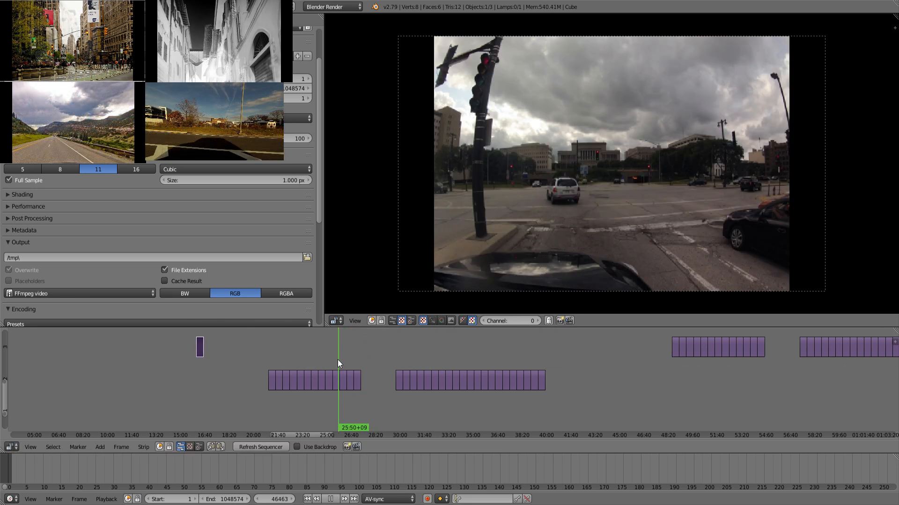
right_drag(334, 384, 176, 351)
click(176, 378)
drag(176, 378, 291, 358)
right_click(305, 392)
key(g)
click(227, 352)
- Raise the channel 2 strips at about 22:35 and 22:10 to channel 3, starting at about 19:45 and 20:55
right_click(291, 388)
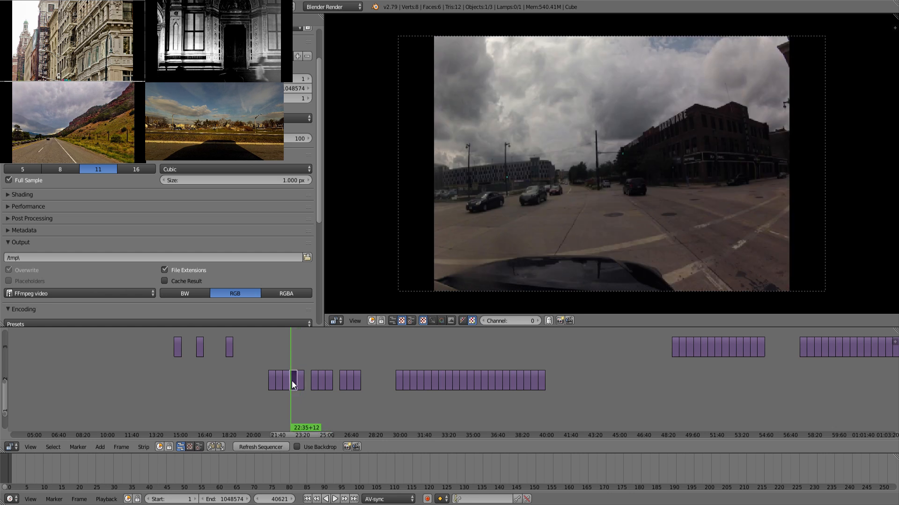
key(g)
click(253, 355)
drag(291, 360, 271, 361)
right_click(286, 383)
key(g)
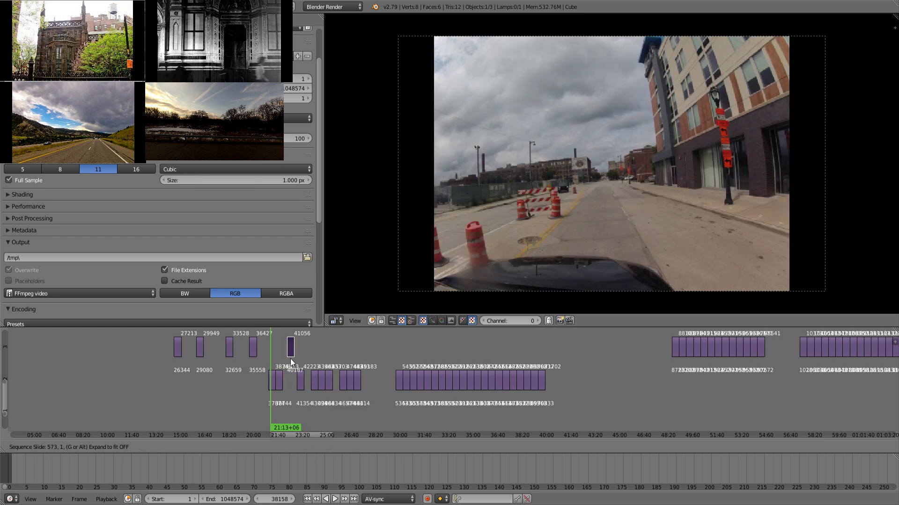
click(287, 350)
- Shift the five separated channel 3 strips earlier together so the first starts at about 11:55
key(b)
drag(290, 351, 164, 339)
key(g)
click(125, 339)
- Raise the channel 2 strips at about 24:05 and 23:17 to channel 3, starting at about 20:30 and 21:30
drag(359, 357, 313, 361)
right_click(316, 381)
key(g)
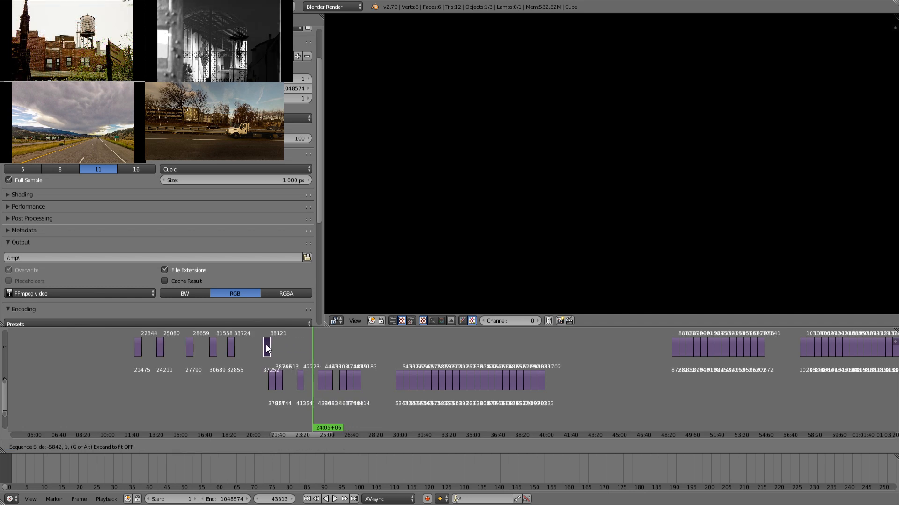
click(266, 344)
click(302, 352)
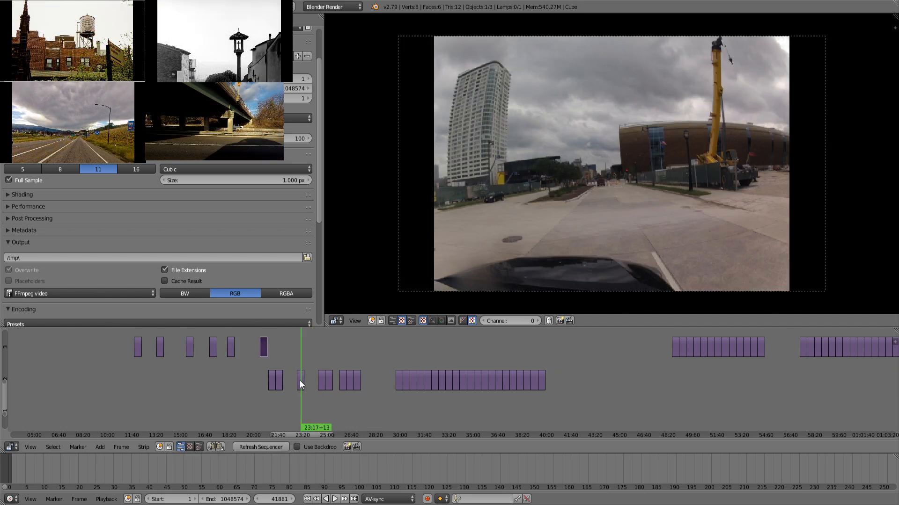
right_click(300, 380)
key(g)
click(279, 348)
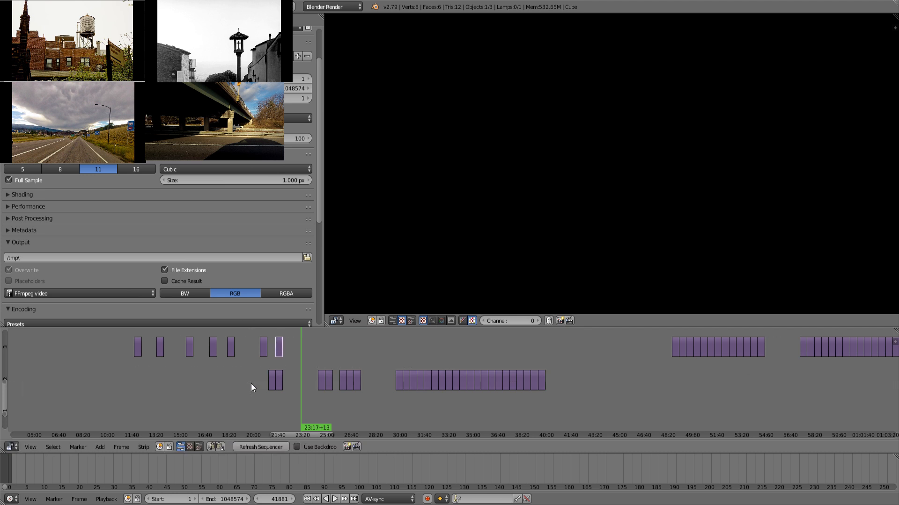
- Slide the two earliest channel 2 strips later to about 22:45 and raise the second one to channel 3 at about 22:35
right_click(275, 381)
key(g)
click(313, 394)
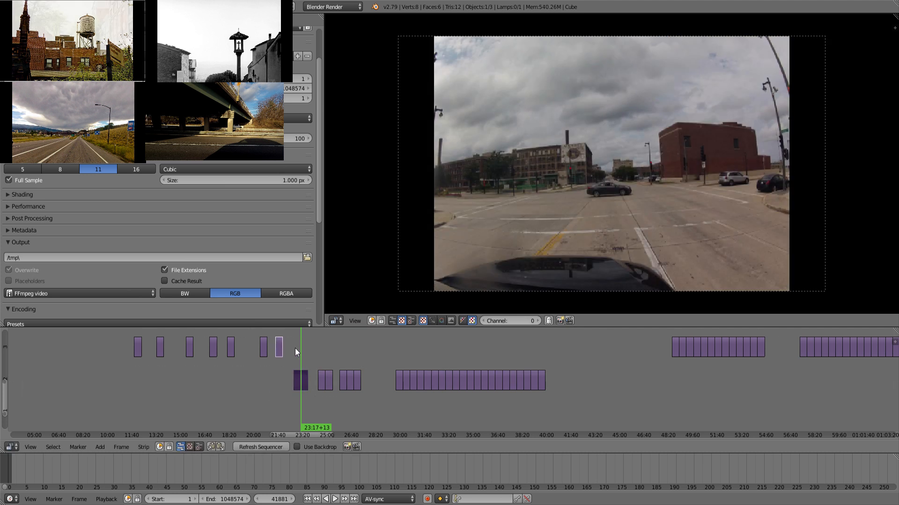
drag(304, 350, 307, 350)
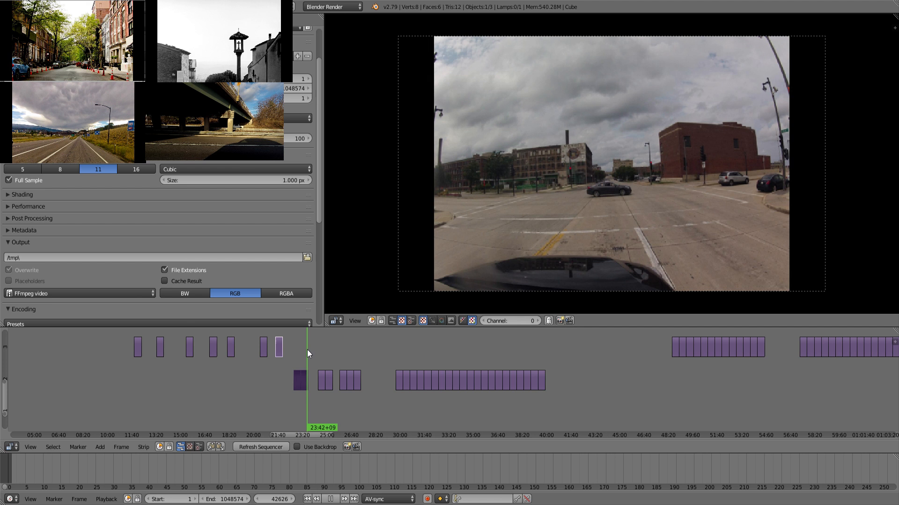
right_click(304, 379)
key(g)
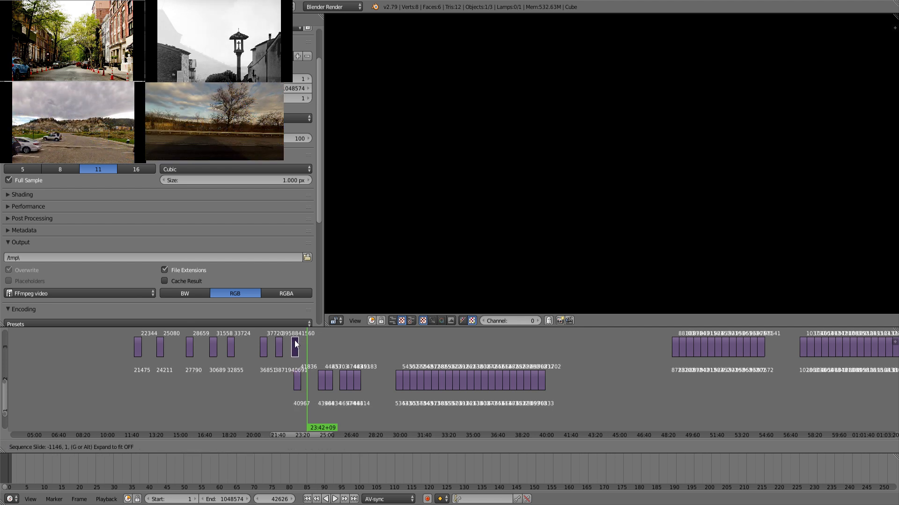
click(294, 341)
- Raise the channel 2 strips at about 27:00 and 26:05 to channel 3, starting at about 23:55 and 25:00
click(354, 358)
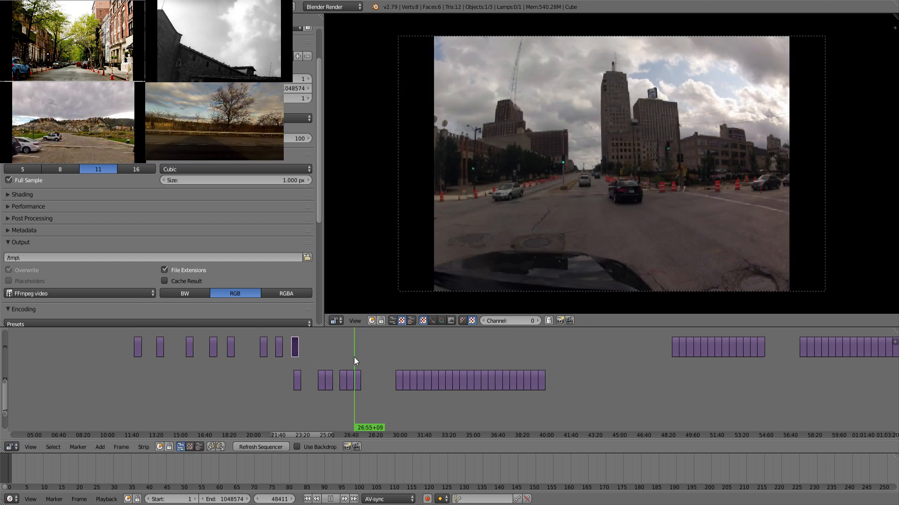
right_click(359, 381)
key(g)
click(321, 354)
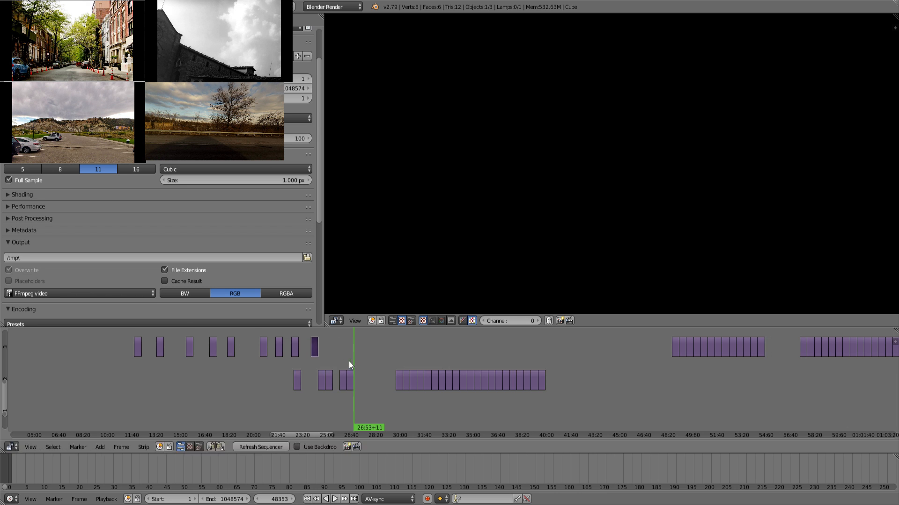
click(342, 363)
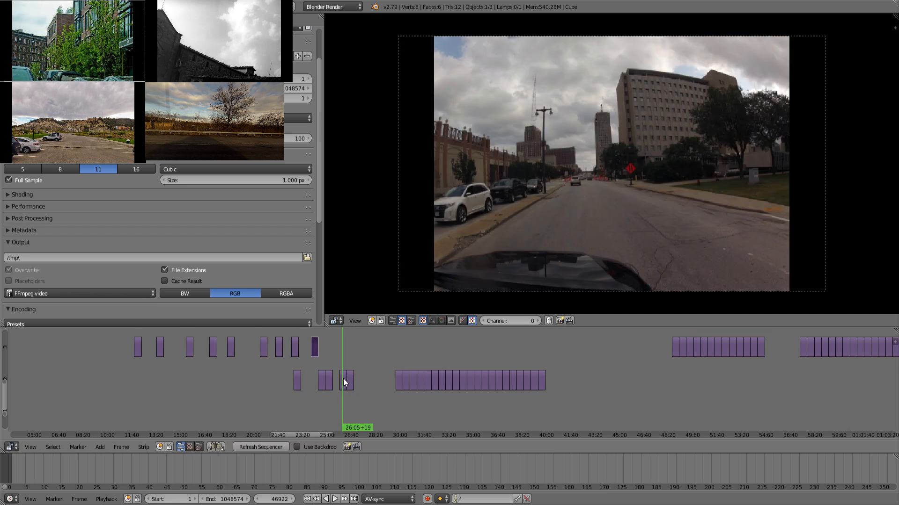
right_click(344, 378)
key(g)
click(330, 354)
- Raise the pair of adjoining strips near 25:00 to channel 3, starting at about 26:00 and 27:00
right_click(321, 375)
key(g)
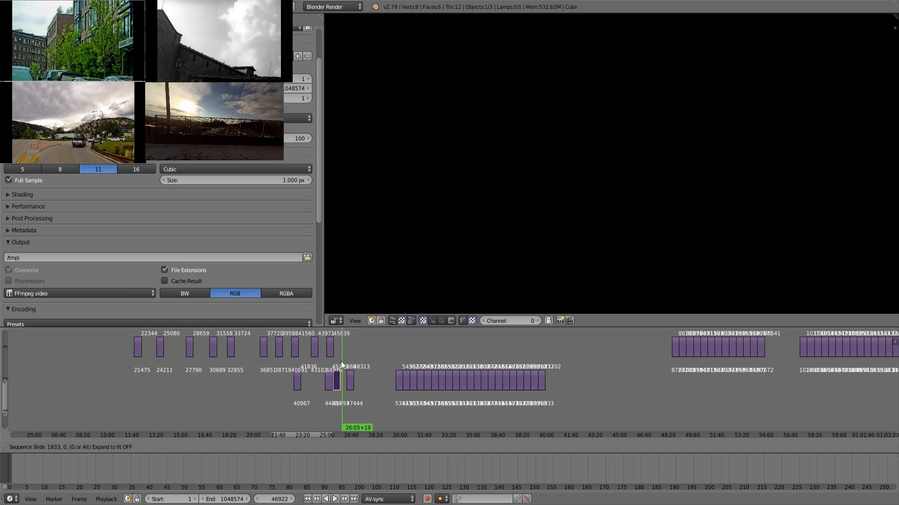
click(344, 350)
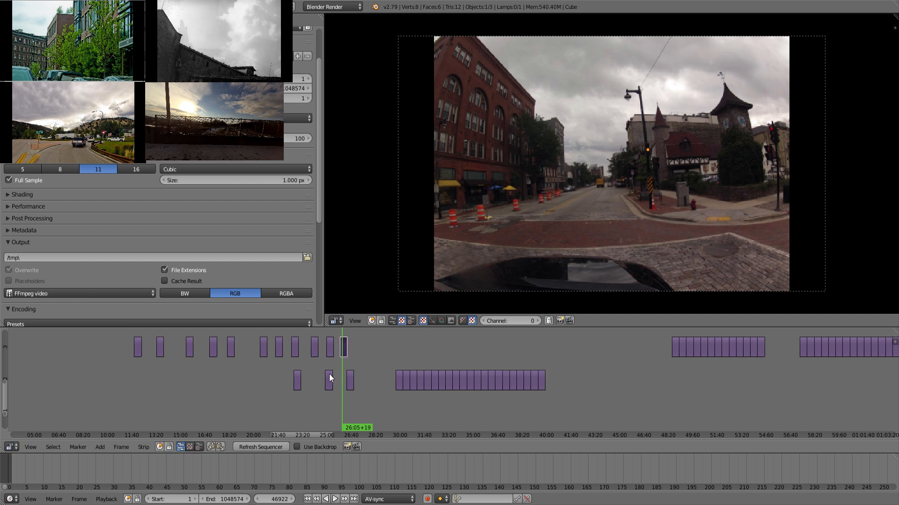
right_click(329, 378)
key(g)
click(360, 348)
- Move the channel 3 strip at 26:00 to about 27:40, and raise the channel 2 strip near 26:40 to channel 3 at about 29:00
click(361, 375)
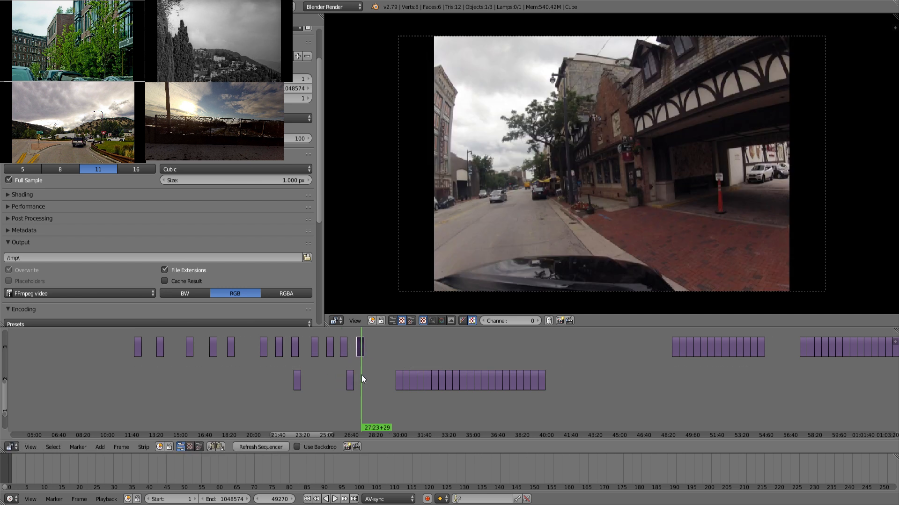
right_click(341, 358)
key(g)
click(368, 358)
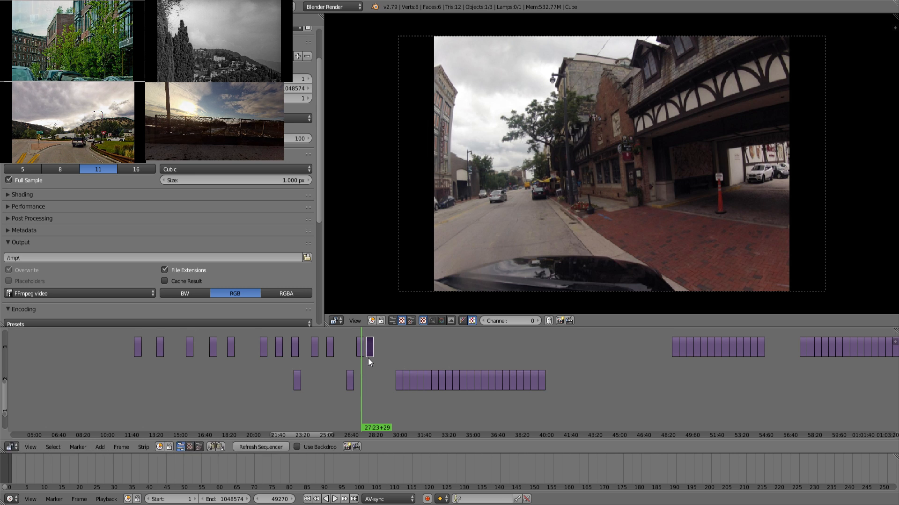
right_click(352, 384)
key(g)
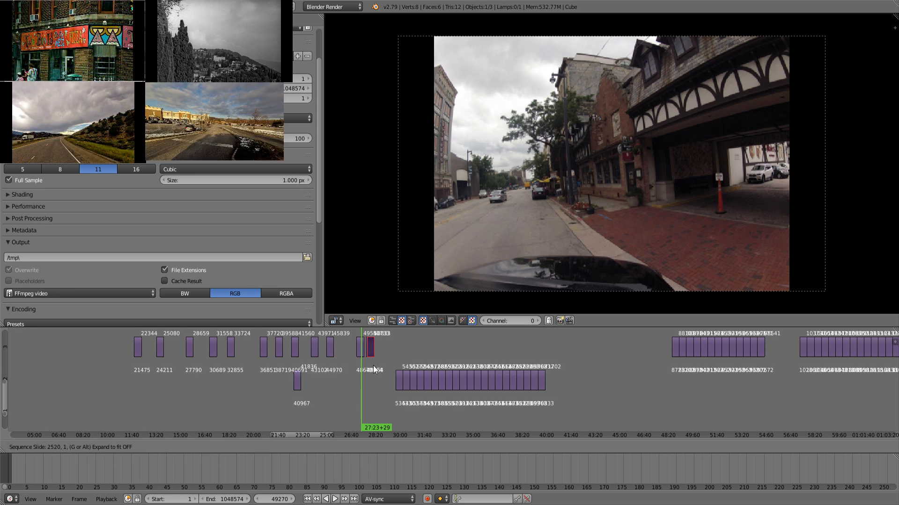
click(389, 353)
- Raise the last loose channel 2 strip to channel 3 at about 29:50, and shift all separated channel 3 strips earlier, starting at about 5:10
right_click(300, 384)
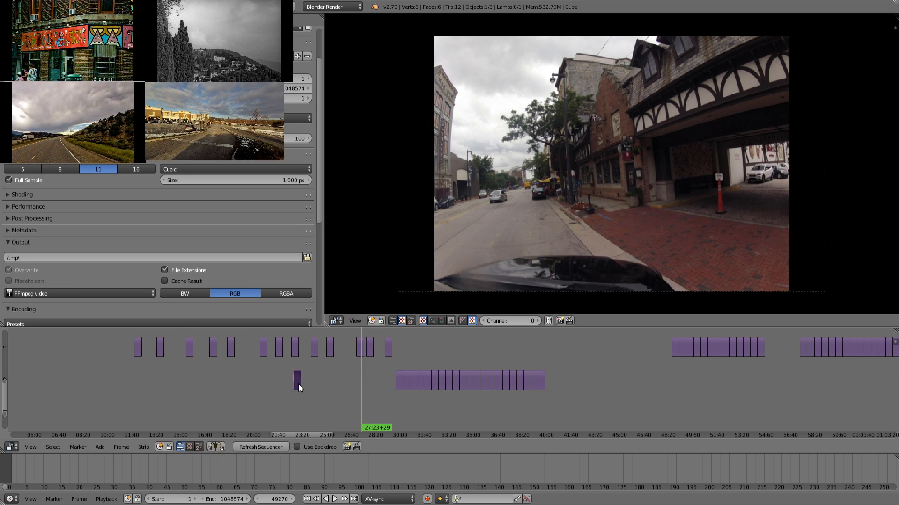
key(g)
click(402, 351)
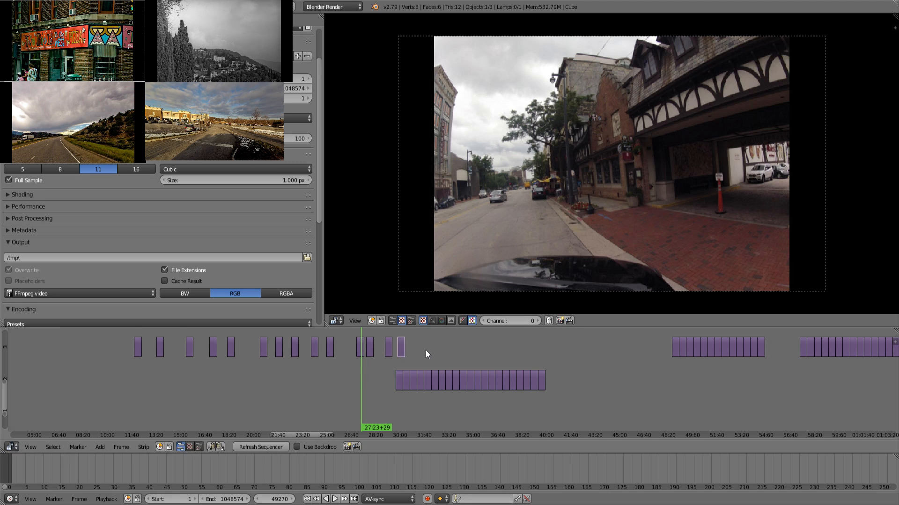
click(425, 350)
key(g)
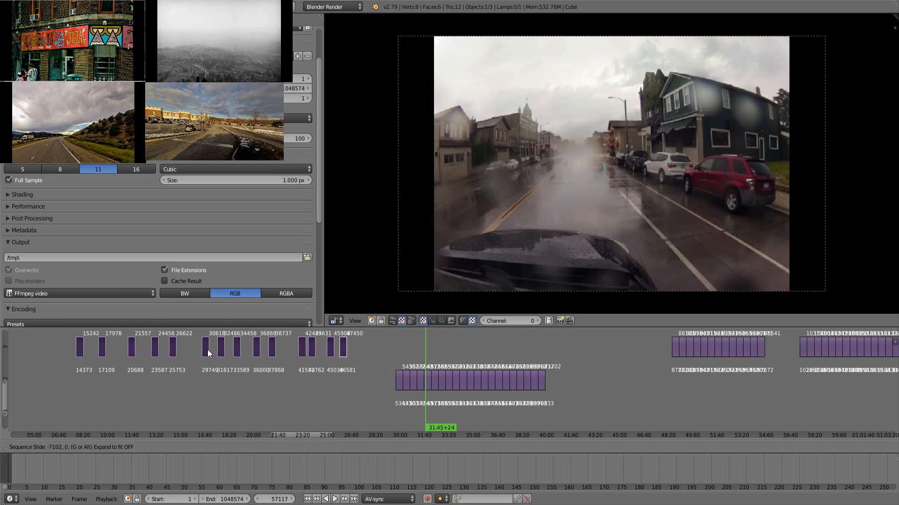
click(168, 351)
- Preview the remaining channel 2 group from about 30:00 to 40:30 and save over the current blend file
drag(392, 361, 400, 358)
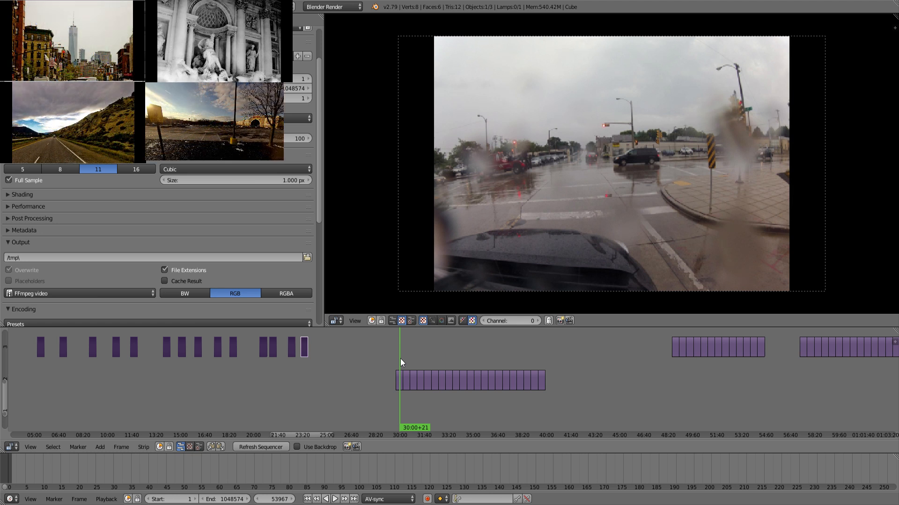
click(407, 355)
key(alt+a)
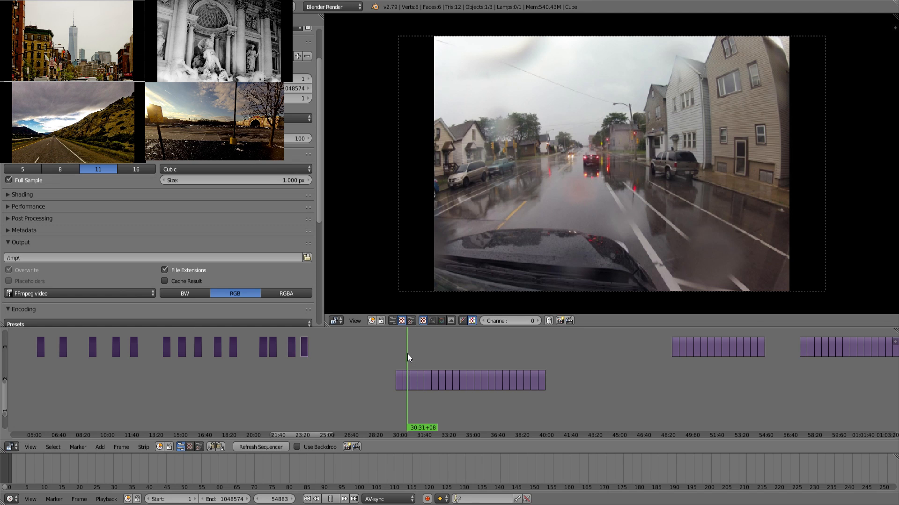
drag(407, 353, 555, 366)
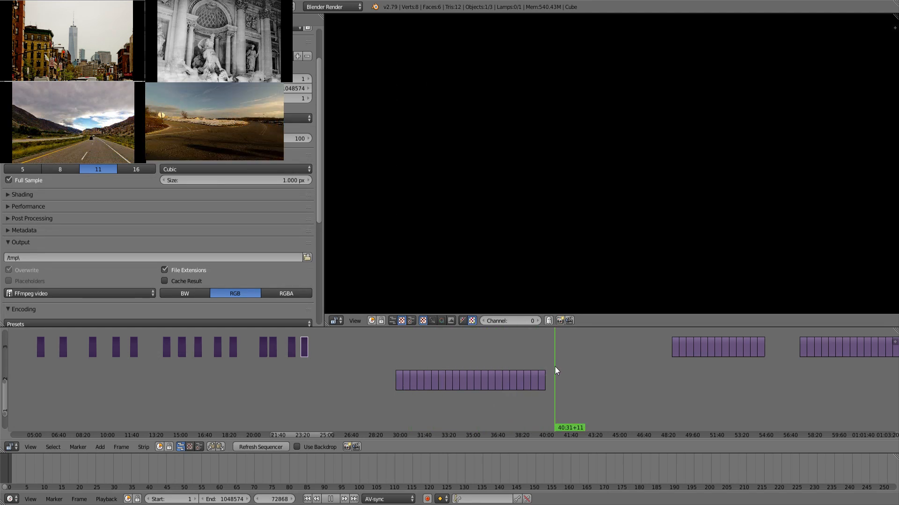
key(alt+a)
key(ctrl+s)
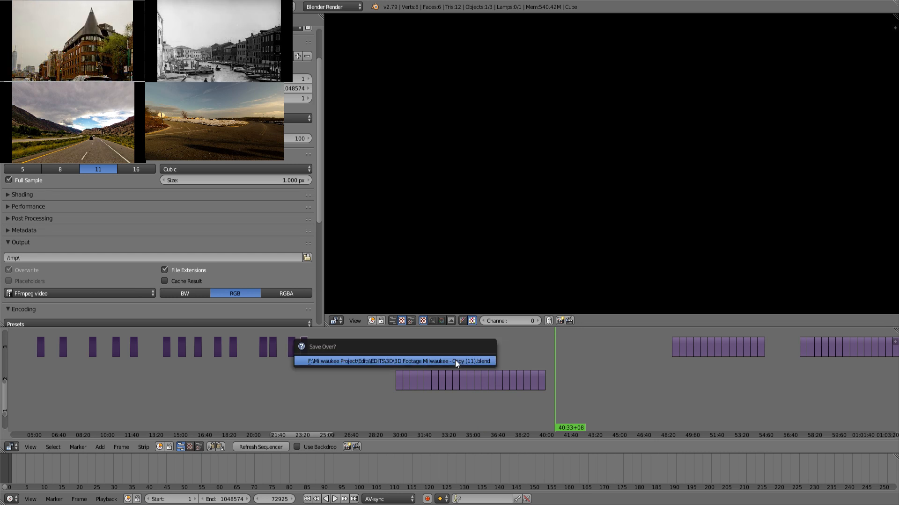
click(455, 360)
- Review the channel 2 group and raise its four strips between about 33:10 and 34:55 to channel 3, starting at about 27:20
click(394, 357)
drag(395, 357, 538, 364)
mouse_move(433, 358)
mouse_down()
mouse_move(451, 357)
mouse_move(397, 355)
mouse_move(528, 361)
mouse_move(395, 357)
mouse_move(447, 361)
mouse_up()
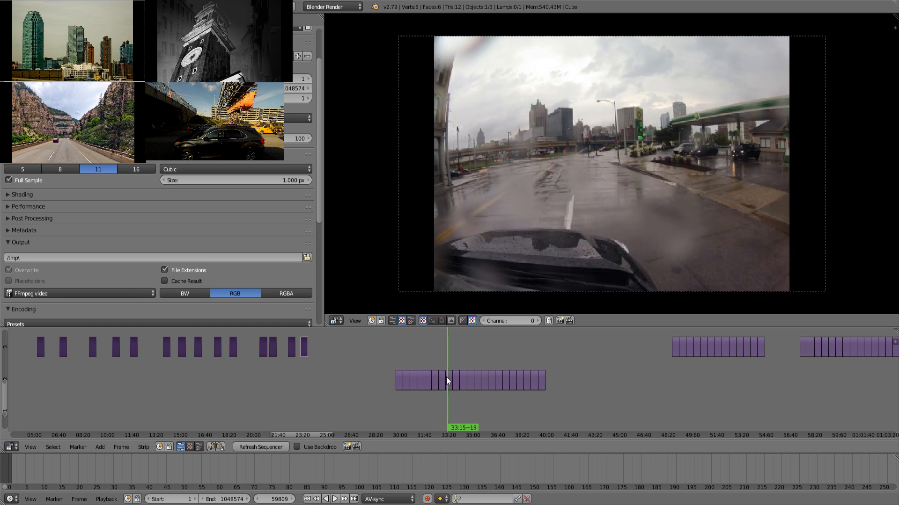
right_click(449, 378)
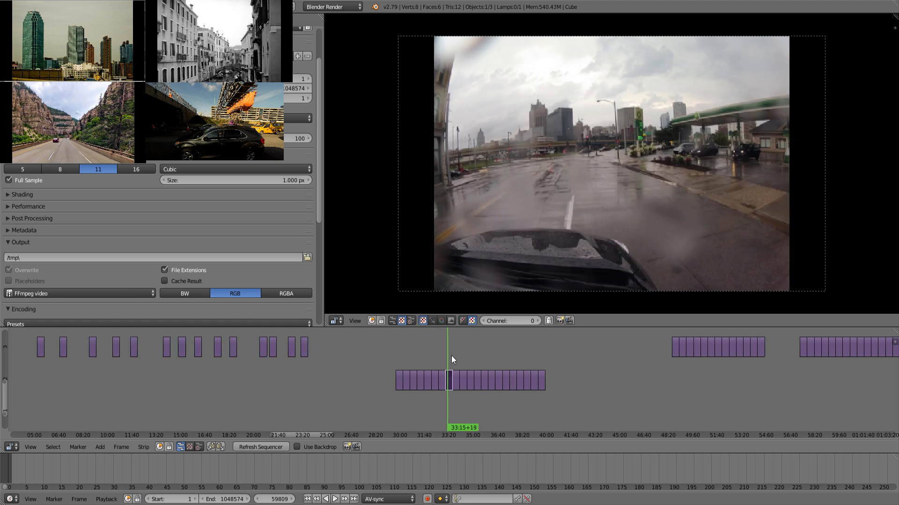
drag(451, 356, 472, 360)
scroll(470, 360, up, 4)
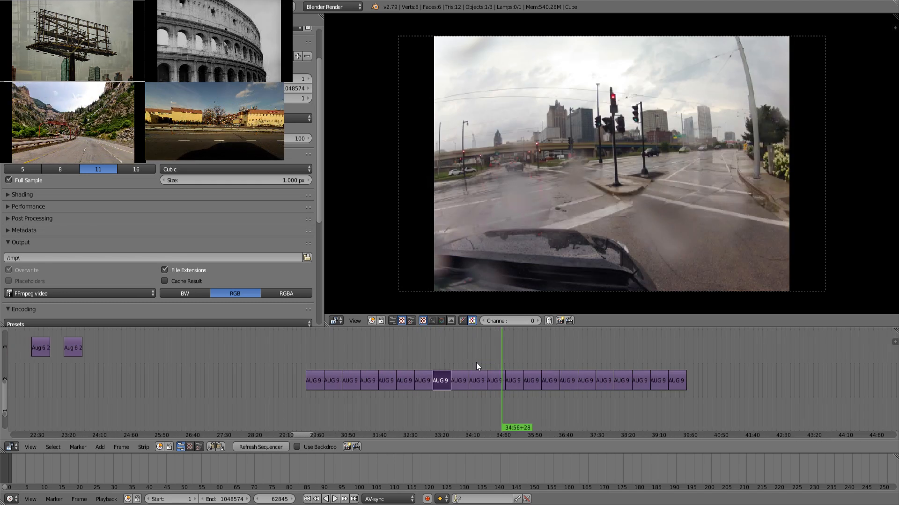
key(b)
drag(493, 355, 439, 396)
key(g)
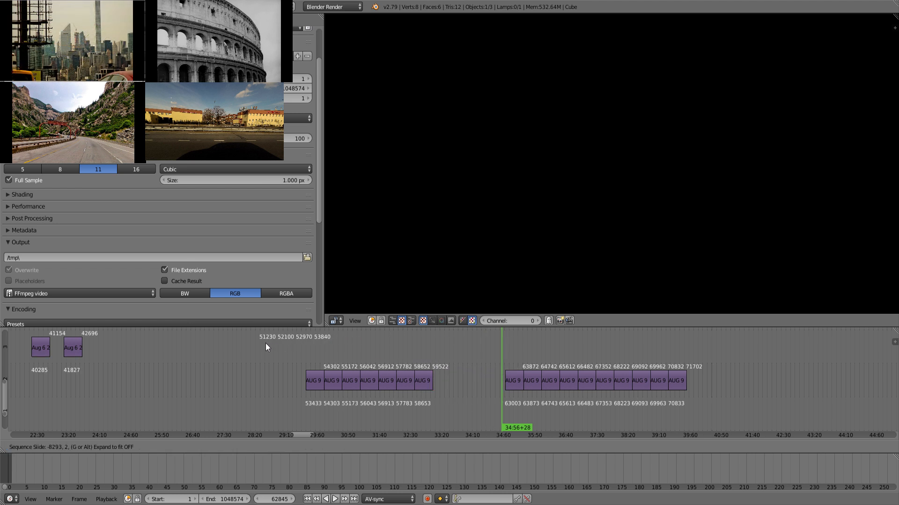
click(223, 365)
- Move the first two channel 2 strips, starting at about 29:40, up to channel 3 at about 41:30
click(317, 360)
key(alt+a)
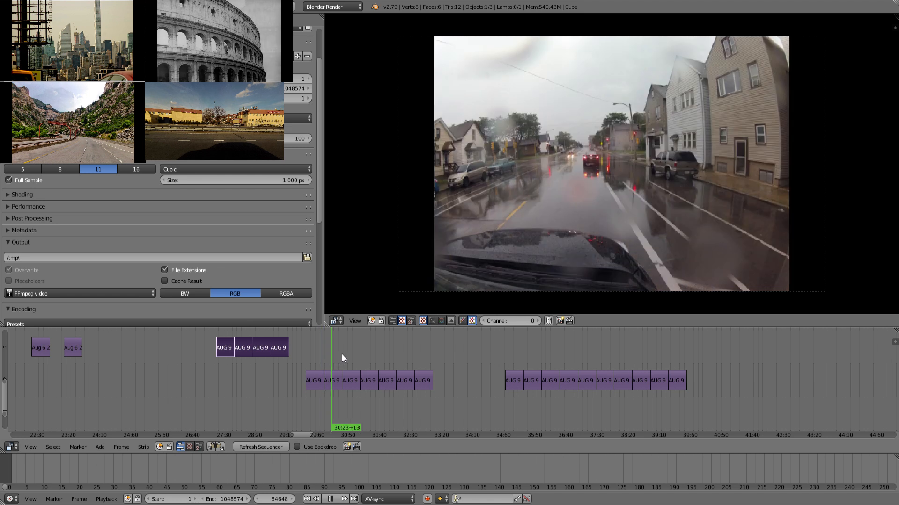
click(313, 352)
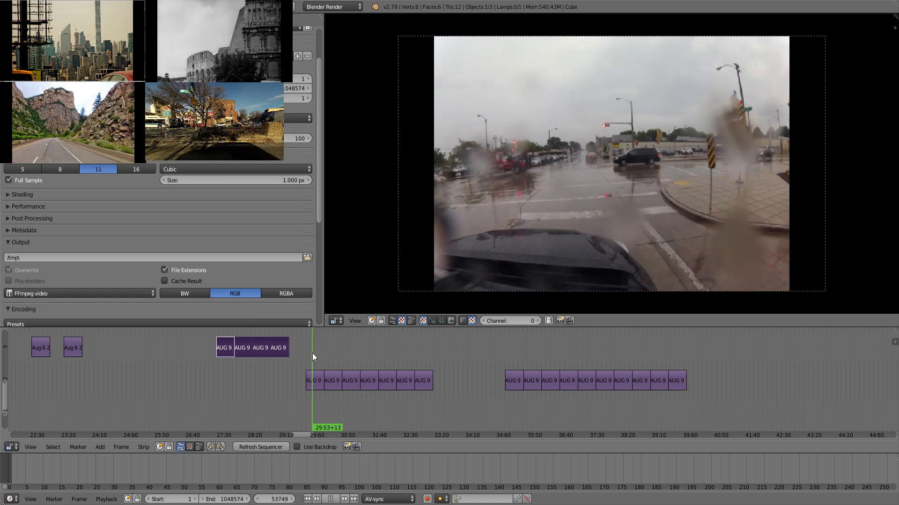
right_click(318, 378)
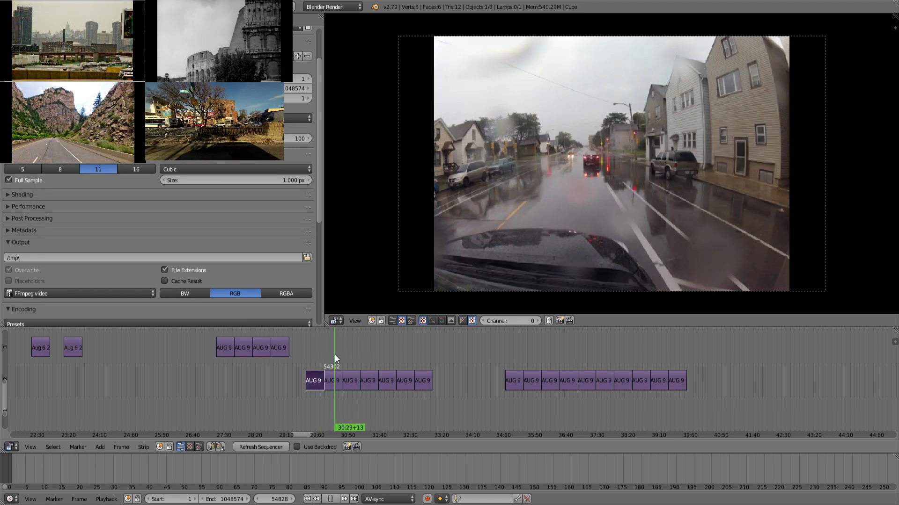
click(336, 364)
key(alt+a)
shift+right_click(333, 385)
key(g)
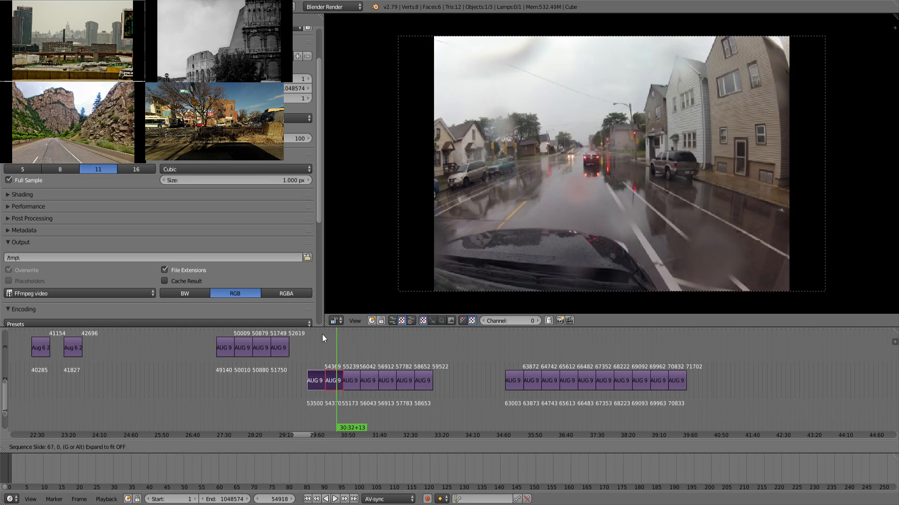
click(739, 360)
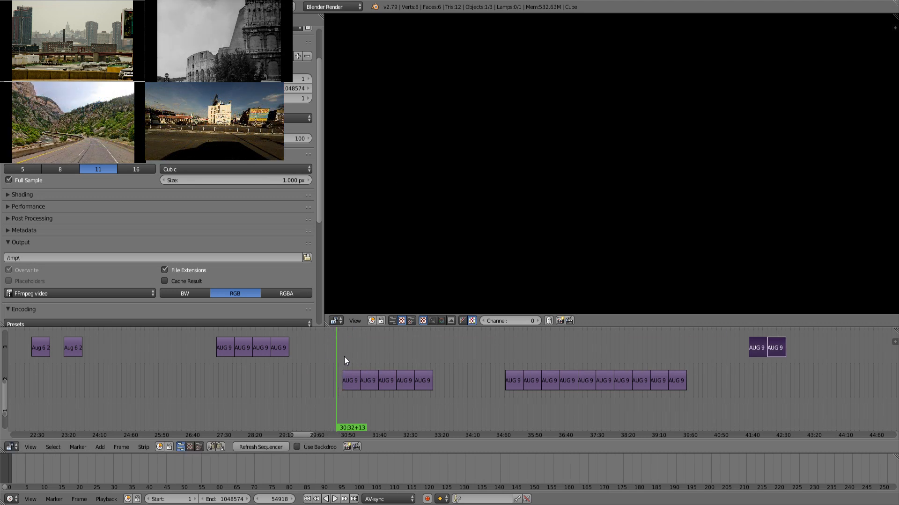
- Preview the channel 2 group from about 30:40 and raise its last strip to channel 3 at about 32:35
key(alt+a)
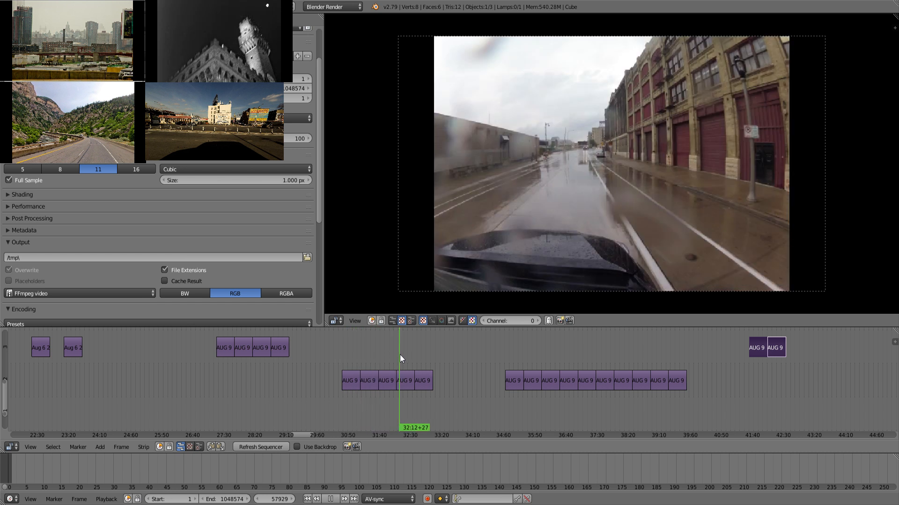
click(420, 361)
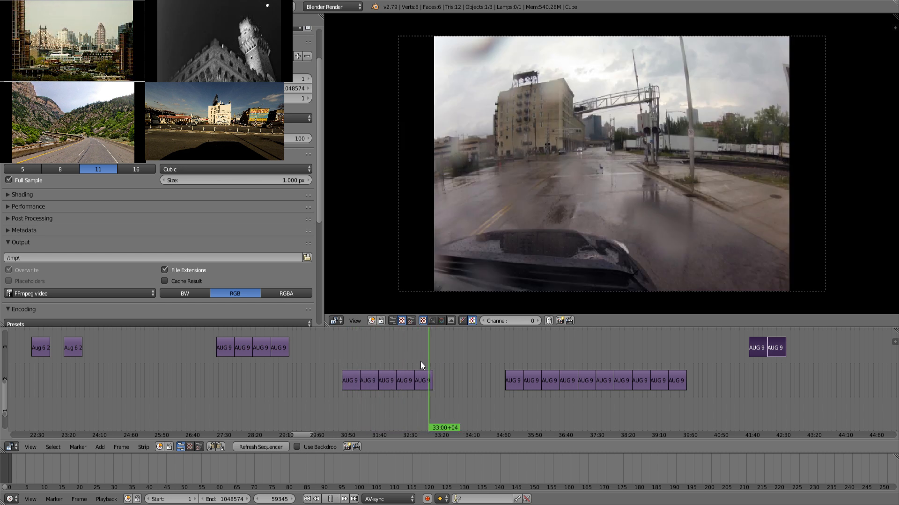
key(alt+a)
right_click(422, 377)
key(g)
click(419, 346)
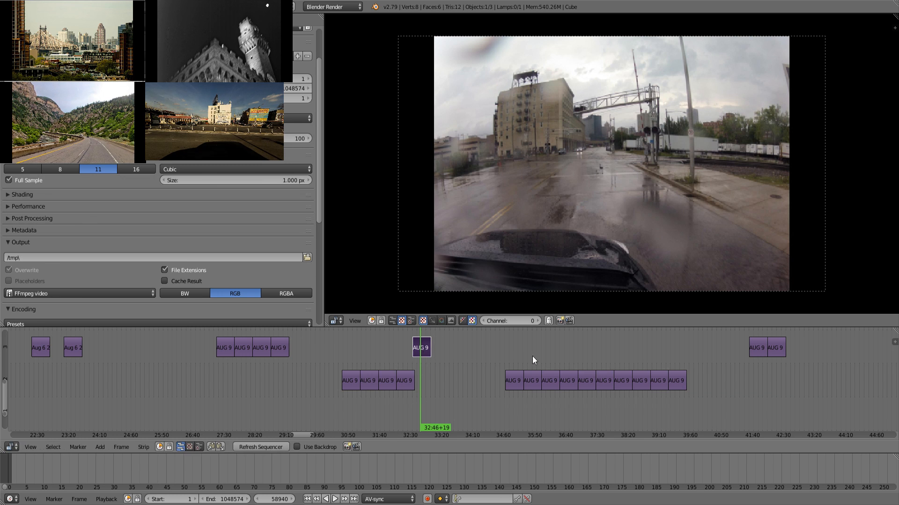
- Preview the channel 2 group starting at about 35:00 and raise its first strip to channel 3 at about 34:25
click(515, 357)
key(alt+a)
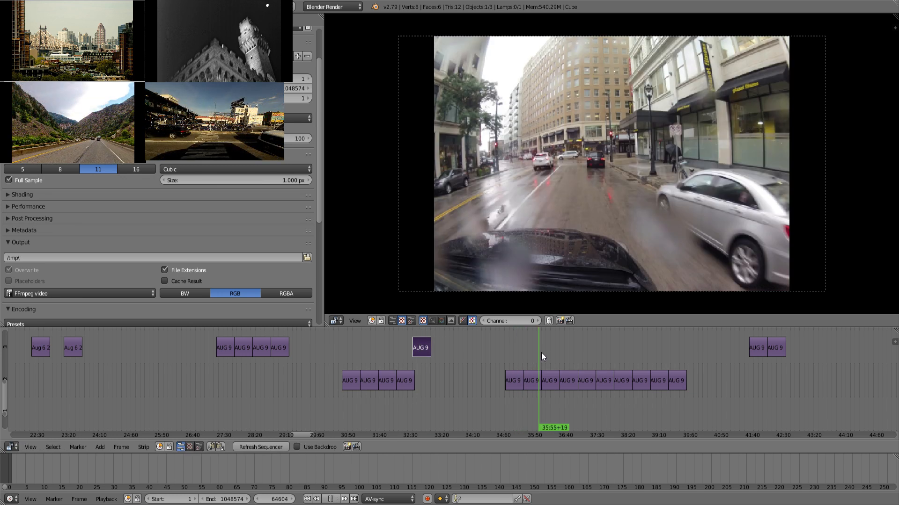
key(alt+a)
right_click(513, 379)
key(g)
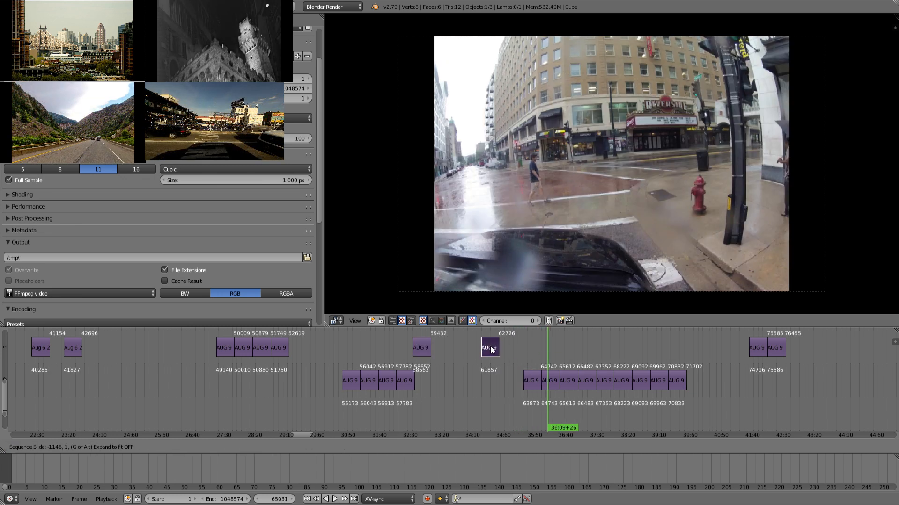
click(490, 348)
- Raise the channel 2 strips at about 30:40 and 31:10 to channel 3, placing them at about 35:10 and 35:50
drag(347, 353, 376, 356)
key(g)
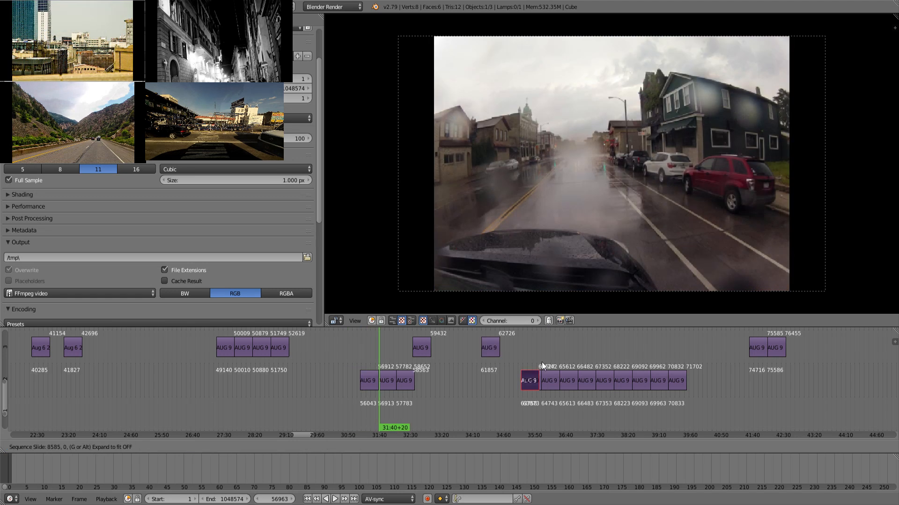
click(519, 349)
click(367, 363)
key(alt+a)
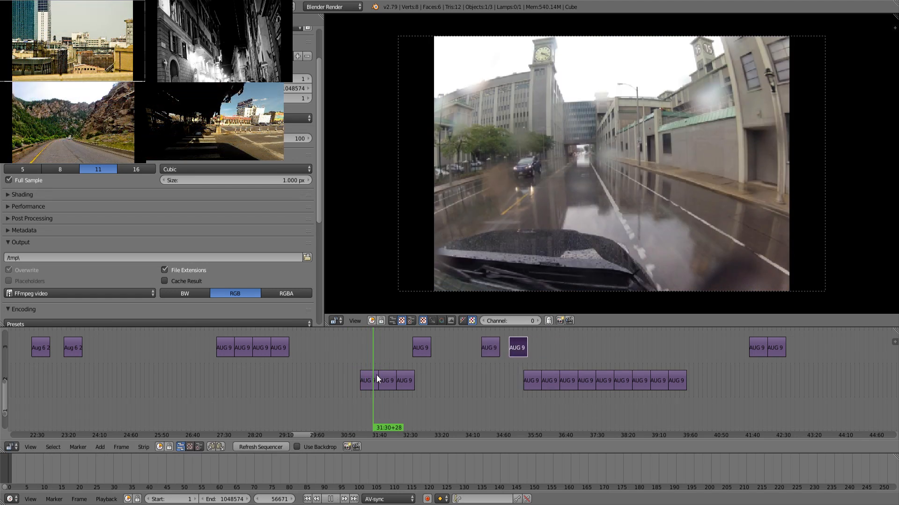
key(alt+a)
click(372, 381)
key(g)
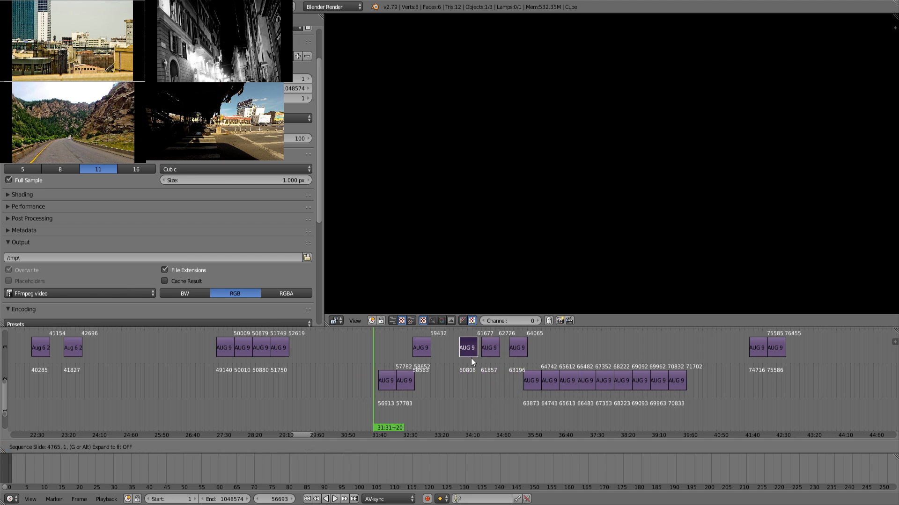
click(546, 353)
- Raise the channel 2 strip at about 32:10 to channel 3 at about 33:35, and move the channel 3 strip at 32:35 to about 31:00
drag(382, 352, 407, 352)
click(405, 384)
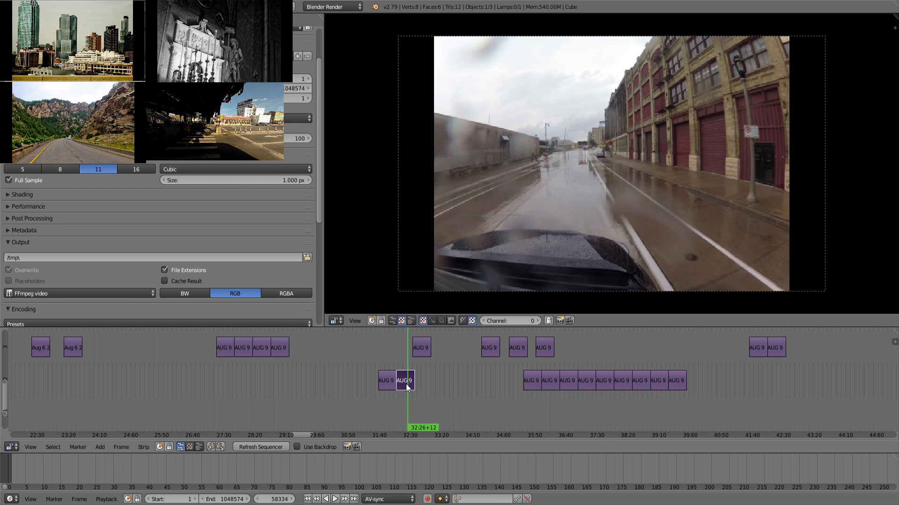
key(g)
click(461, 355)
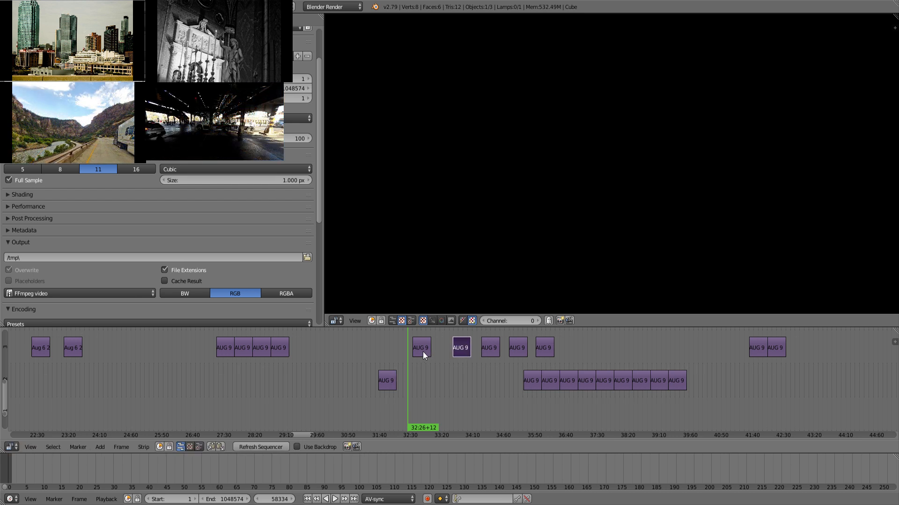
drag(422, 352, 383, 347)
- Preview the five separated channel 3 strips between about 31:00 and 36:20, and shift them earlier together, starting at about 30:25
click(355, 369)
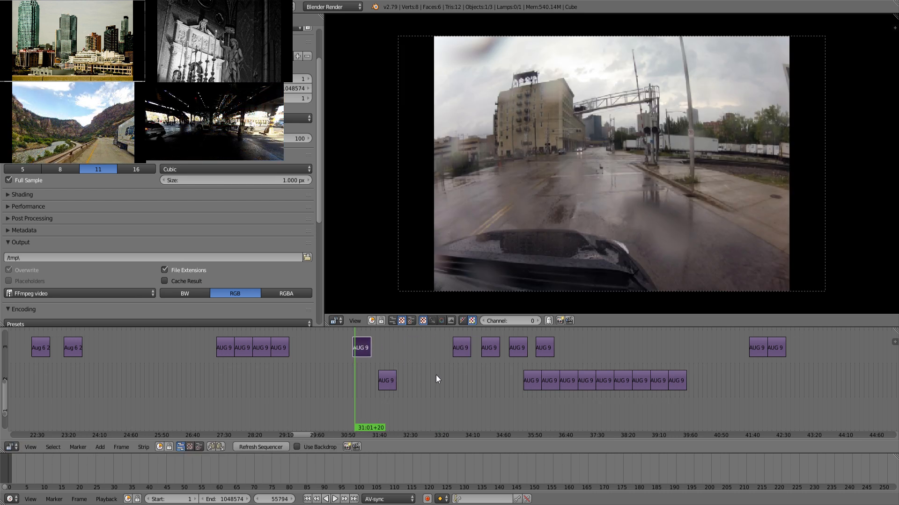
click(460, 379)
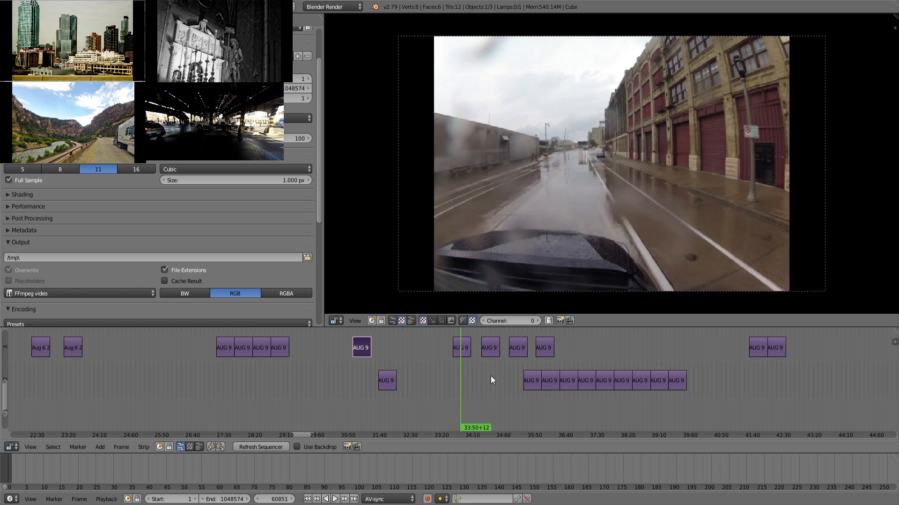
click(491, 375)
click(515, 371)
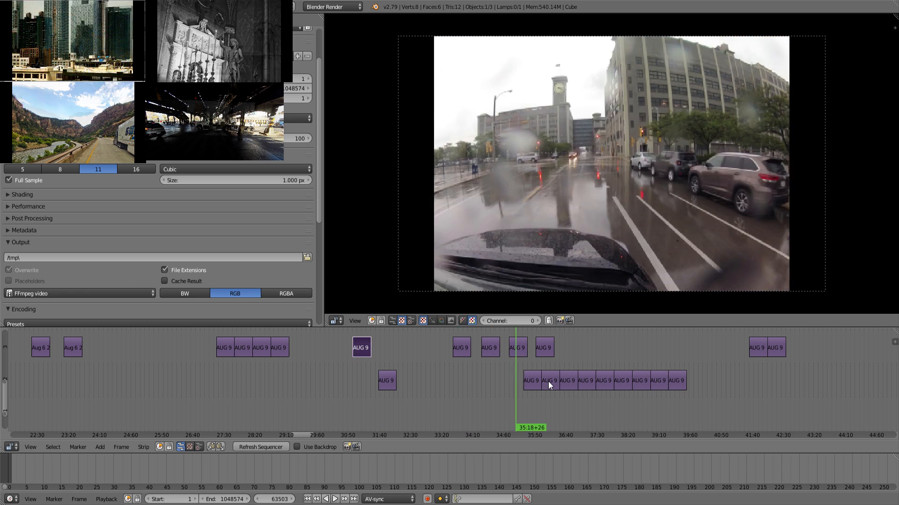
click(552, 379)
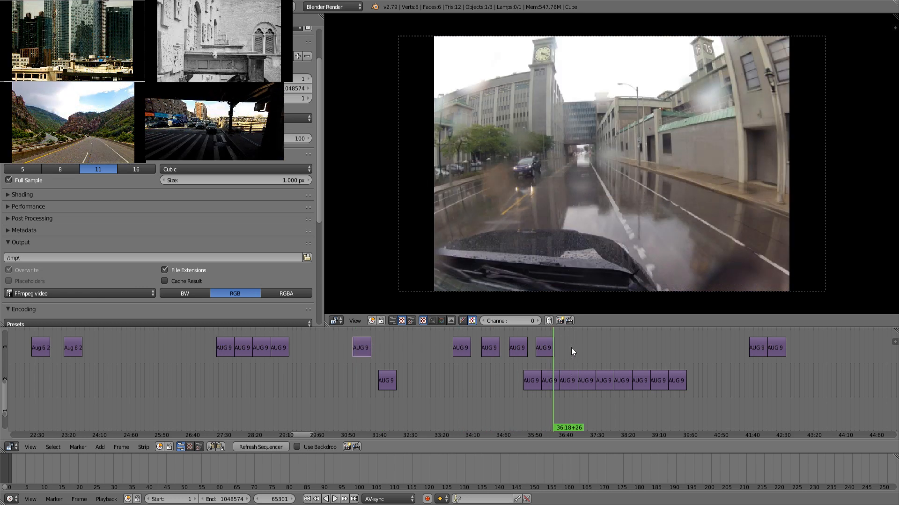
drag(571, 347, 331, 350)
key(g)
click(310, 349)
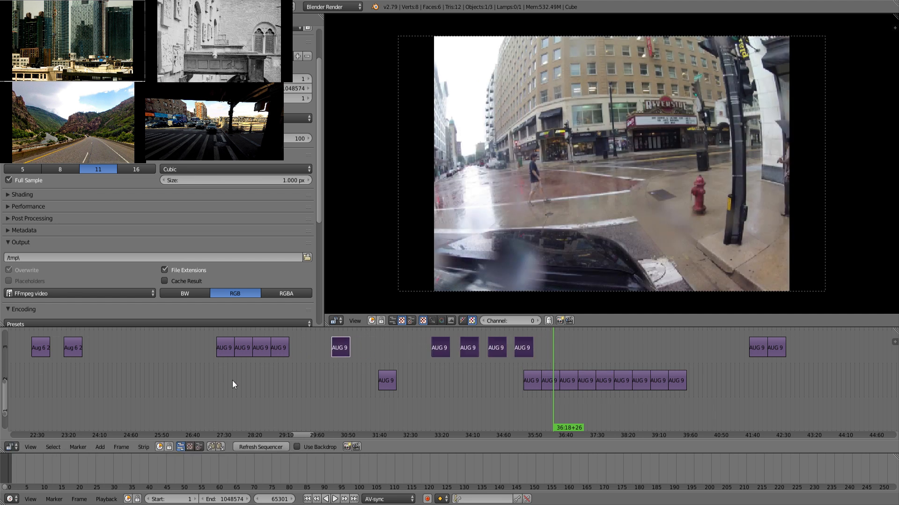
- Move the two adjoining channel 3 strips at about 41:30 back to about 31:45
mouse_move(232, 380)
mouse_down()
mouse_move(221, 378)
mouse_move(248, 377)
mouse_up()
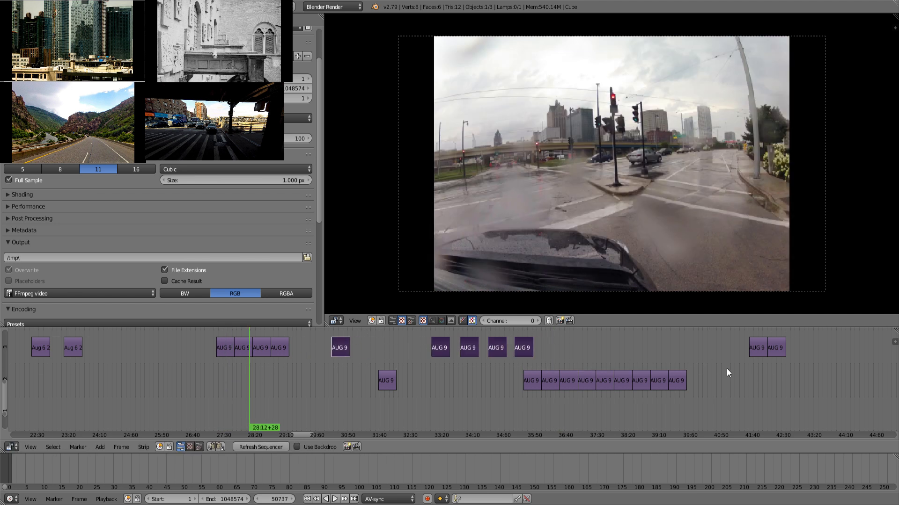
drag(754, 378, 725, 342)
key(b)
key(g)
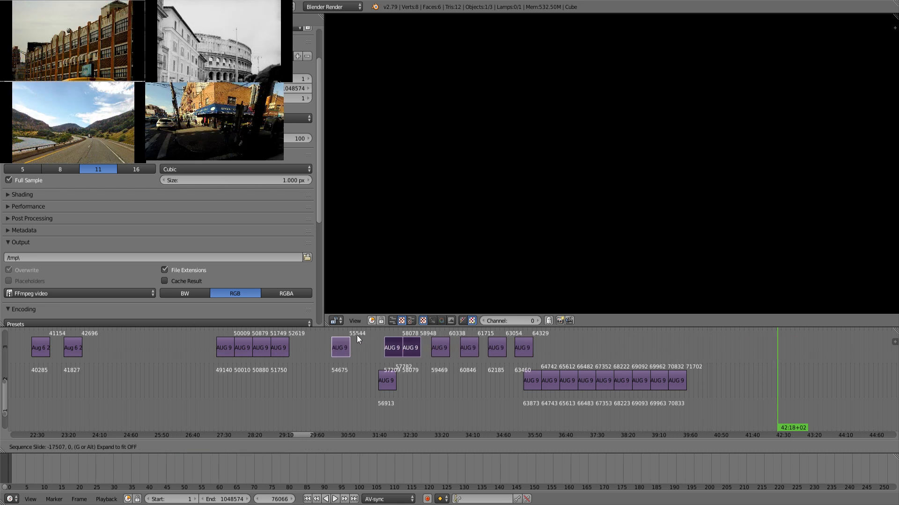
click(357, 335)
- Raise the single channel 2 strip at about 31:40 to channel 3 at about 31:15
drag(384, 406, 381, 401)
right_click(387, 386)
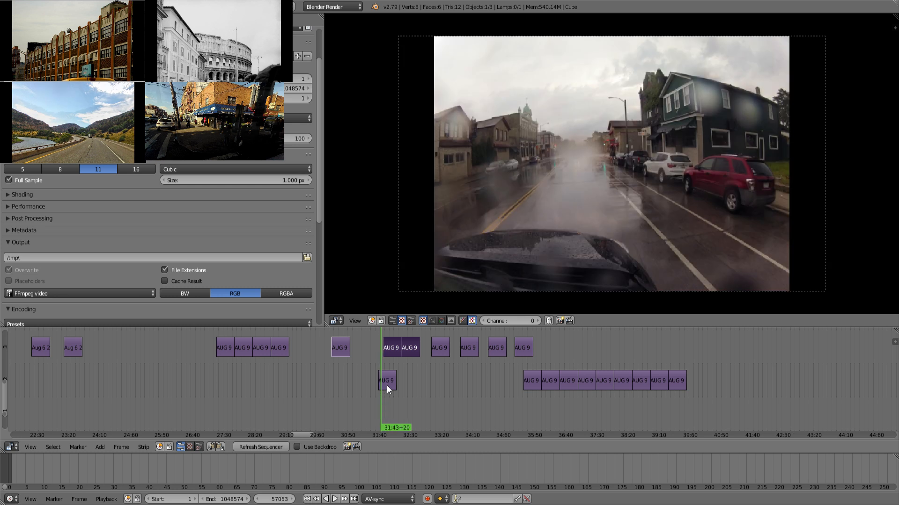
key(g)
click(364, 352)
- Shift the nine remaining channel 2 strips from about 35:30 to a later start at about 38:30
drag(344, 377, 675, 380)
key(a)
key(b)
drag(487, 385, 750, 398)
key(g)
click(707, 380)
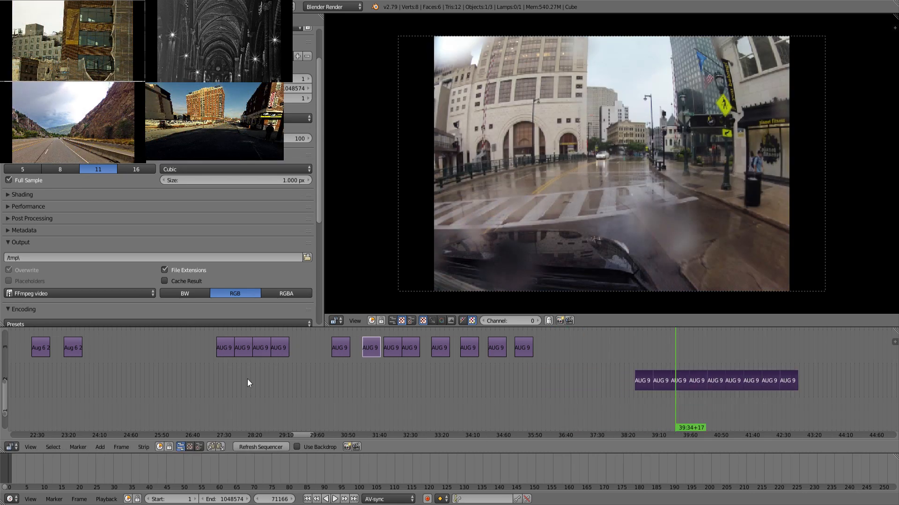
- Move the four adjoining channel 3 strips at about 27:20 to a later start at about 36:15
drag(247, 379, 198, 337)
key(alt+a)
key(b)
key(g)
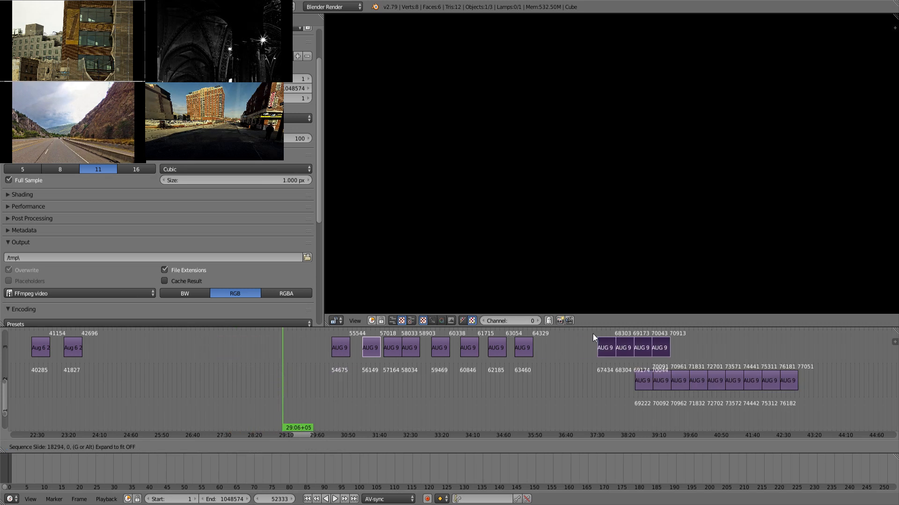
click(533, 431)
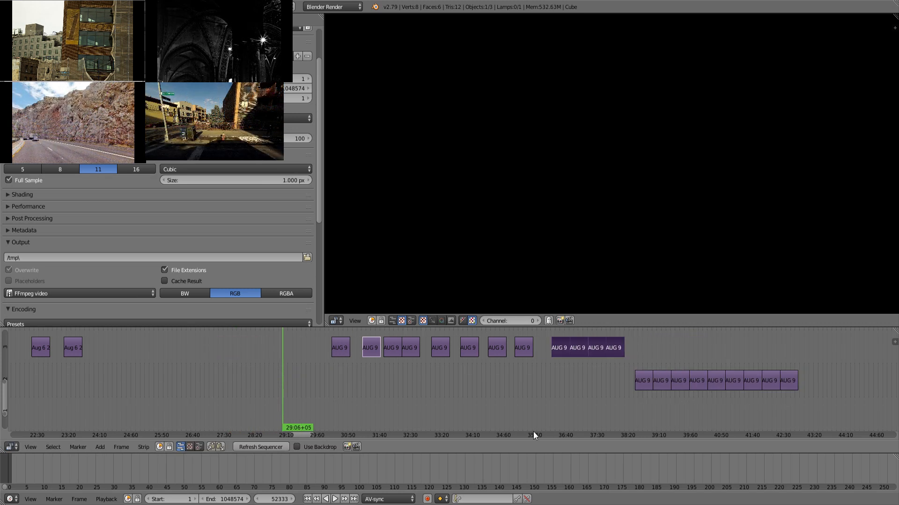
- Review the footage of the nine channel 2 strips between about 38:30 and 42:55
click(556, 383)
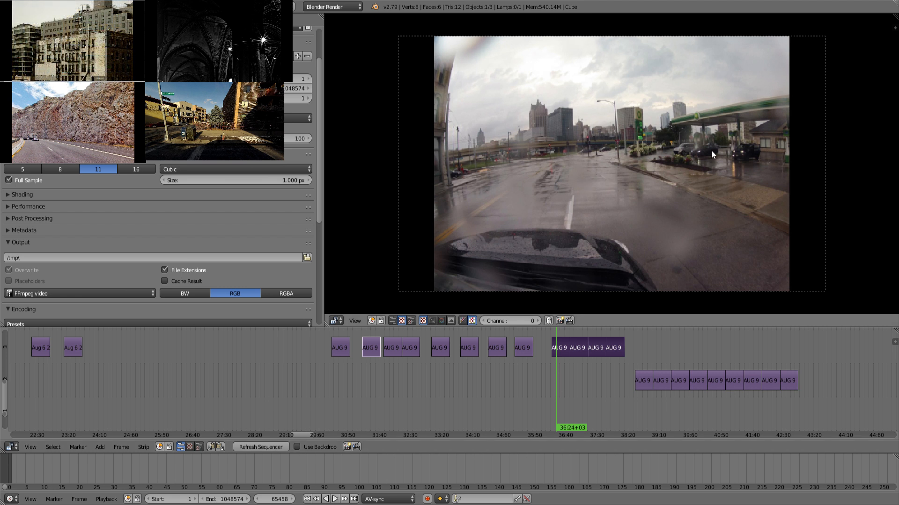
middle_drag(610, 388, 266, 437)
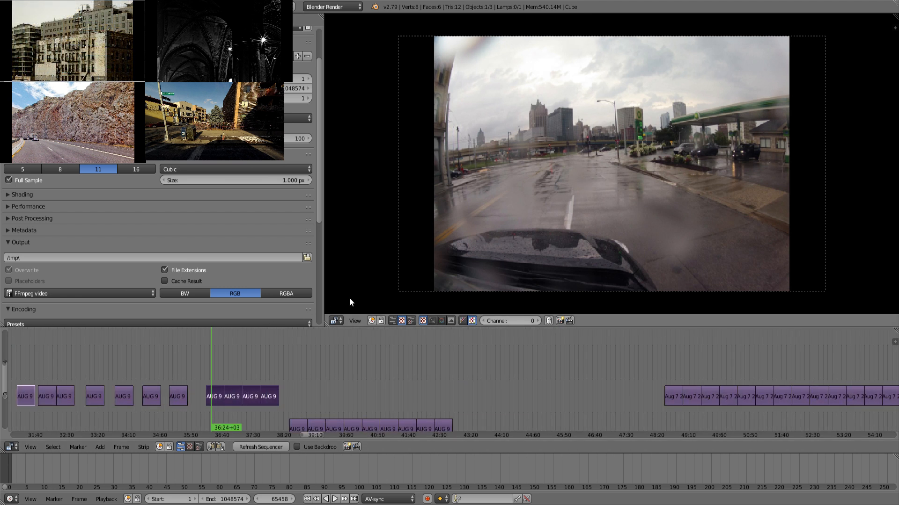
click(298, 386)
key(alt+a)
drag(324, 395, 425, 386)
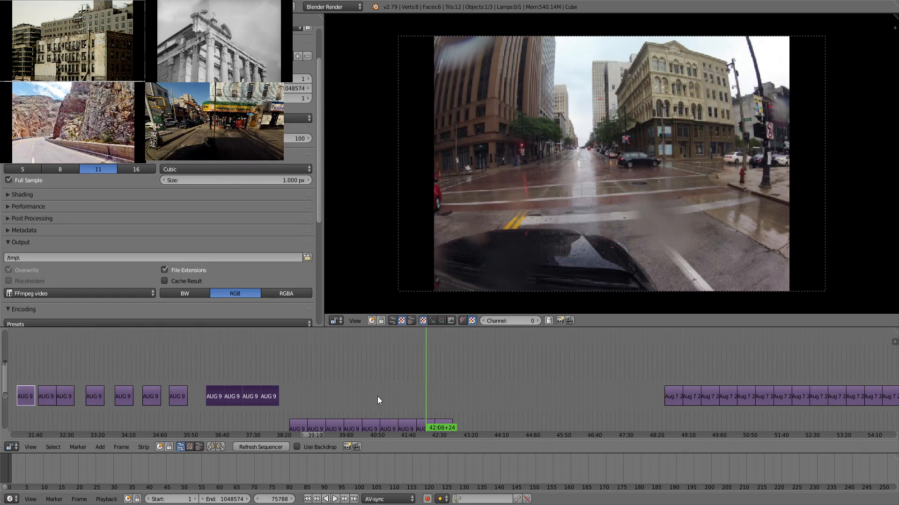
middle_drag(377, 397, 378, 349)
click(448, 367)
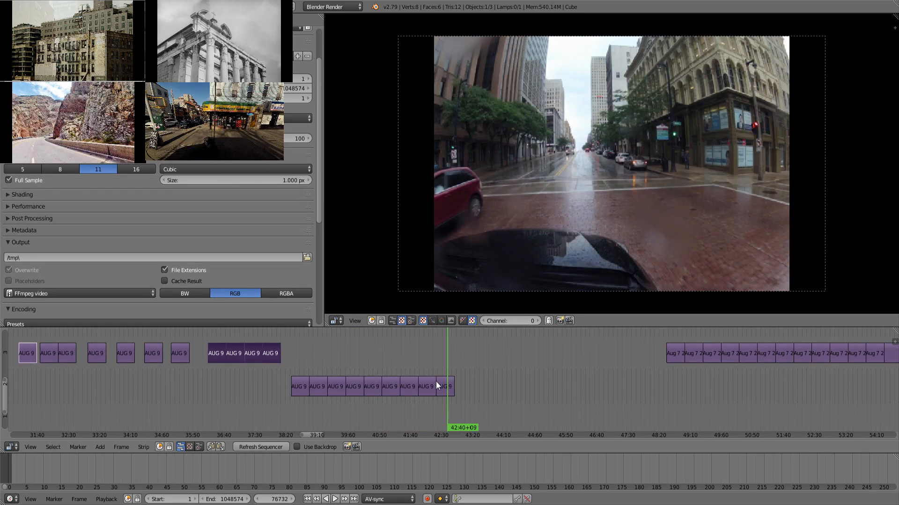
scroll(421, 379, down, 2)
scroll(374, 377, up, 1)
middle_drag(171, 376, 251, 371)
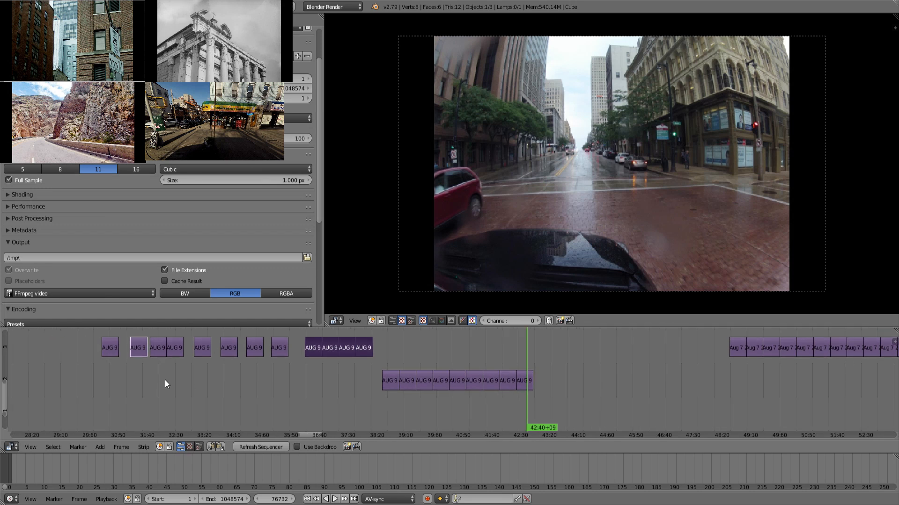
- Preview the channel 3 strips and delete the second and fourth of the four adjoining ones starting at about 36:15
drag(141, 381, 334, 379)
right_click(328, 352)
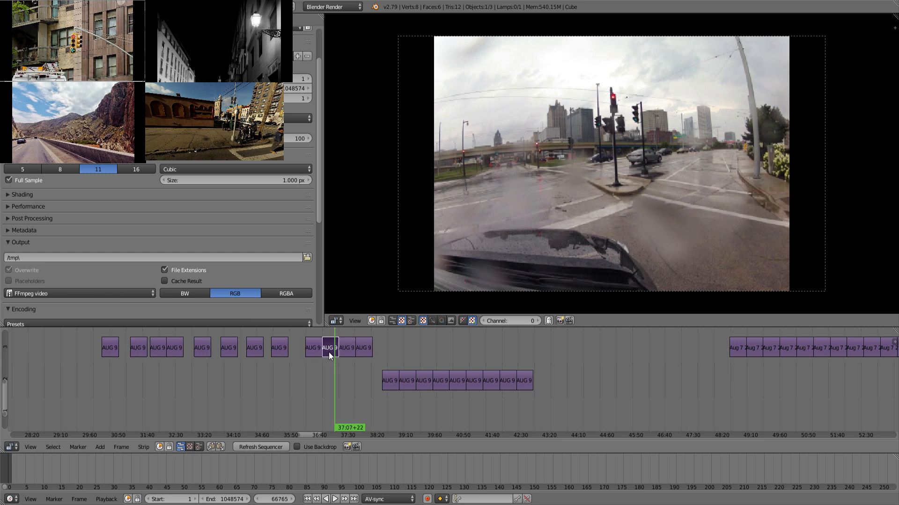
key(x)
click(344, 351)
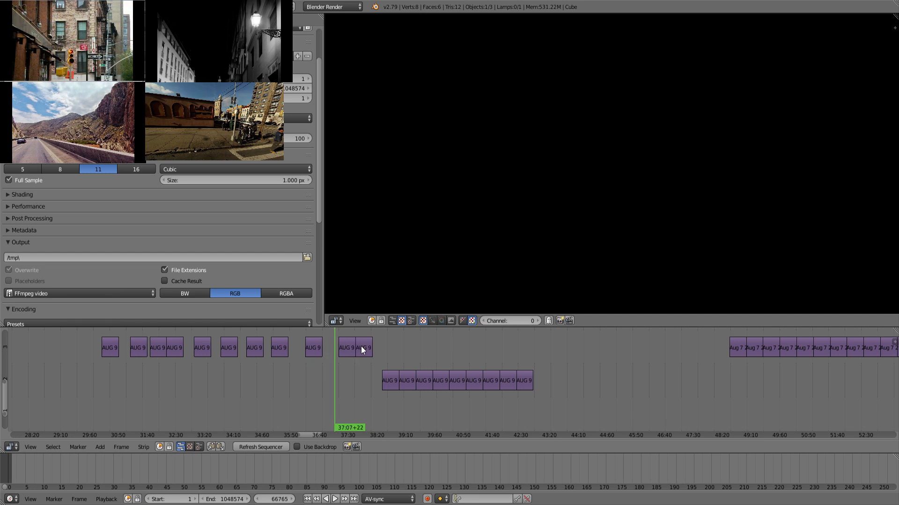
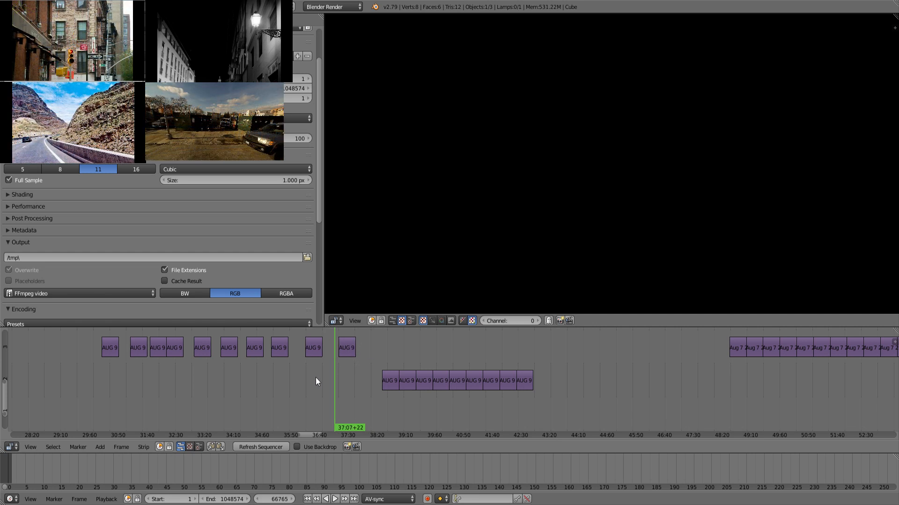
- Preview the nine adjoining channel 2 strips starting at about 38:30 and delete the fifth, sixth and seventh
drag(317, 376, 494, 343)
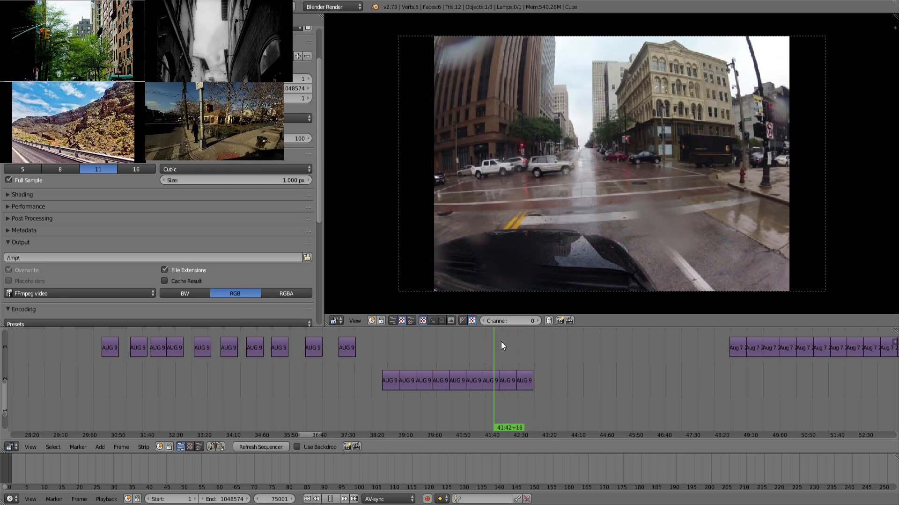
click(501, 342)
key(Escape)
drag(488, 376, 467, 362)
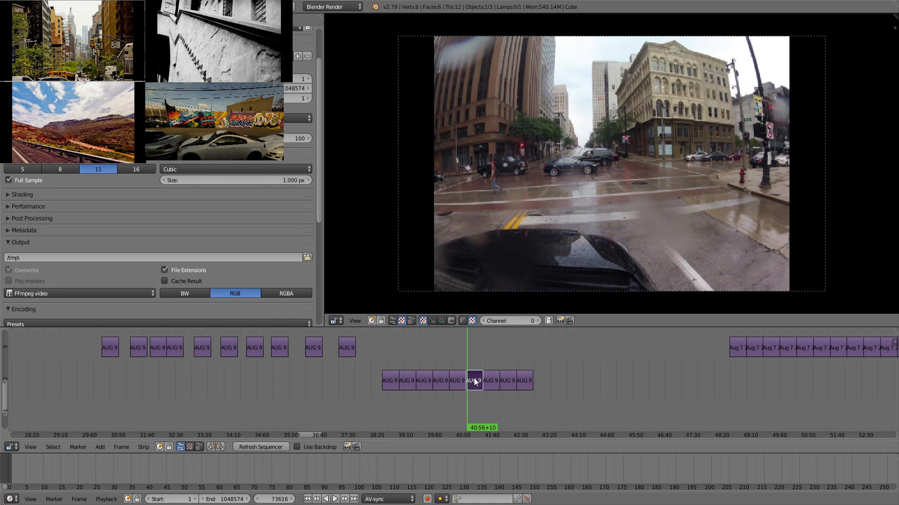
key(b)
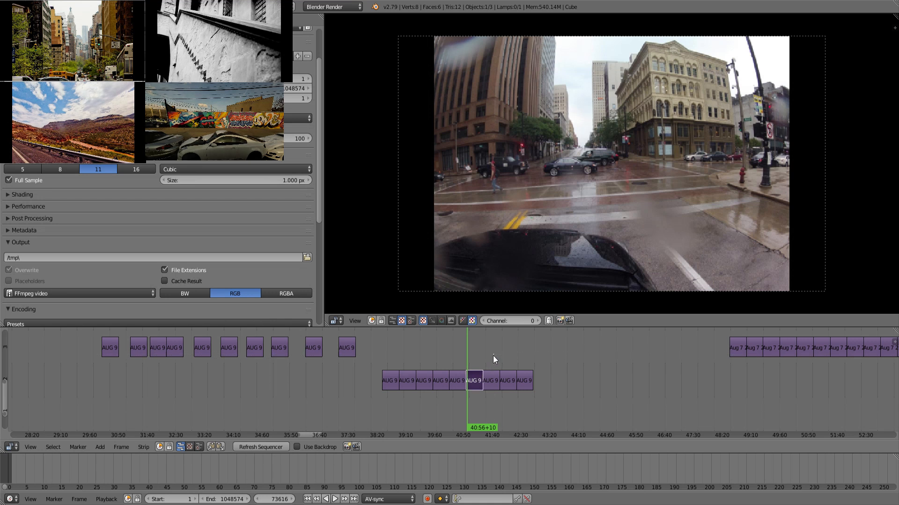
drag(494, 355, 460, 392)
key(x)
click(464, 385)
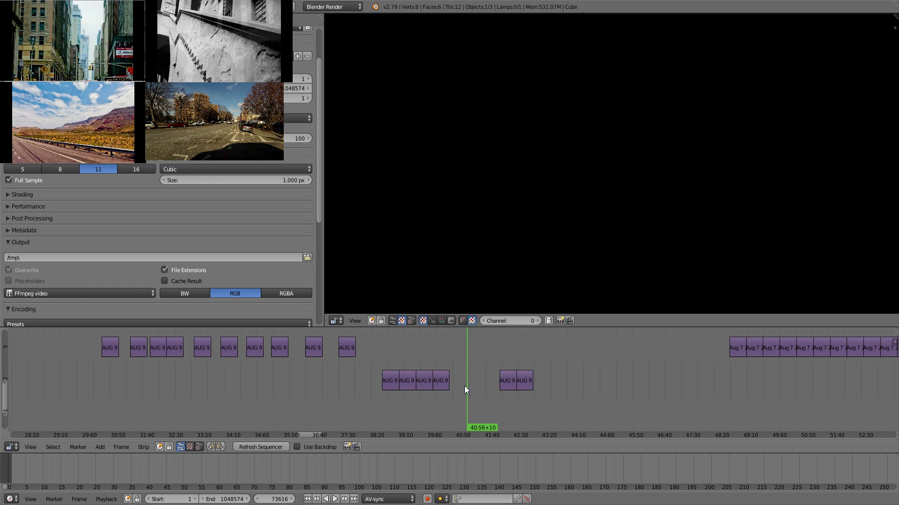
- Move the six remaining channel 2 strips up to channel 3, keeping their start at about 38:30
middle_drag(539, 368, 309, 391)
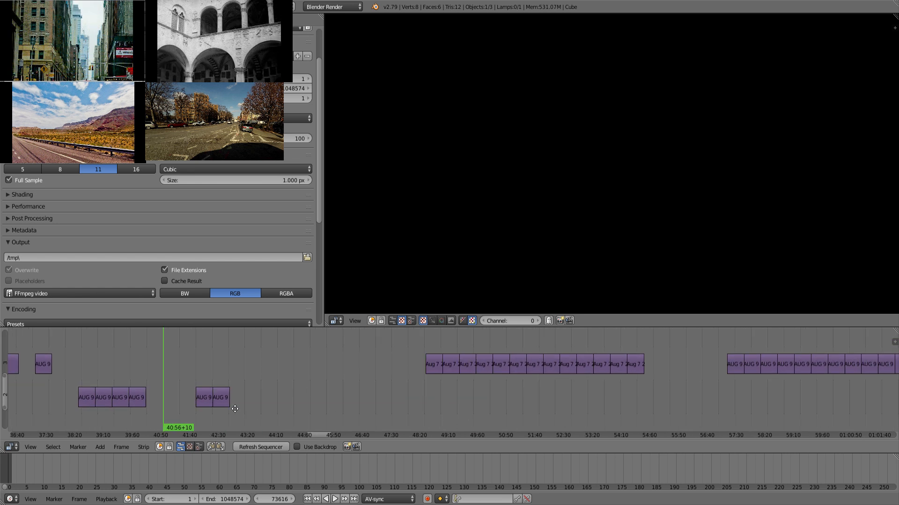
middle_drag(422, 398, 449, 390)
drag(104, 382, 619, 379)
key(b)
key(g)
click(453, 360)
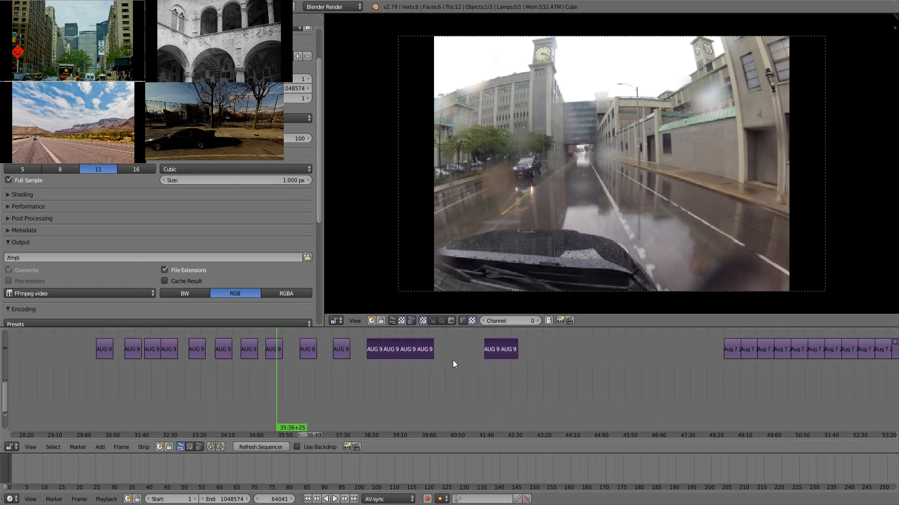
- Move all channel 3 strips between about 30:20 and 42:30 down to channel 2, with an earlier start at about 28:45
middle_drag(453, 360, 641, 445)
scroll(422, 330, down, 1)
scroll(412, 342, down, 2)
middle_drag(401, 353, 444, 262)
scroll(444, 281, down, 1)
scroll(449, 364, down, 9)
scroll(428, 370, down, 6)
middle_drag(392, 370, 334, 386)
key(b)
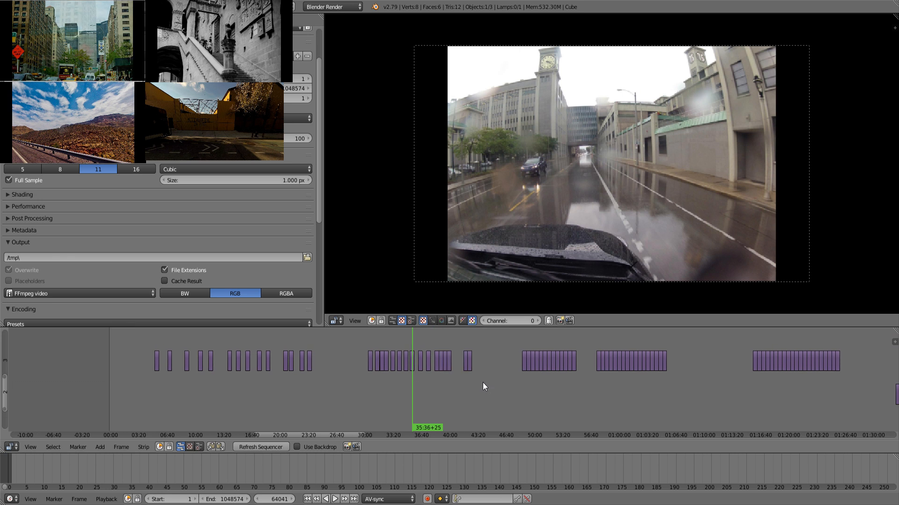
drag(482, 383, 359, 356)
key(g)
click(348, 387)
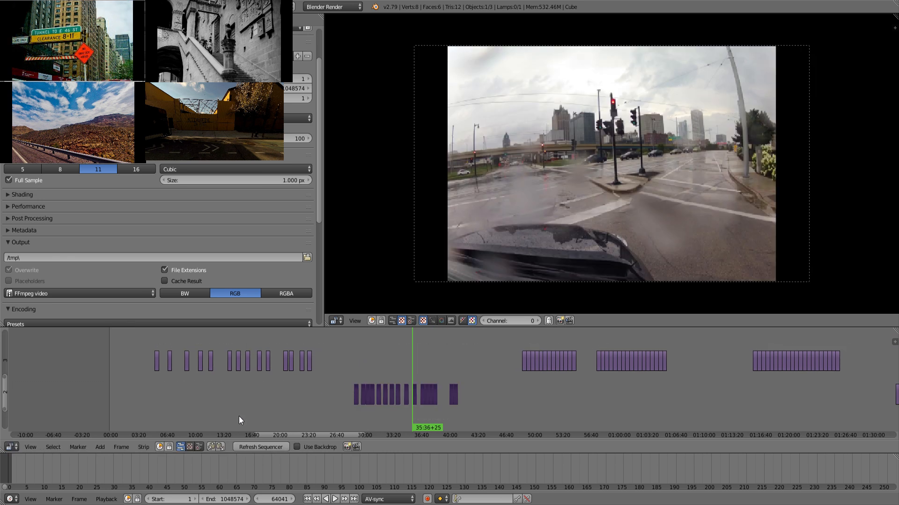
- Review the driving footage from the first channel 3 strips at about 05:30 through to about 53:30
click(155, 400)
key(alt+a)
drag(170, 400, 271, 389)
drag(372, 367, 453, 382)
scroll(576, 388, down, 1)
middle_drag(599, 389, 343, 392)
middle_drag(533, 390, 446, 365)
mouse_move(207, 364)
mouse_down()
mouse_move(172, 369)
mouse_move(214, 373)
mouse_up()
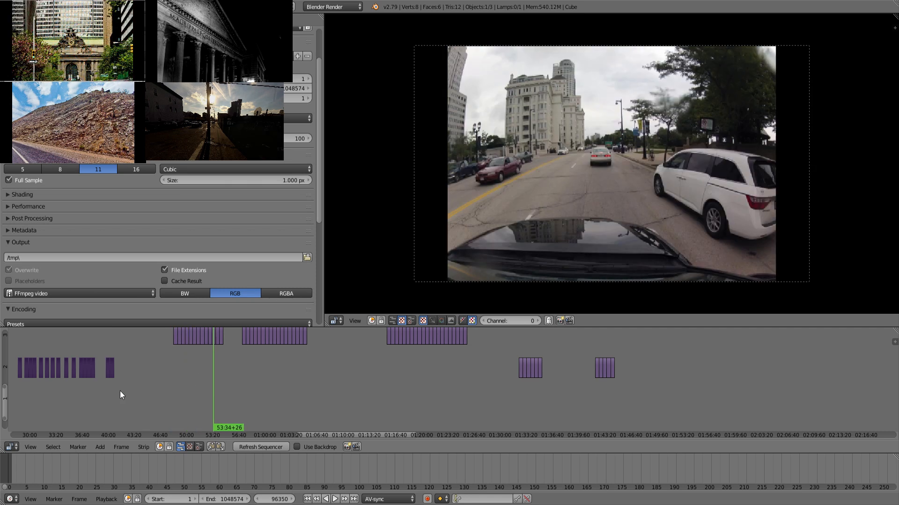
- Close the gaps between the strips from about 05:33 onward, through the end of the selected channel 2 group
middle_drag(120, 392, 393, 407)
click(109, 381)
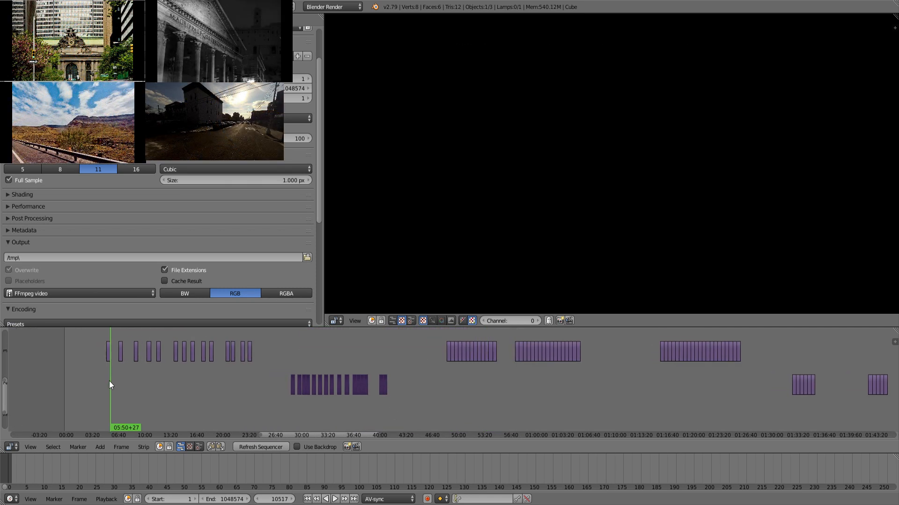
key(BackSpace)
key(BackSpace)
key(BackSpace)
key(BackSpace)
key(BackSpace)
key(BackSpace)
key(BackSpace)
key(BackSpace)
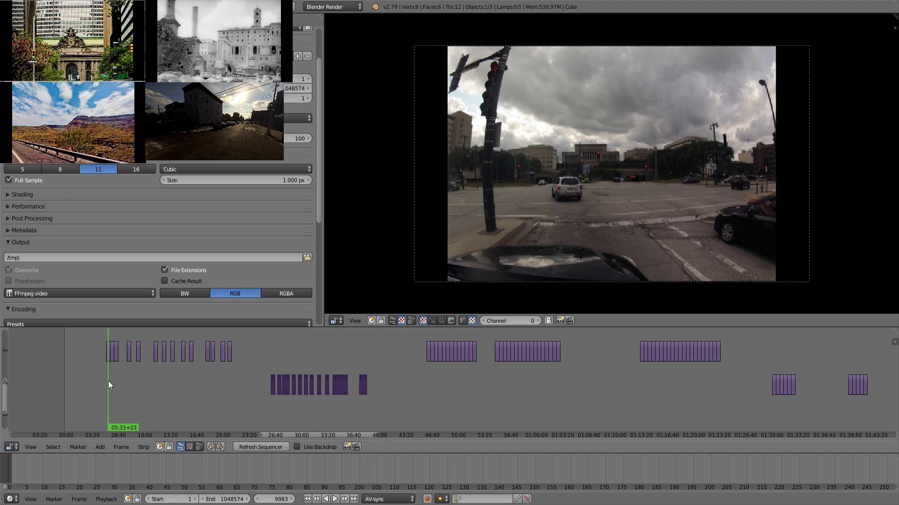
key(BackSpace)
key(BackSpace)
key(BackSpace)
key(BackSpace)
key(BackSpace)
key(BackSpace)
key(BackSpace)
key(BackSpace)
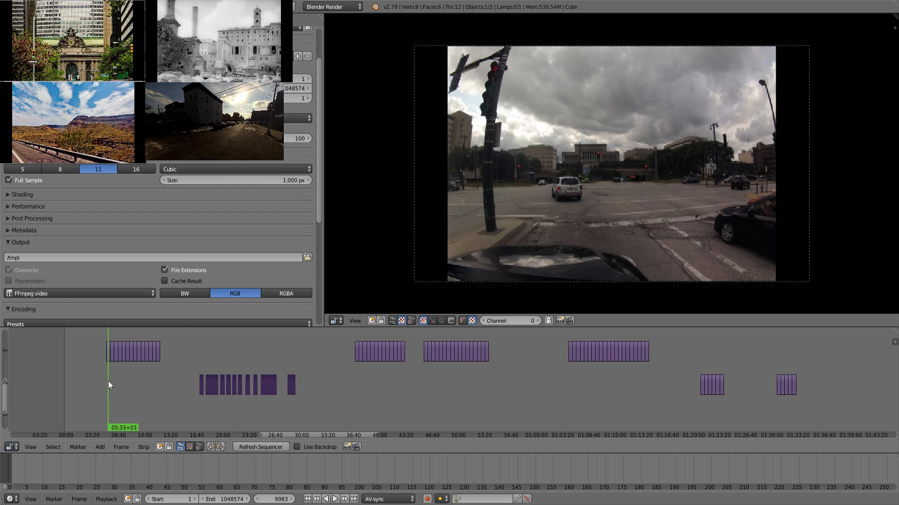
key(BackSpace)
key(BackSpace)
key(BackSpace)
key(BackSpace)
key(BackSpace)
key(BackSpace)
key(BackSpace)
key(BackSpace)
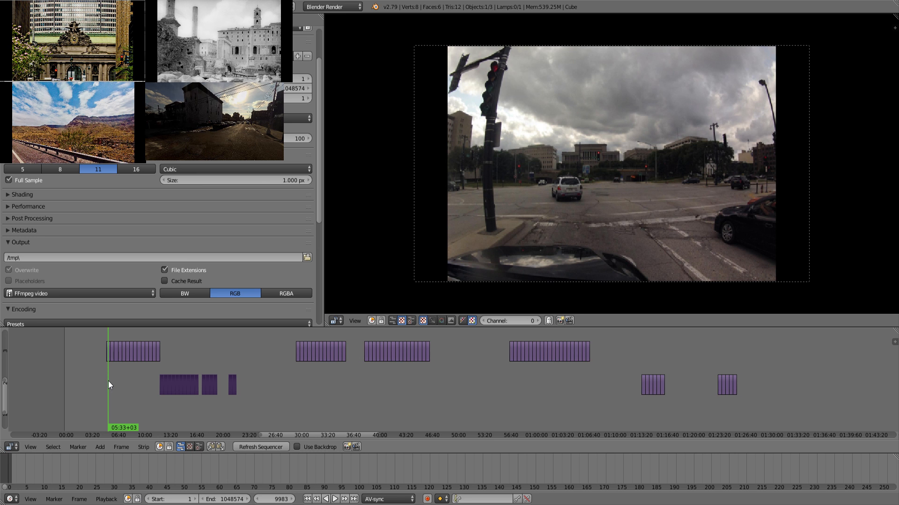
scroll(346, 356, up, 2)
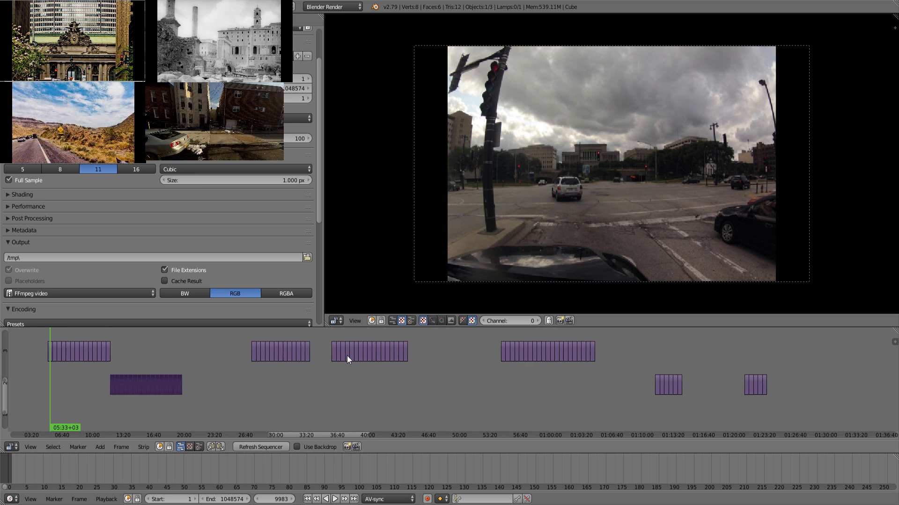
- Shift the last two channel 3 groups and the two channel 2 groups after them later, starting at about 01:01:30
scroll(351, 364, down, 3)
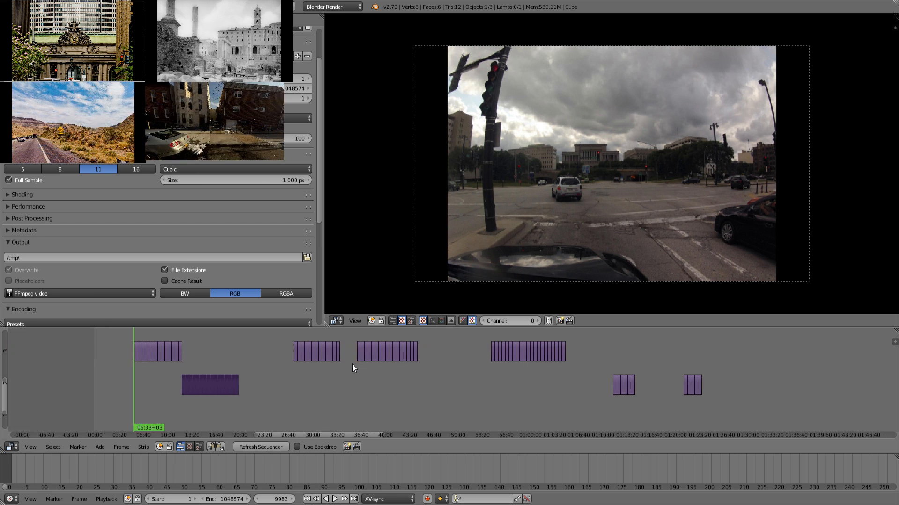
right_click(697, 389)
drag(683, 393, 348, 339)
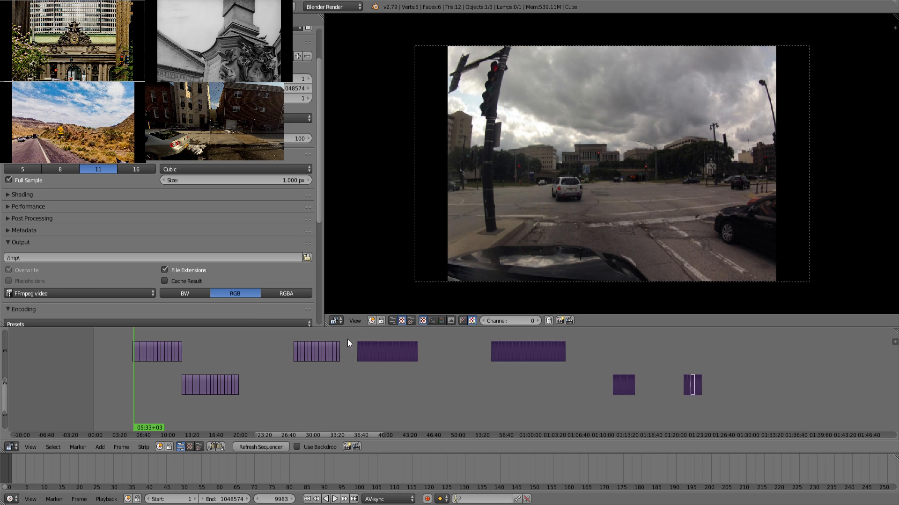
key(g)
click(532, 344)
- Review the footage of the channel 3 group between about 27:30 and 33:48
scroll(356, 385, up, 6)
middle_drag(263, 381, 316, 386)
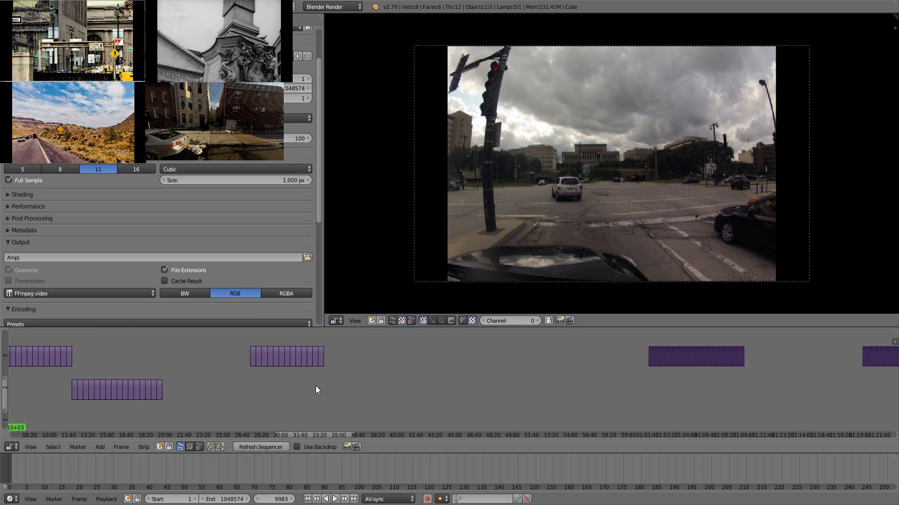
scroll(259, 387, up, 5)
click(160, 385)
middle_drag(151, 384, 250, 393)
scroll(249, 394, up, 4)
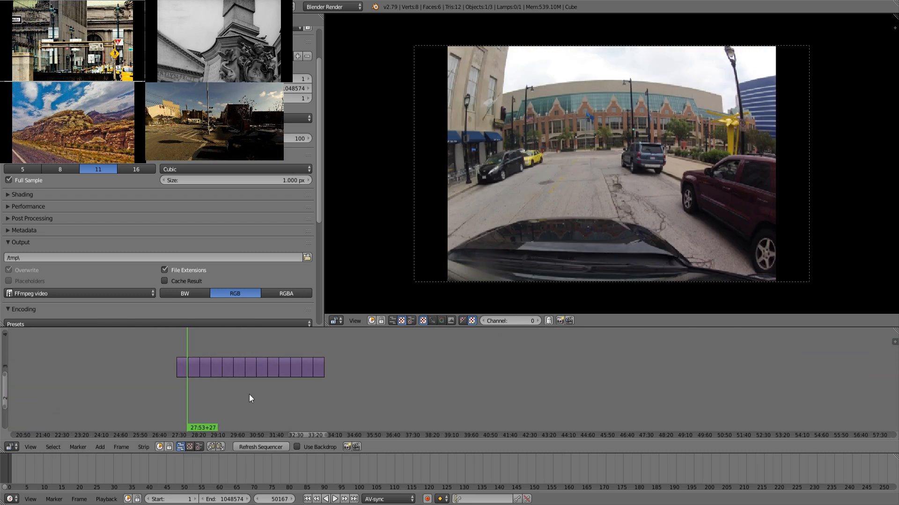
drag(195, 395, 243, 402)
drag(184, 389, 326, 407)
scroll(370, 395, down, 4)
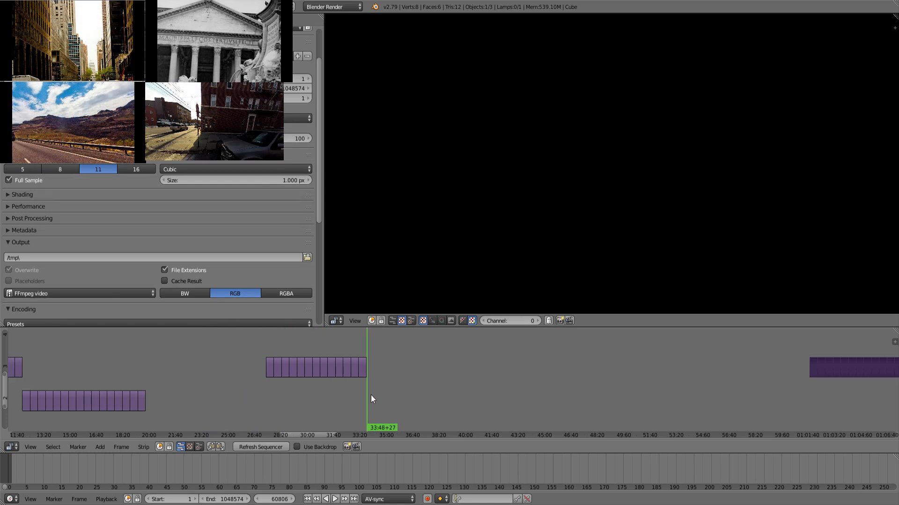
- Preview the channel 3 group starting at about 01:01:30 and delete its tenth strip, at about 01:06:10
scroll(424, 397, down, 2)
drag(604, 401, 671, 399)
middle_drag(671, 400, 459, 382)
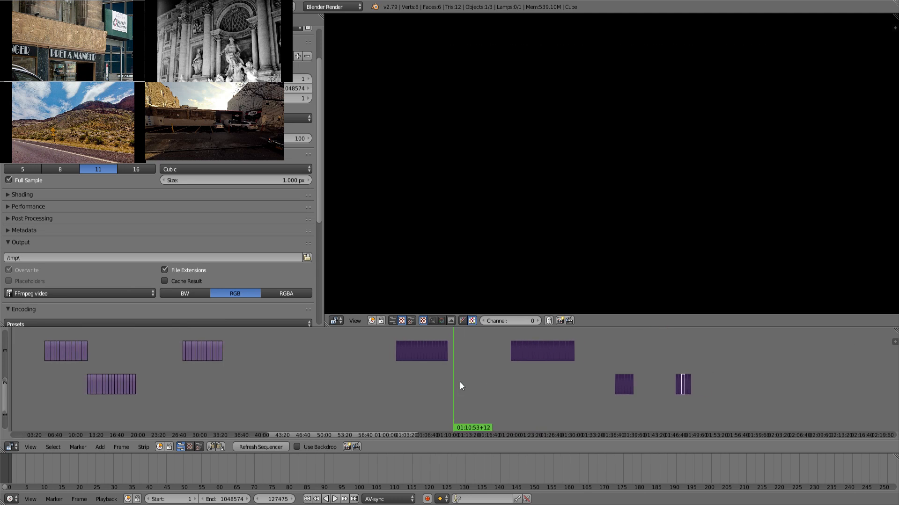
drag(528, 387, 226, 387)
scroll(400, 393, up, 5)
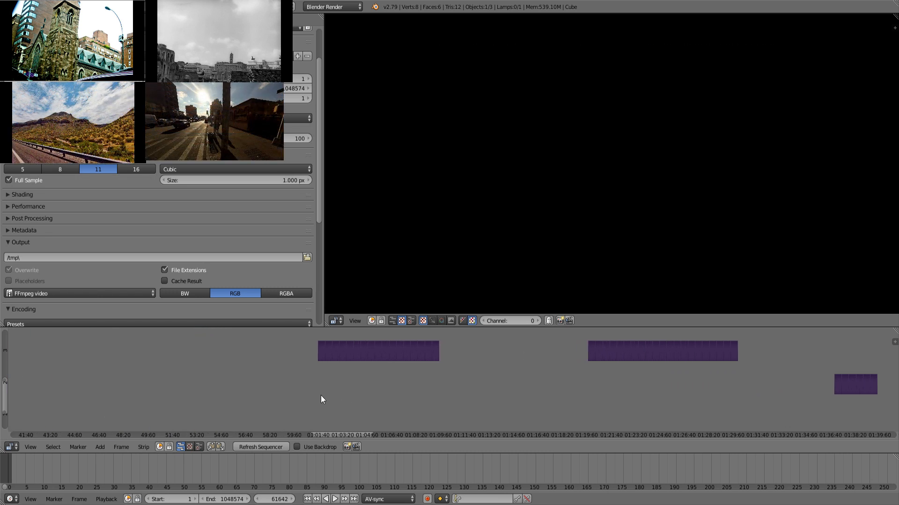
drag(321, 396, 404, 397)
scroll(384, 392, up, 3)
drag(178, 391, 331, 389)
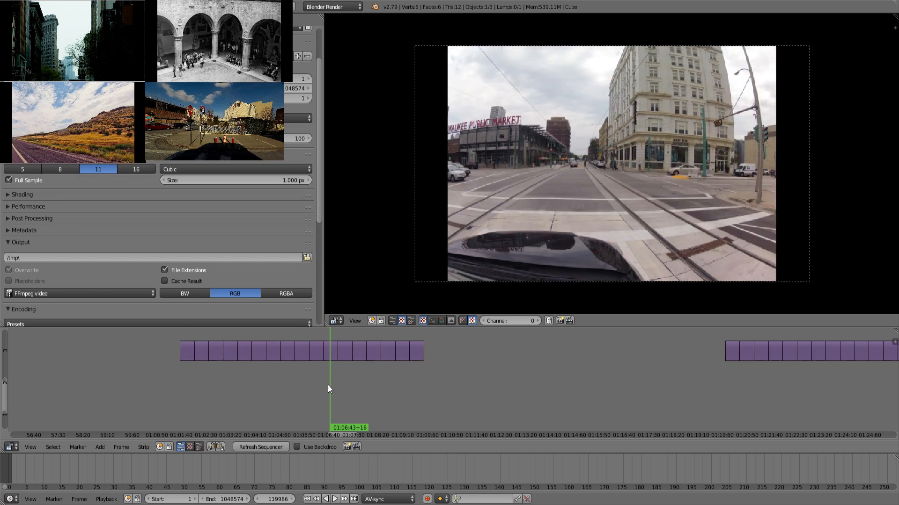
right_click(328, 349)
drag(319, 358, 314, 377)
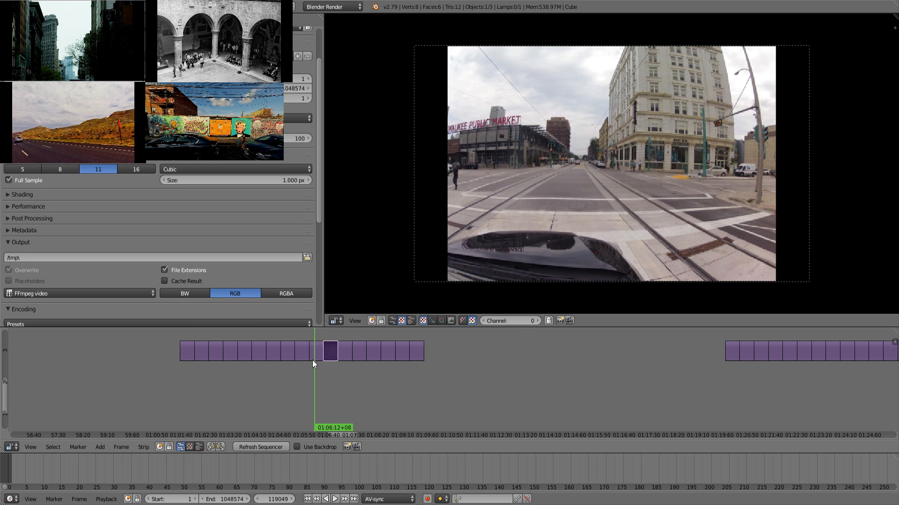
key(x)
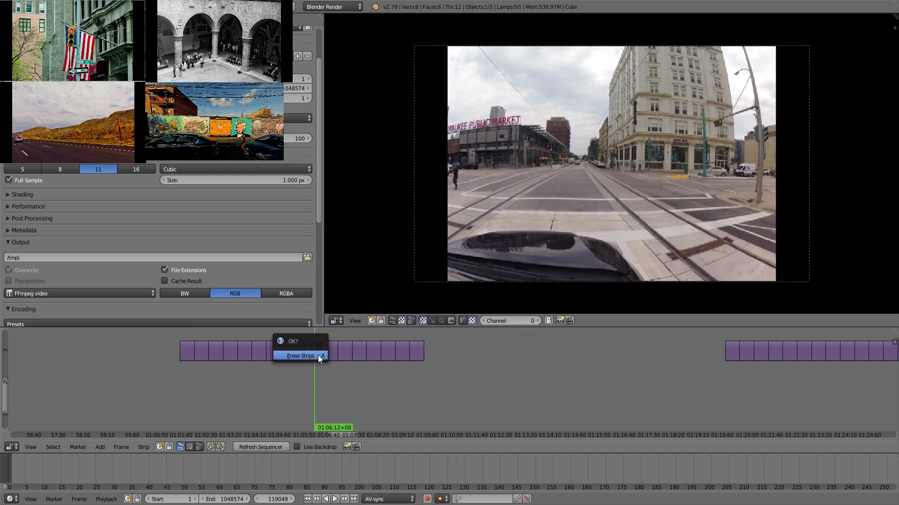
click(318, 356)
- Preview the rest of the same group and delete its last two strips, from about 01:09:00 onward
drag(298, 374, 399, 385)
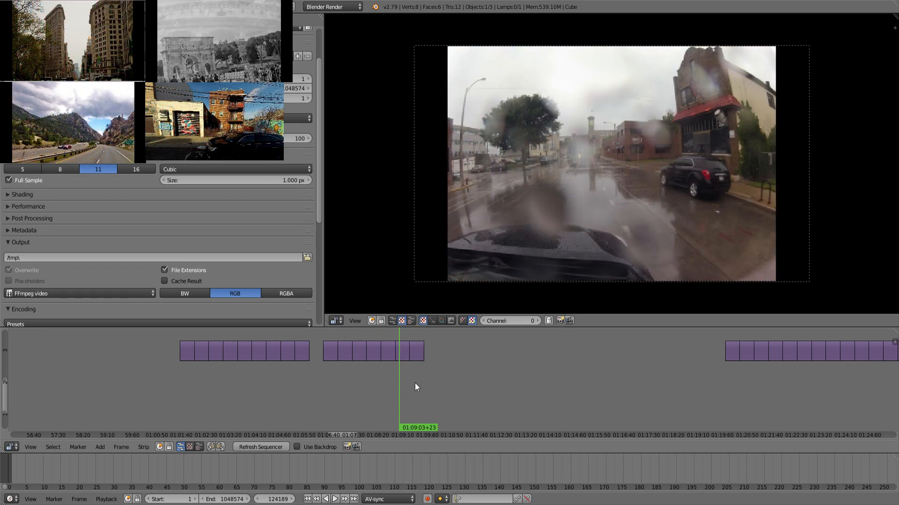
right_click(405, 356)
key(x)
click(410, 352)
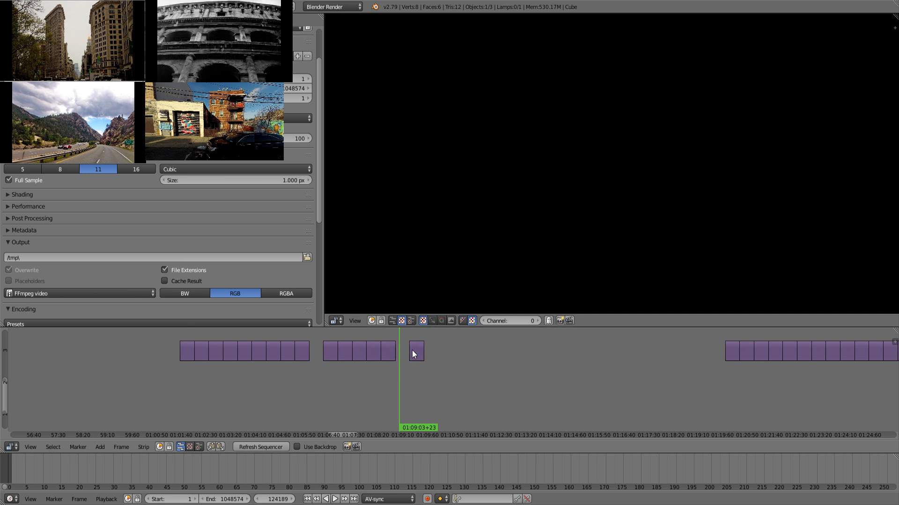
click(419, 384)
middle_drag(612, 395, 324, 418)
right_click(359, 361)
key(x)
click(359, 361)
- Preview the channel 3 group starting at about 01:20:00 and move its fourth strip past the group's end to about 01:31:20
click(326, 405)
key(alt+a)
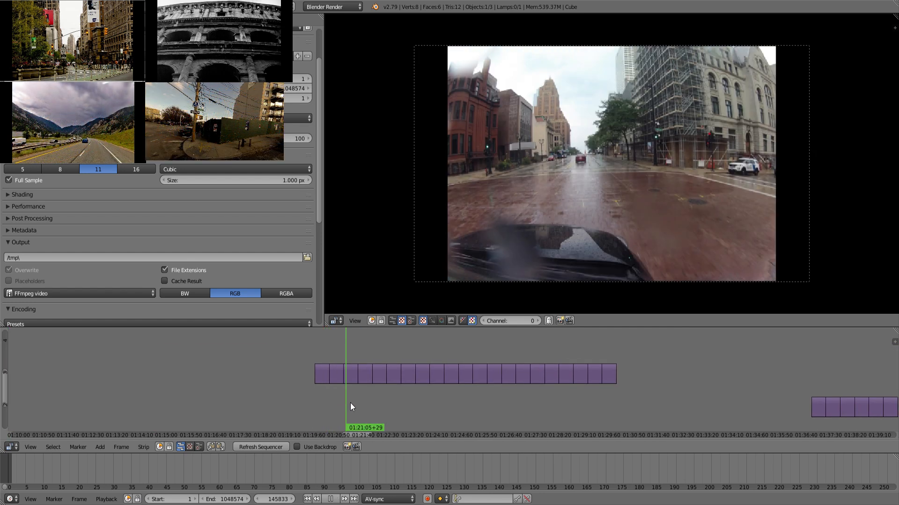
mouse_move(368, 404)
mouse_down()
mouse_move(610, 422)
mouse_move(356, 408)
mouse_move(363, 408)
mouse_up()
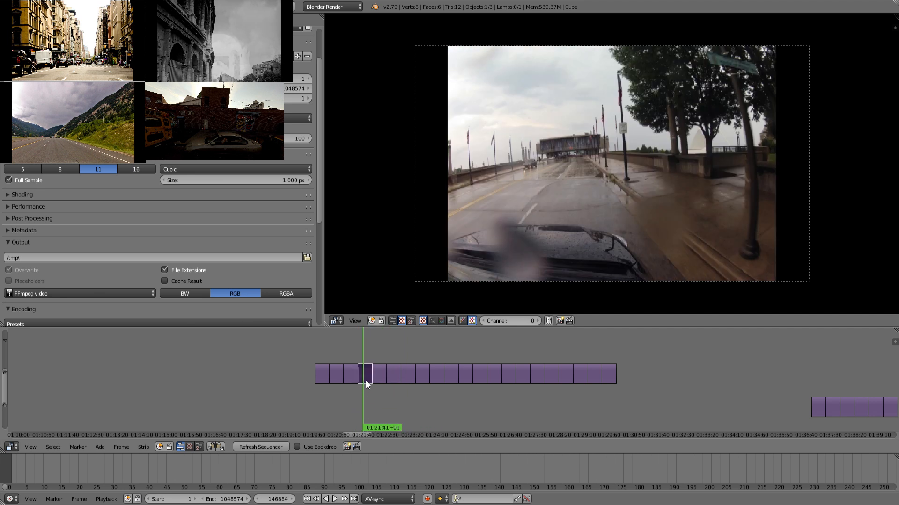
right_drag(366, 381, 659, 376)
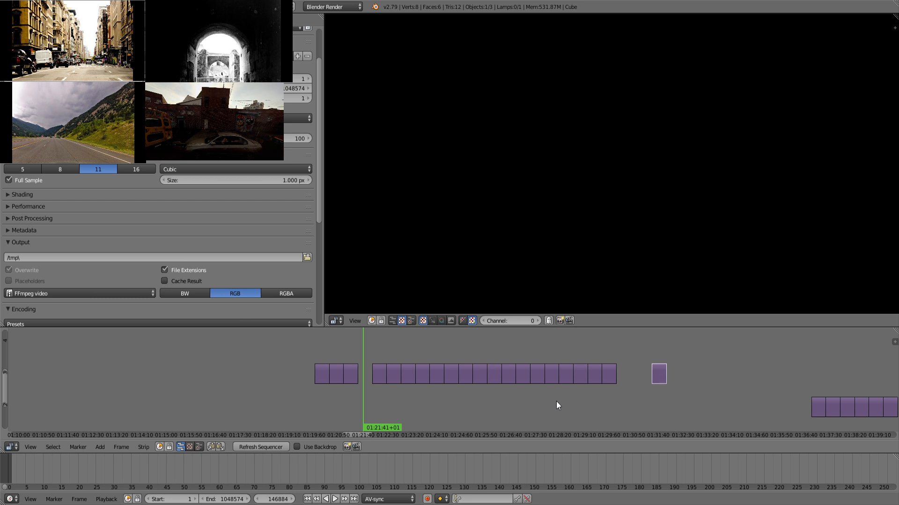
- Shift all but the last four strips of that group to an earlier start at about 01:17:15
key(b)
drag(553, 404, 300, 345)
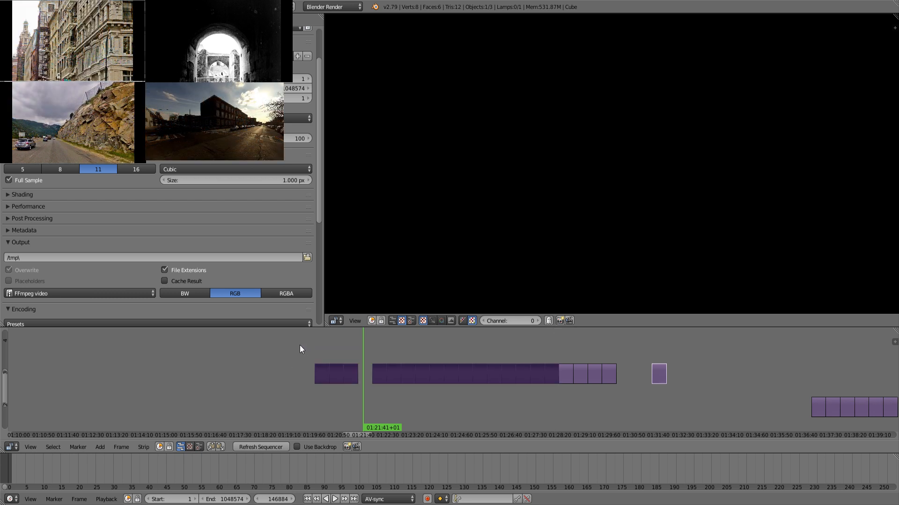
key(g)
click(175, 345)
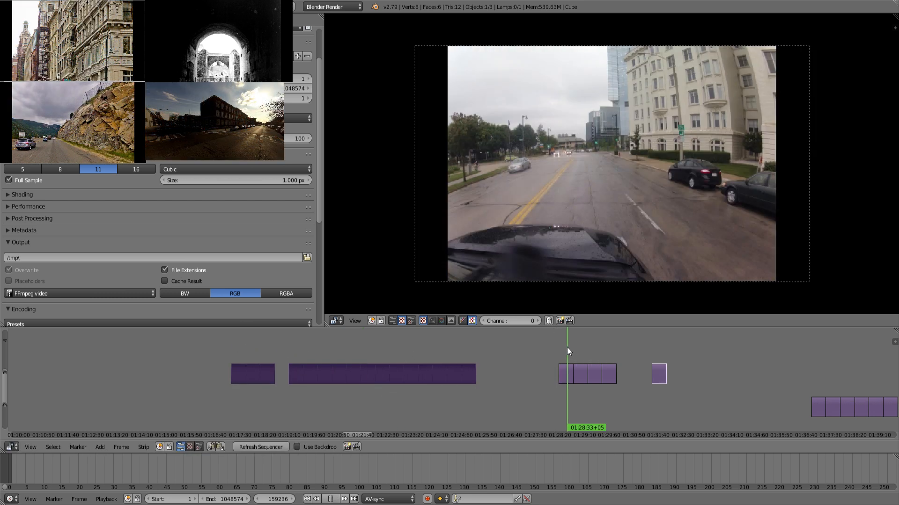
- Preview the four strips left from about 01:28:15 and move the first two to an earlier start at about 01:26:30
drag(566, 348, 597, 348)
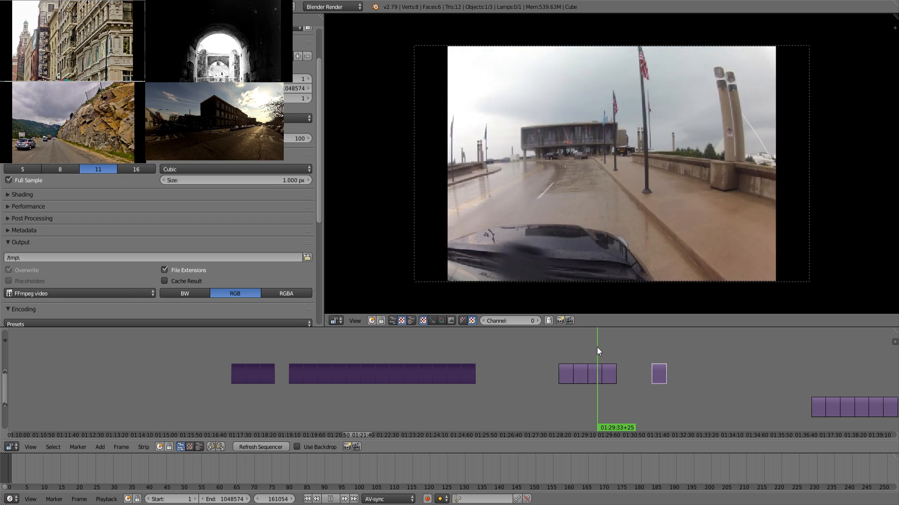
right_click(580, 380)
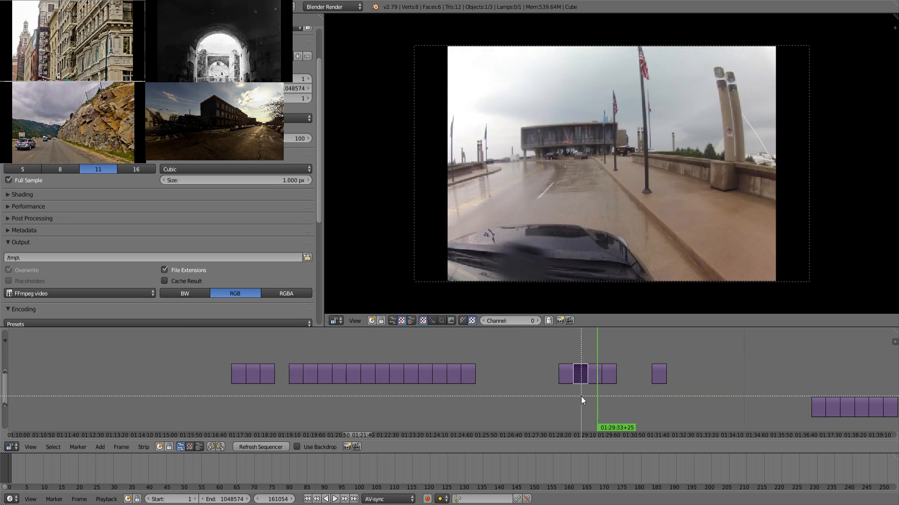
drag(580, 397, 544, 350)
key(g)
click(492, 353)
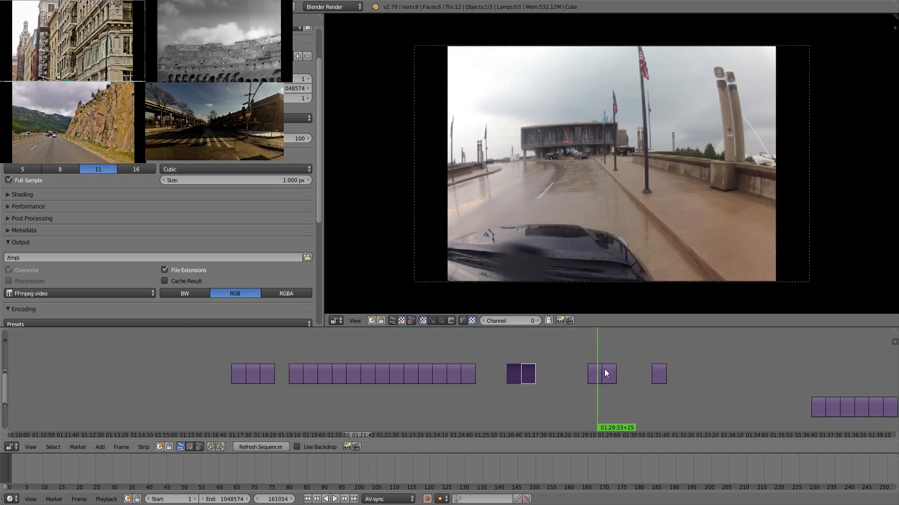
- Move the last channel 3 strip ahead of the pair at about 01:29:00, and shift all three earlier, starting at about 01:12:05
right_click(657, 379)
key(g)
click(559, 378)
drag(558, 398, 557, 358)
key(b)
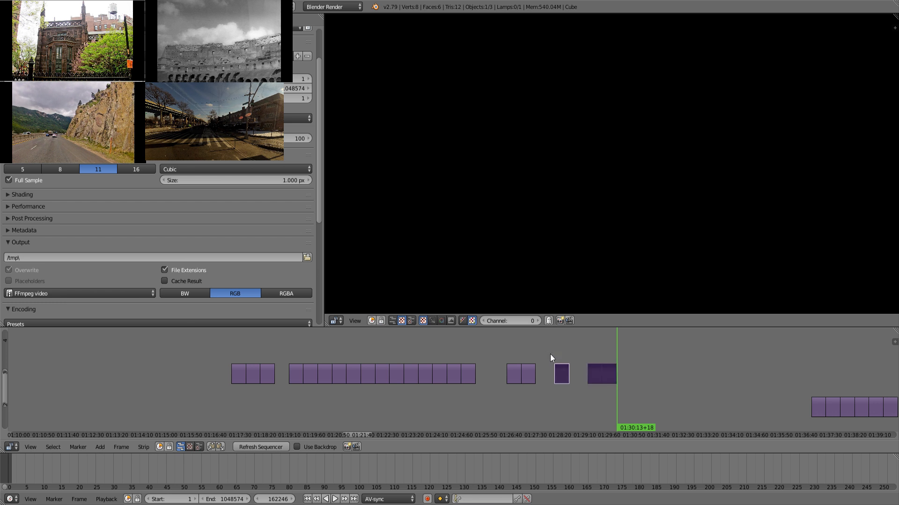
key(g)
click(69, 360)
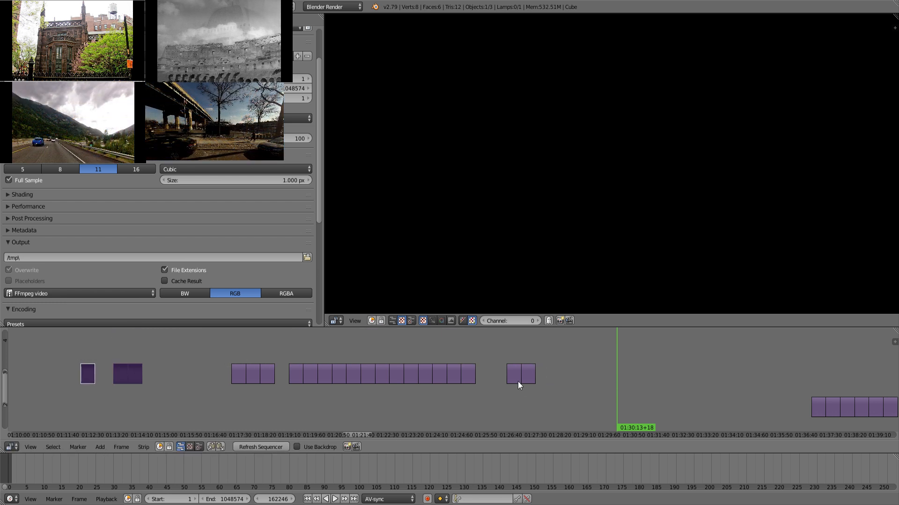
- Preview the two-strip pair at about 01:26:30 and move it to an earlier start at about 01:14:20
click(446, 351)
key(alt+a)
drag(470, 343, 532, 359)
key(alt+a)
key(a)
key(b)
drag(550, 399, 449, 369)
key(g)
click(141, 349)
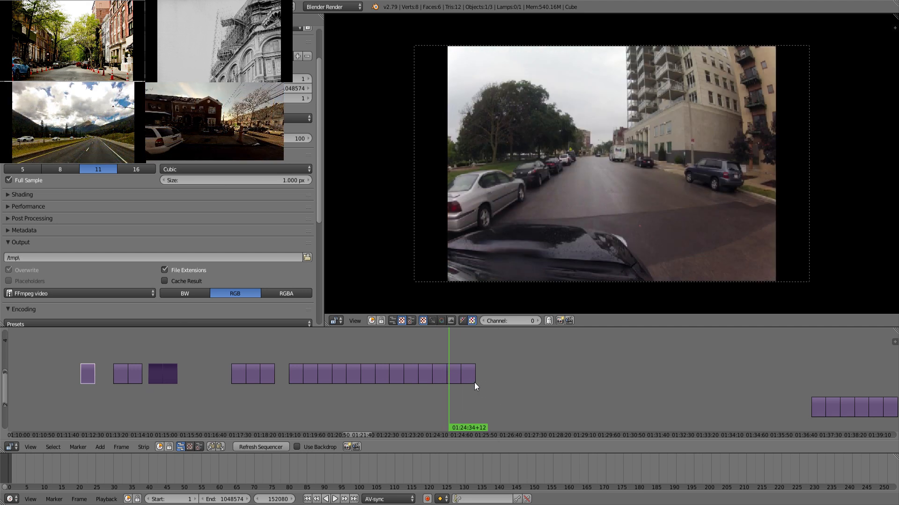
- Move the last two strips of the long channel 3 group to an earlier start at about 01:15:40
right_click(469, 381)
key(b)
drag(498, 387, 455, 365)
key(g)
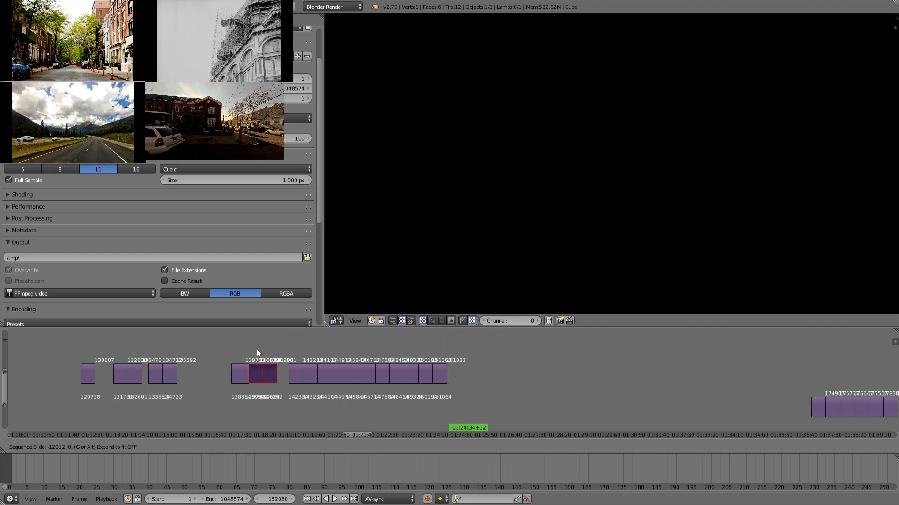
click(196, 366)
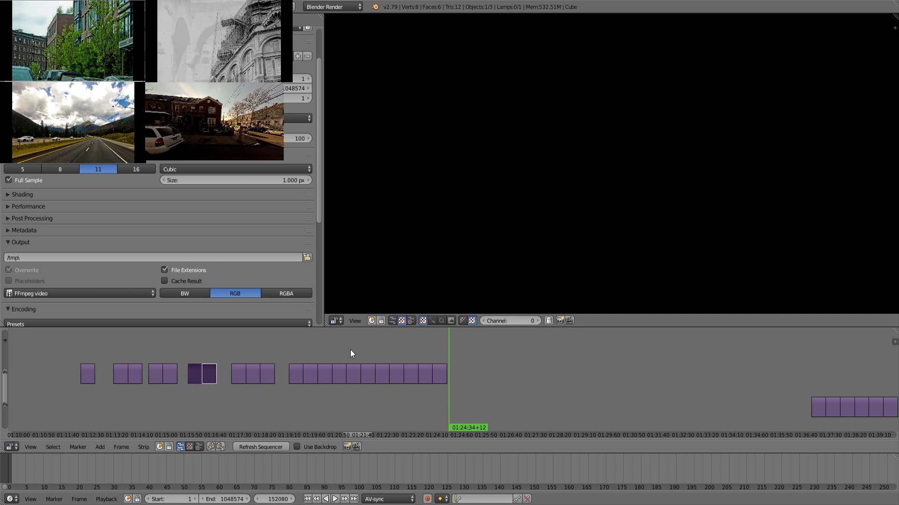
- Preview the long group, and move the three-strip group at about 01:17:15 past its end to about 01:24:50
drag(241, 351, 441, 357)
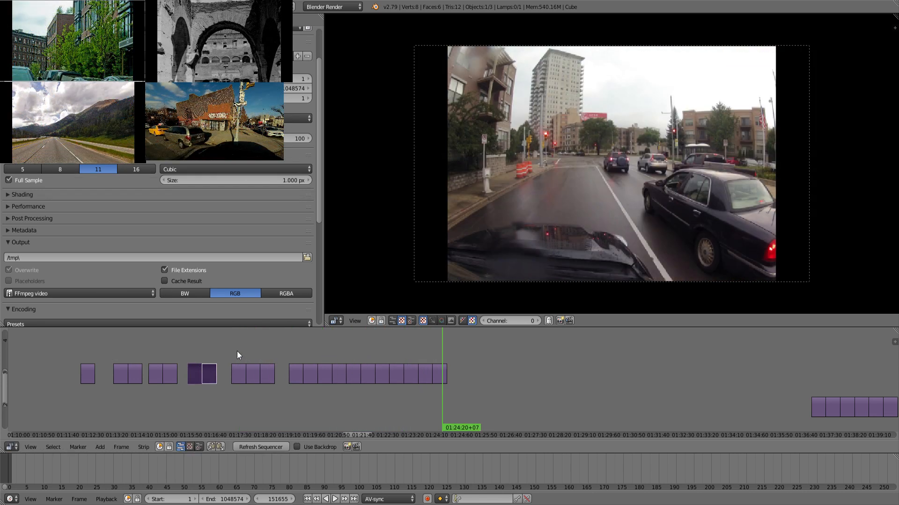
drag(237, 356, 284, 352)
key(b)
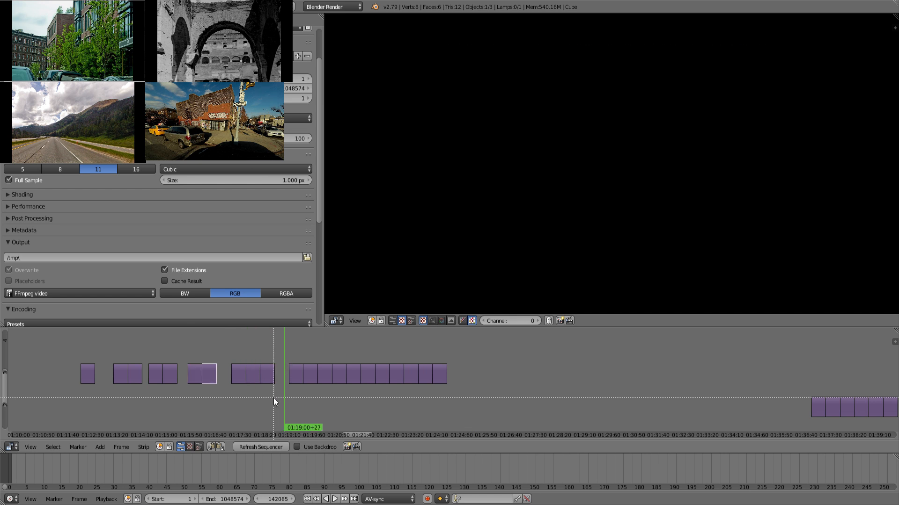
drag(273, 398, 231, 357)
key(g)
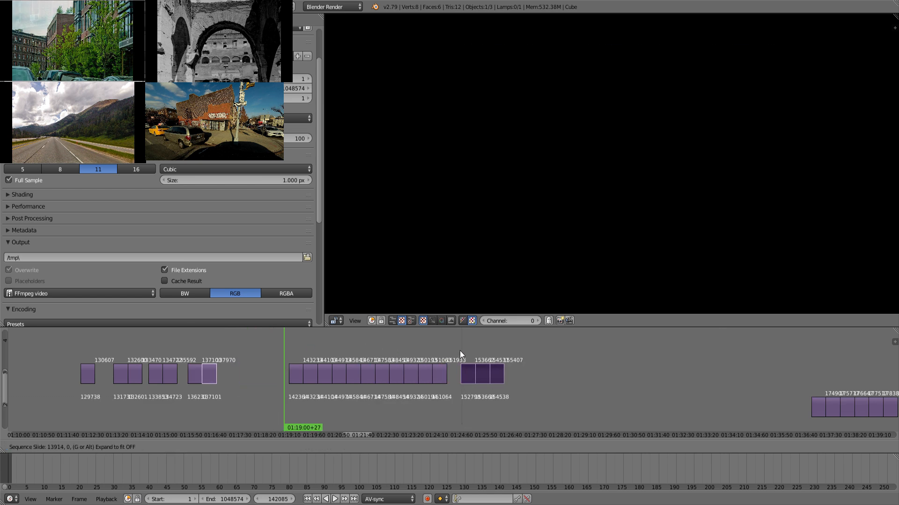
click(460, 351)
- Preview the long channel 3 group and the two channel 2 groups starting at about 01:37:00 and 01:46:00
key(alt+a)
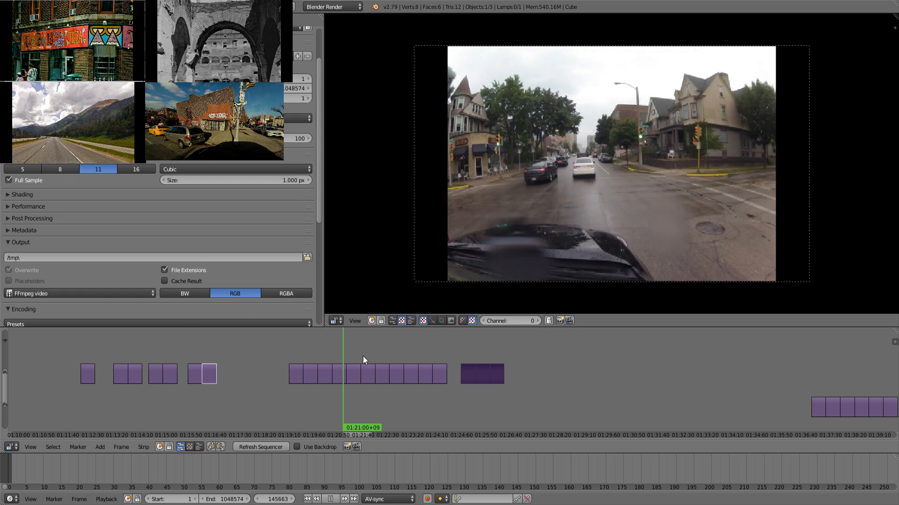
drag(363, 355, 520, 359)
middle_drag(520, 360, 206, 334)
ctrl+middle_drag(577, 375, 490, 366)
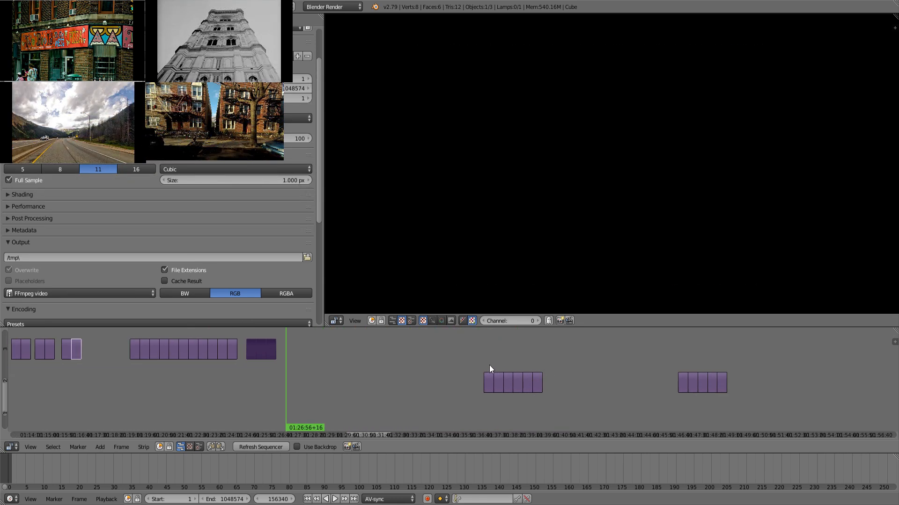
drag(490, 365, 742, 359)
ctrl+middle_drag(743, 360, 625, 380)
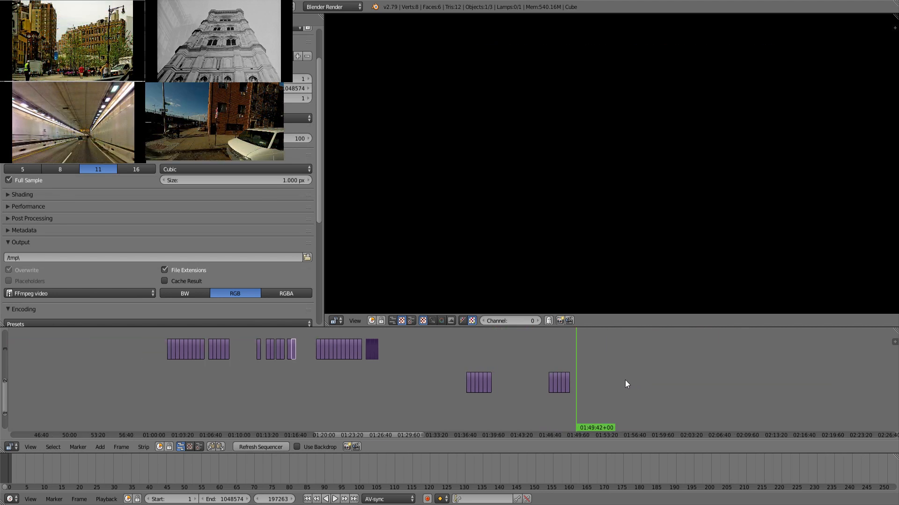
click(470, 358)
key(alt+a)
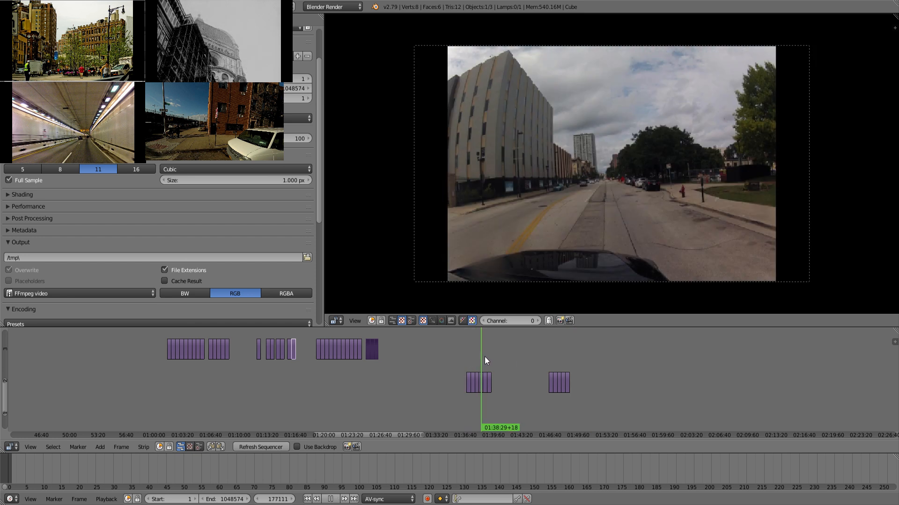
drag(484, 357, 561, 360)
- Preview the channel 2 group around 01:47:50 more closely and delete its last two strips
scroll(570, 357, up, 6)
middle_drag(641, 357, 511, 360)
scroll(511, 361, up, 5)
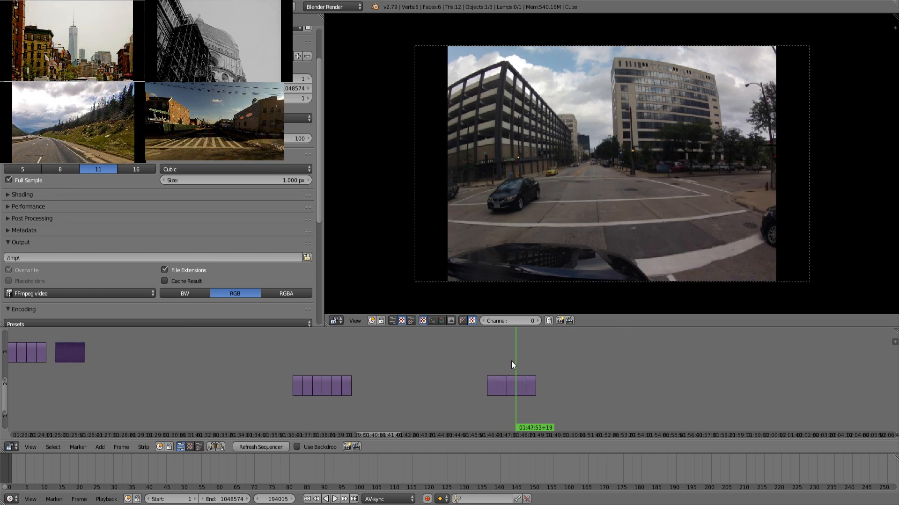
scroll(511, 362, up, 3)
drag(522, 359, 540, 370)
right_click(550, 390)
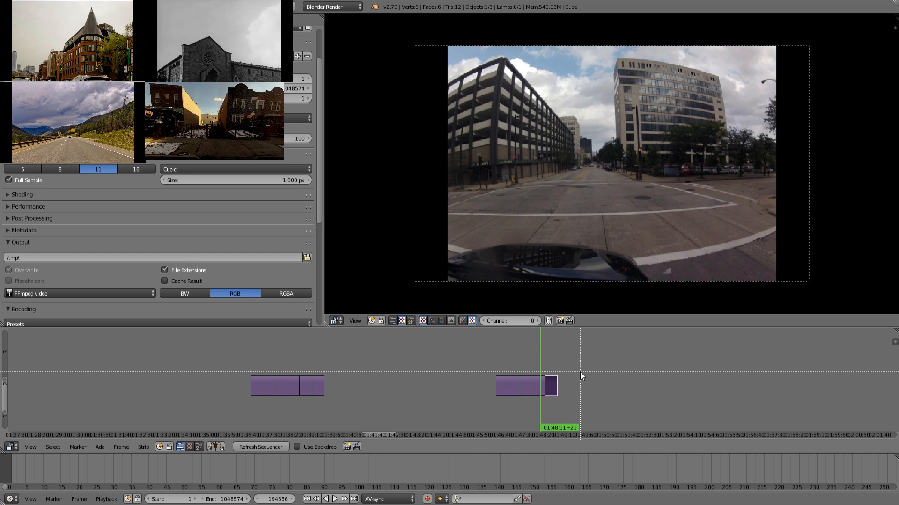
key(x)
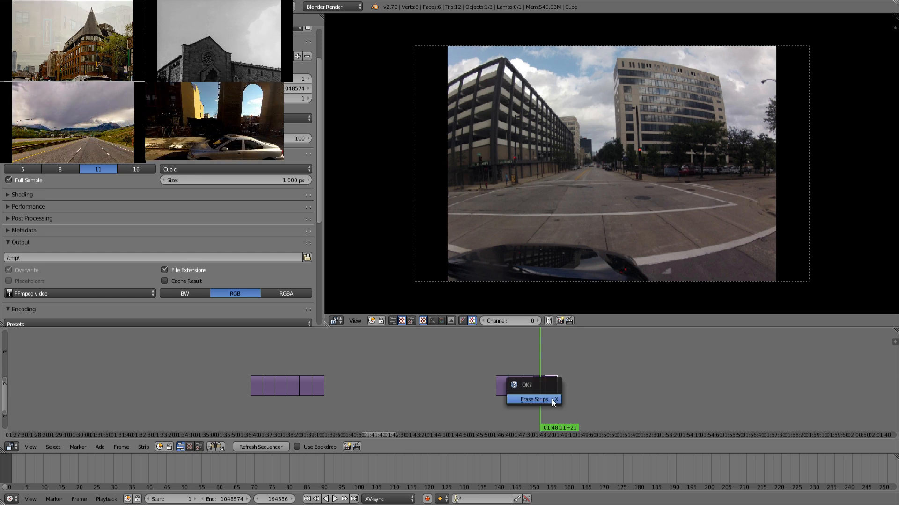
click(549, 400)
- Preview the strip groups on channels 2 and 3 across the whole timeline, up to about 01:48:40
scroll(549, 399, down, 10)
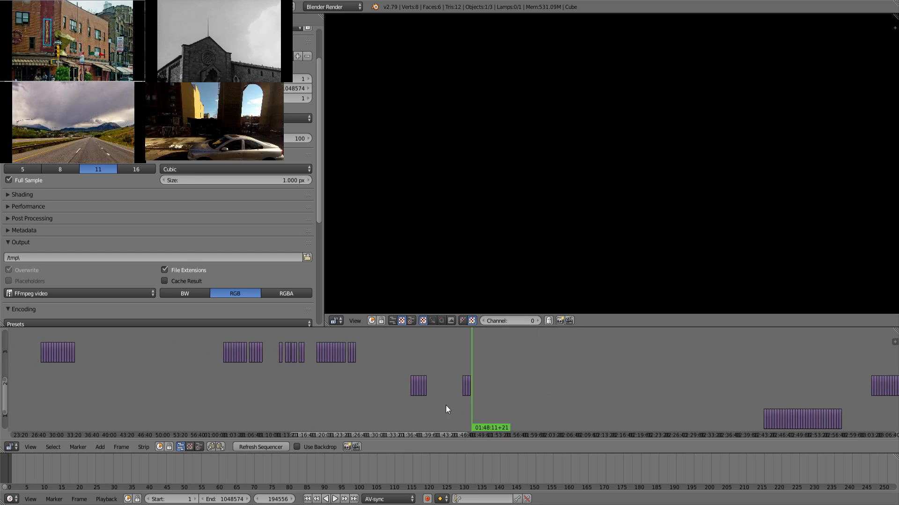
middle_drag(564, 388, 707, 400)
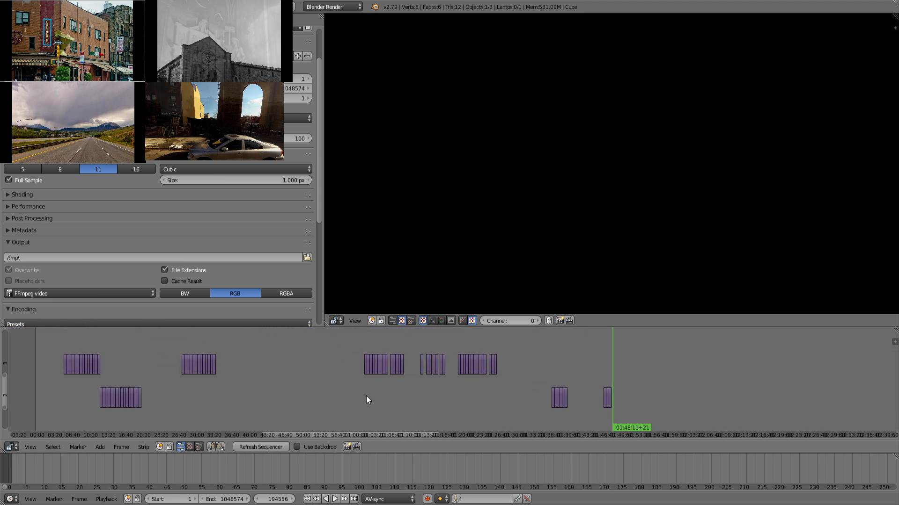
drag(366, 397, 616, 400)
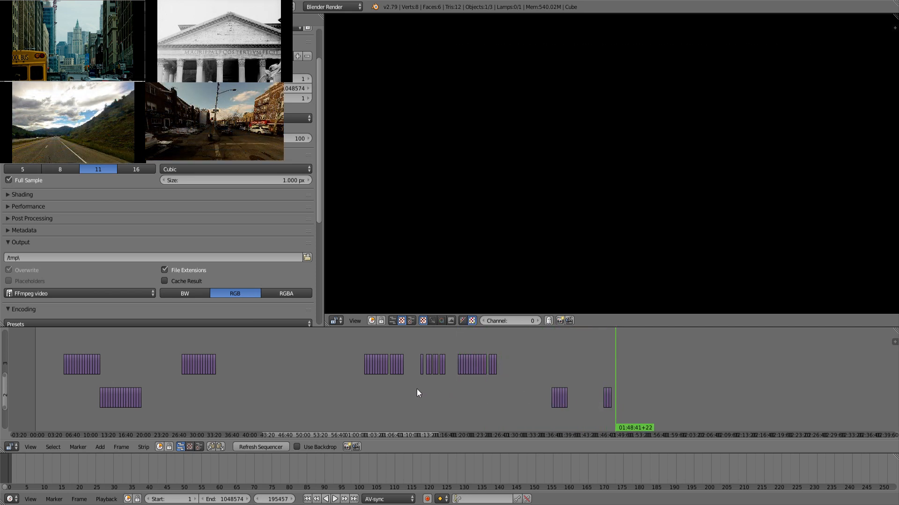
drag(190, 389, 215, 388)
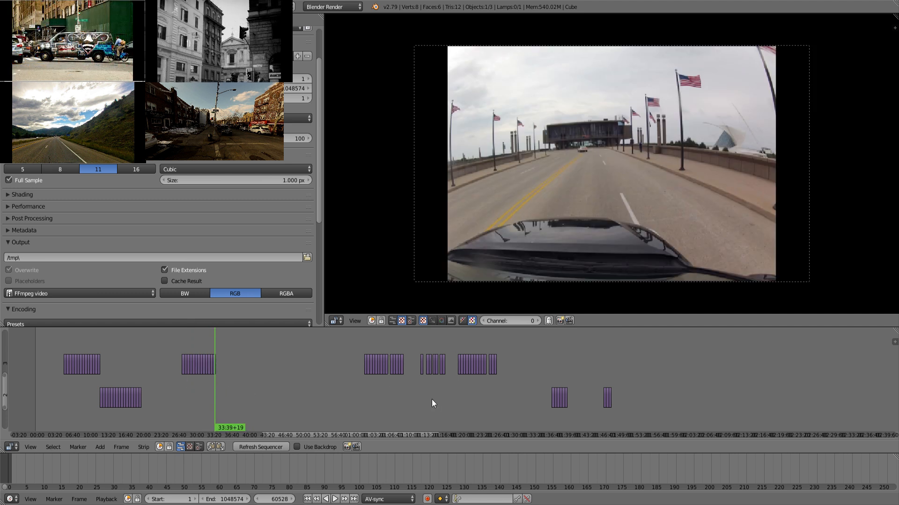
click(422, 398)
drag(422, 396, 418, 397)
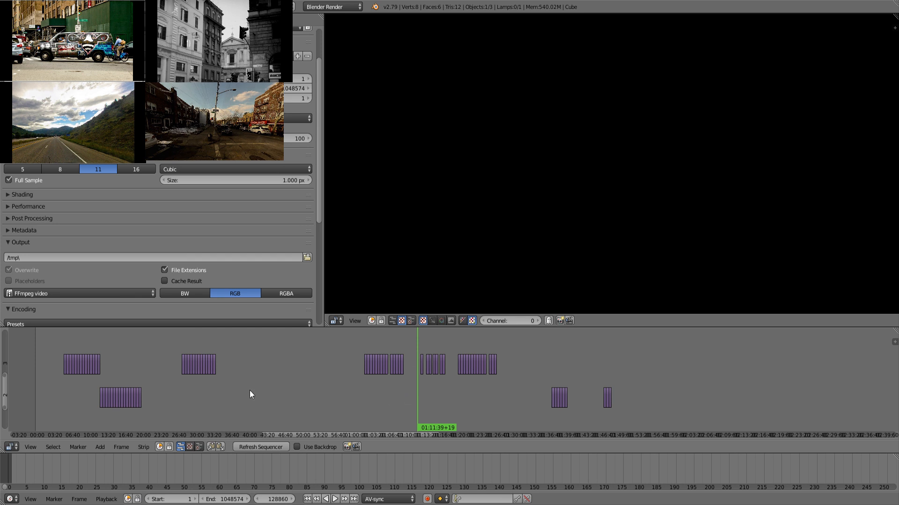
drag(73, 393, 145, 387)
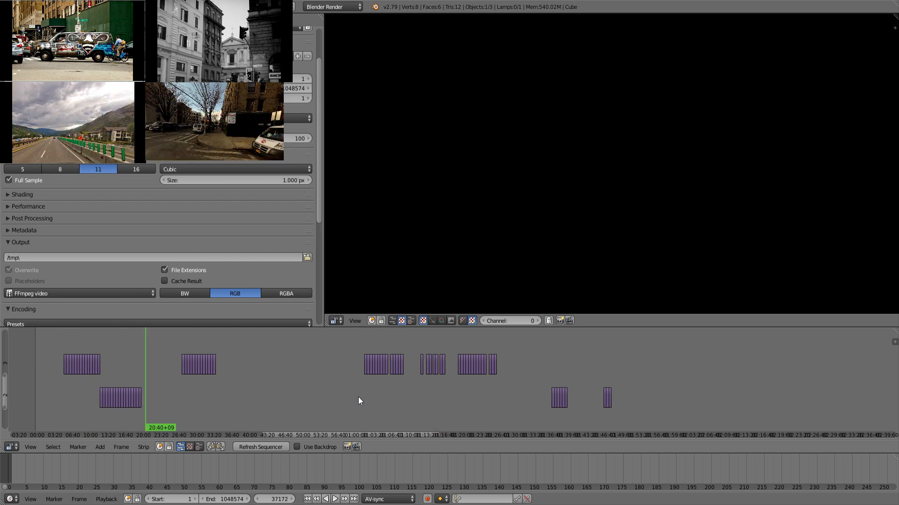
drag(359, 396, 383, 393)
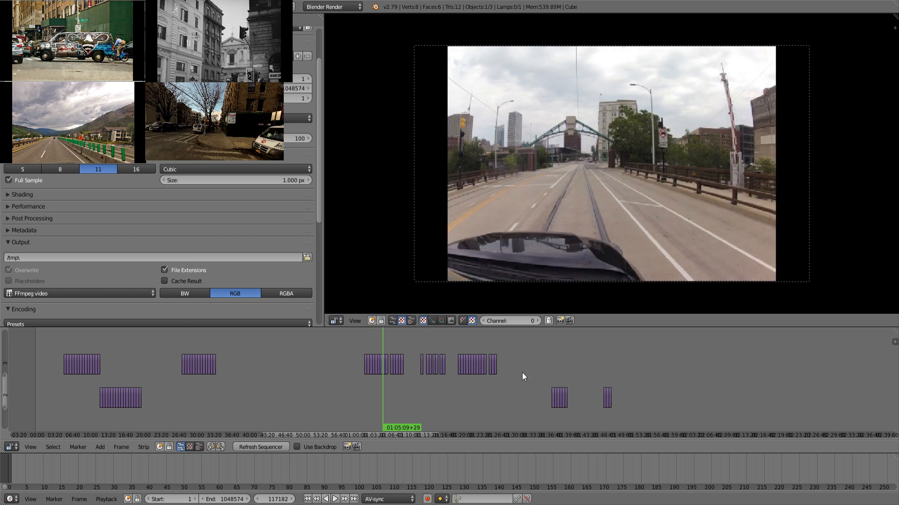
- Move the two neighbouring channel 3 groups at about 01:02:00 to 01:09:00 down to channel 2
key(b)
drag(335, 356, 401, 384)
key(g)
click(395, 411)
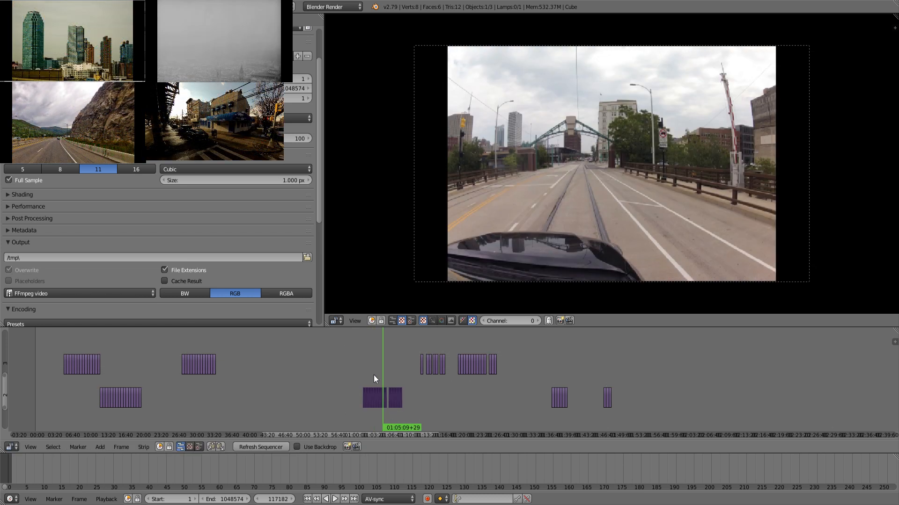
- Place the current frame at about 01:02:37 and remove the successive gaps between the strip groups that follow
click(369, 369)
key(BackSpace)
key(BackSpace)
key(BackSpace)
key(BackSpace)
key(BackSpace)
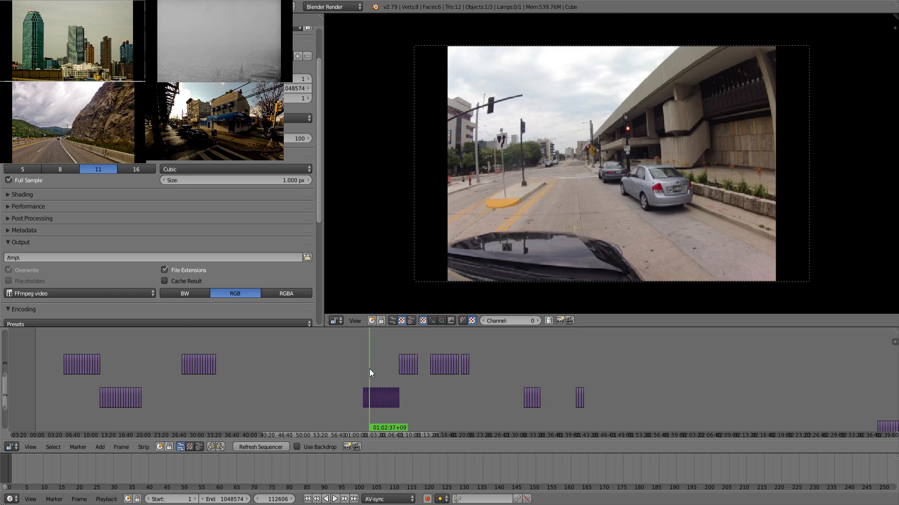
key(BackSpace)
key(BackSpace)
key(BackSpace)
key(BackSpace)
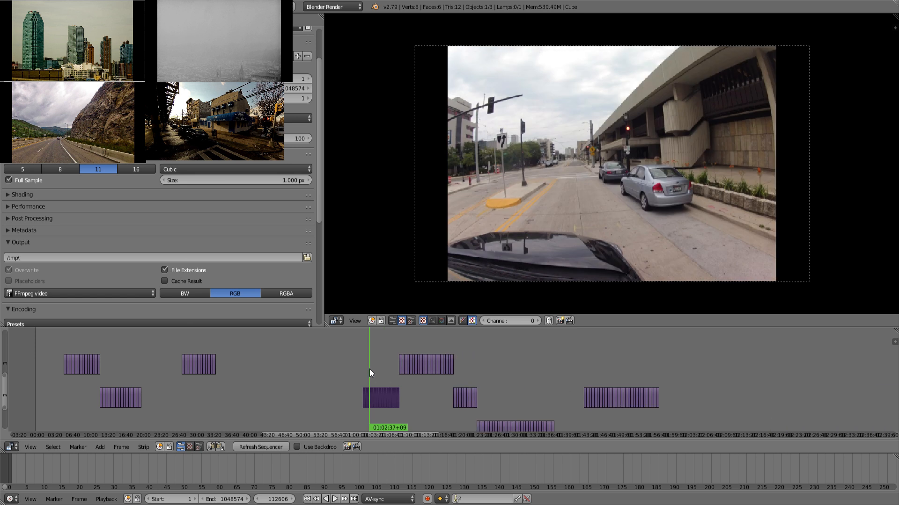
- Select the long channel 1 group and the last channel 2 group, and move both so the channel 1 group starts at about 02:20:00
middle_drag(487, 362, 242, 325)
key(a)
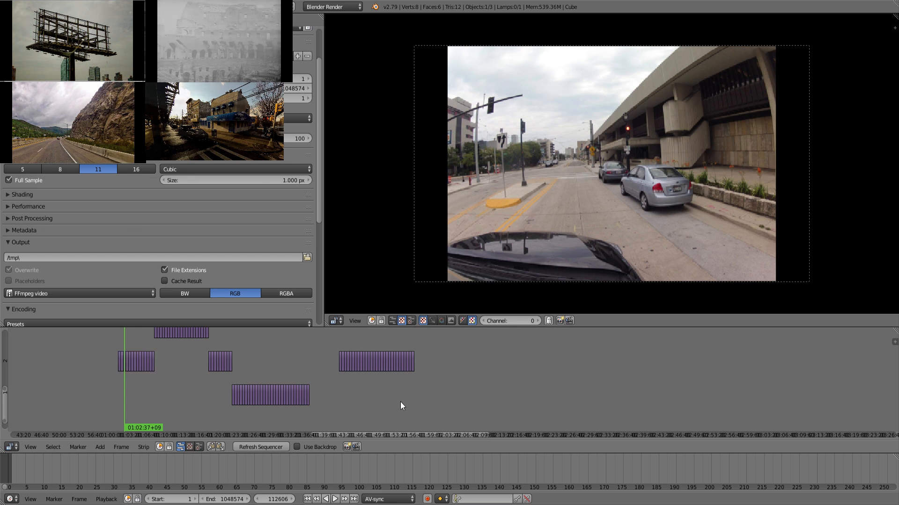
key(b)
drag(209, 407, 356, 396)
key(b)
drag(328, 358, 422, 370)
key(g)
click(638, 378)
- Move the last channel 2 group farther along the timeline on its own, to about 03:31:00
middle_drag(571, 376, 426, 372)
key(a)
key(b)
drag(591, 380, 483, 341)
key(g)
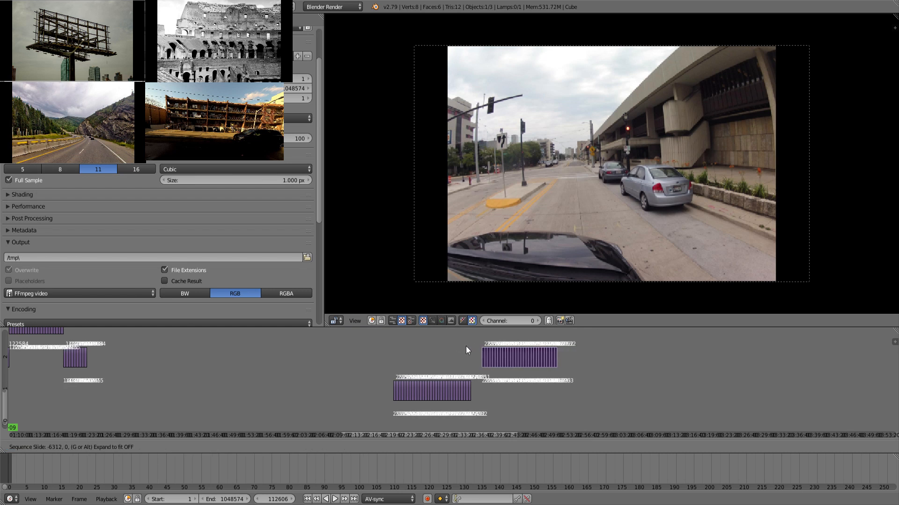
click(760, 335)
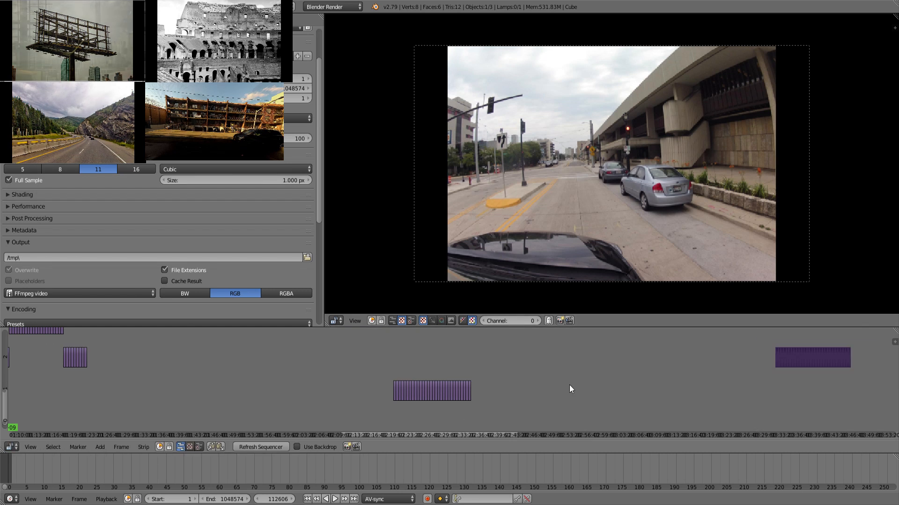
- Preview the start of the long channel 1 group and move its first five strips to channel 2 at about 02:19:10
scroll(444, 378, up, 5)
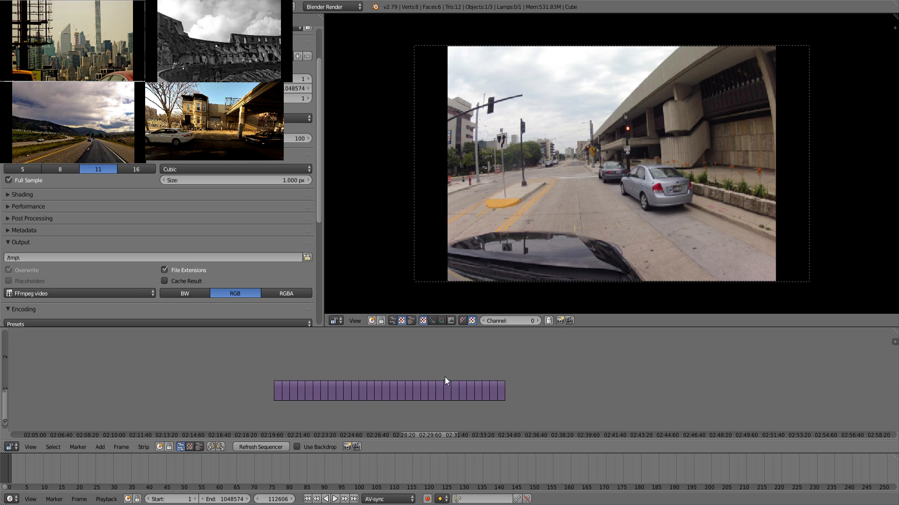
scroll(403, 380, up, 3)
scroll(374, 382, down, 6)
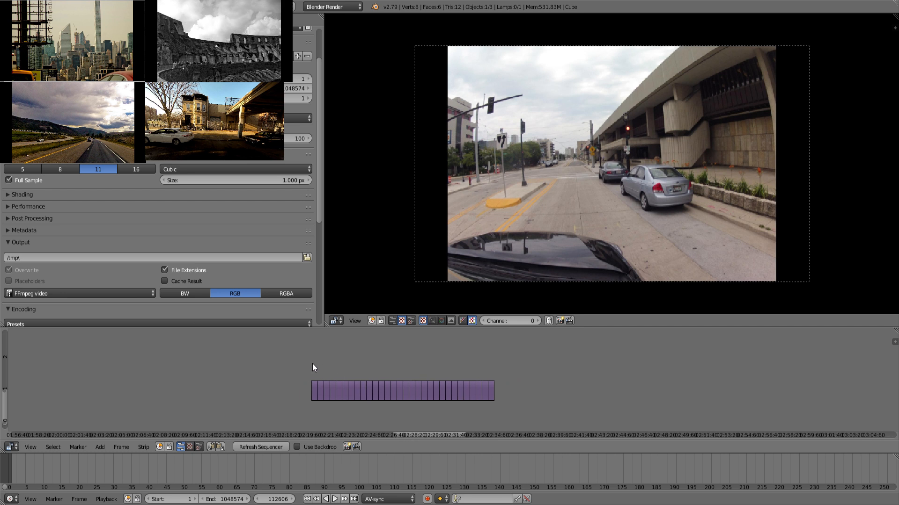
drag(312, 364, 338, 372)
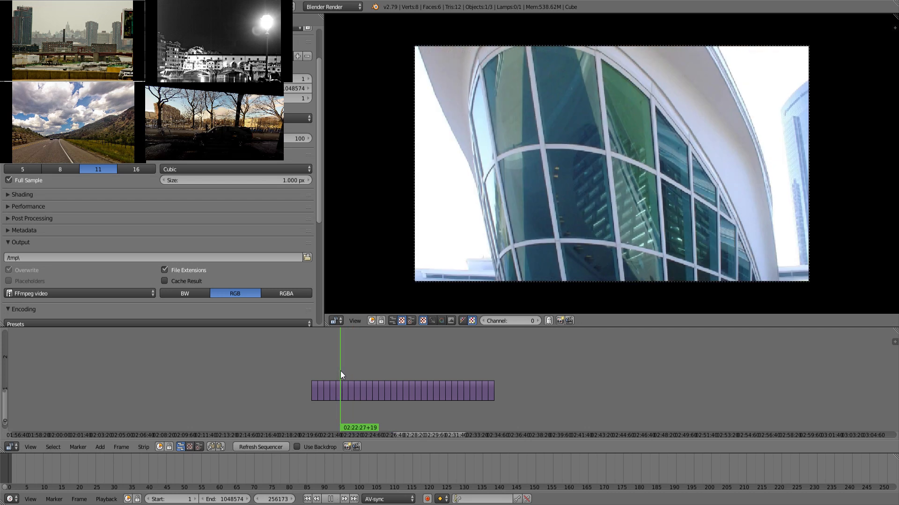
key(alt+a)
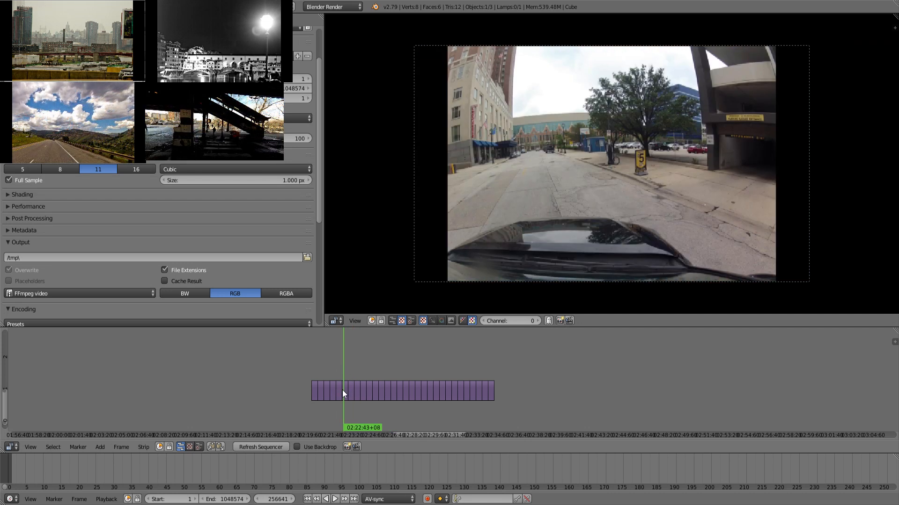
scroll(342, 390, up, 2)
click(247, 375)
key(alt+a)
drag(247, 373, 244, 403)
key(b)
key(g)
click(218, 374)
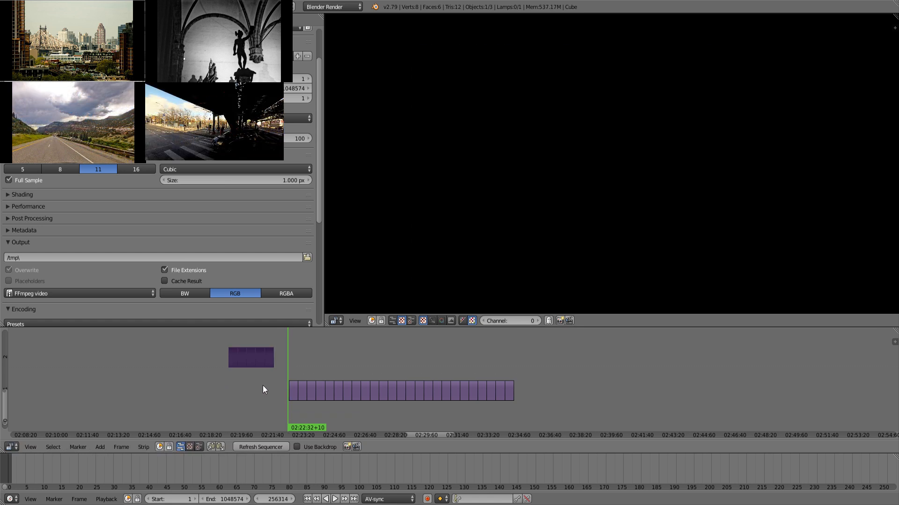
- Preview the long channel 1 group and move its second to fourth strips to channel 2, starting at about 02:16:30
key(alt+a)
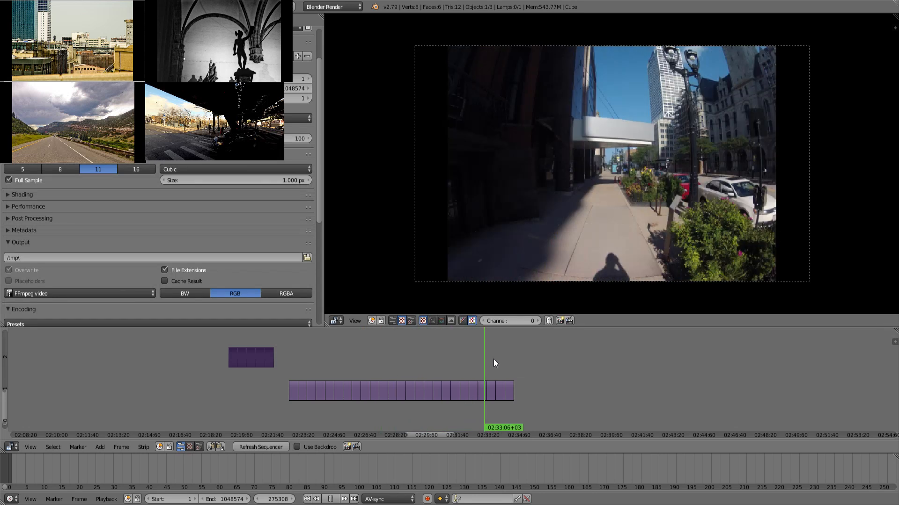
drag(509, 355, 322, 408)
right_click(304, 396)
right_click(319, 387)
key(b)
right_click(300, 393)
right_click(301, 391)
key(b)
key(g)
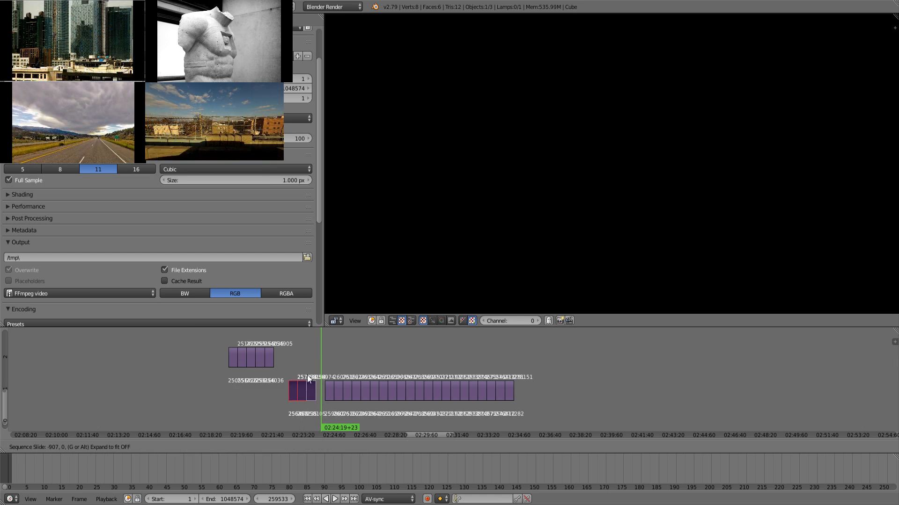
click(196, 388)
drag(325, 365, 487, 365)
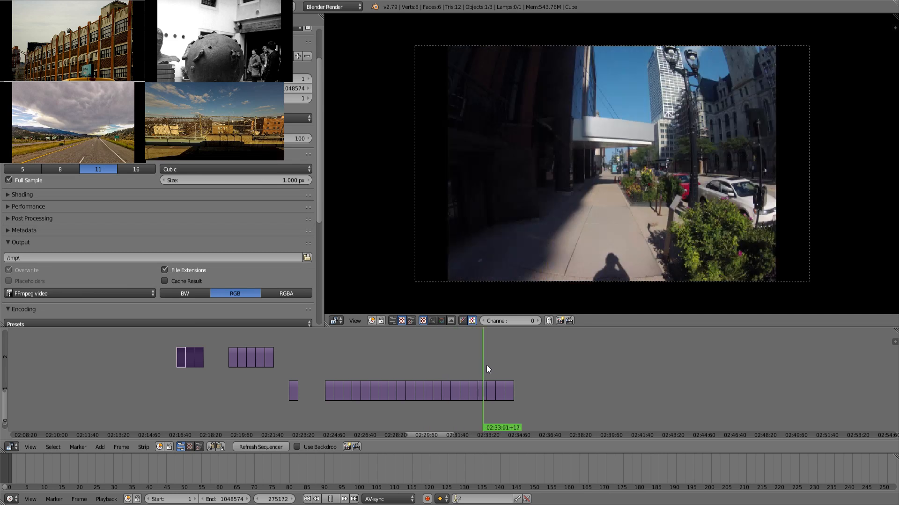
click(178, 392)
drag(187, 389, 315, 365)
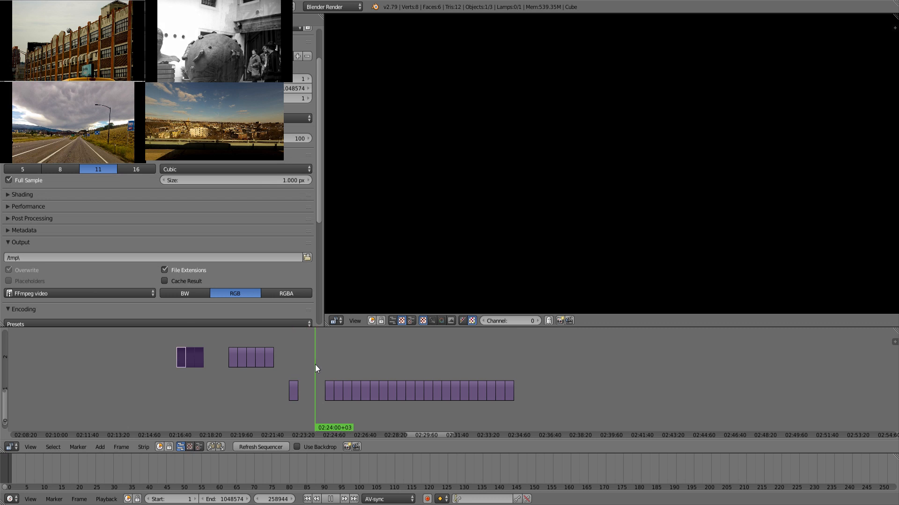
right_click(291, 396)
key(g)
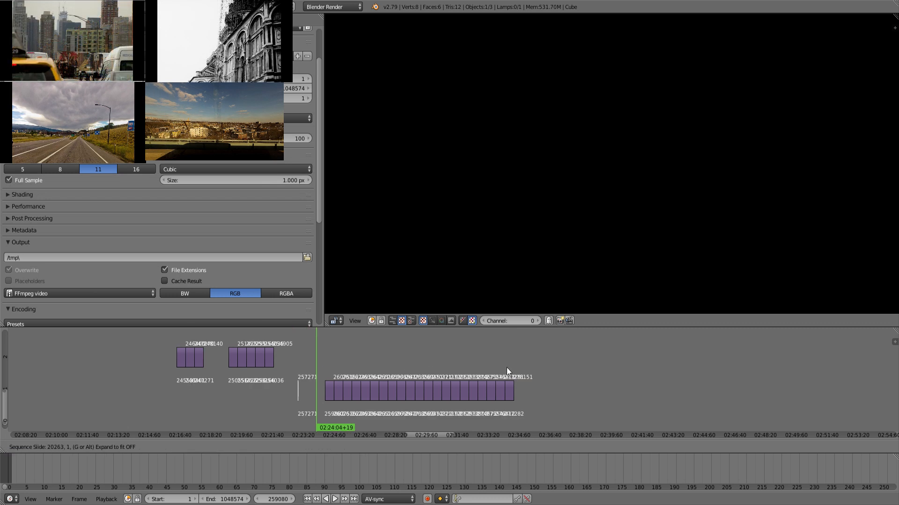
click(479, 374)
key(ctrl+z)
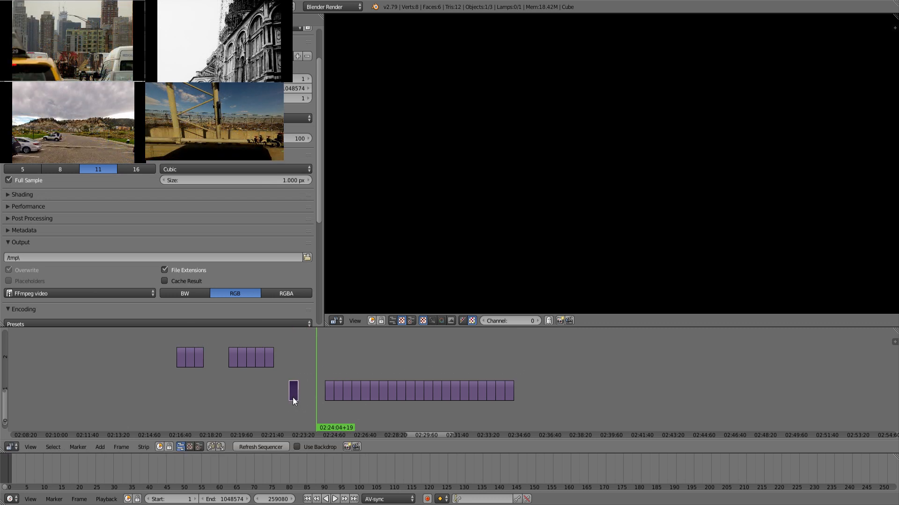
- Move the lone first channel 1 strip to about 02:38:25, and the third strip of the long group to channel 2 at about 02:22:30
right_drag(292, 396, 587, 394)
key(alt+a)
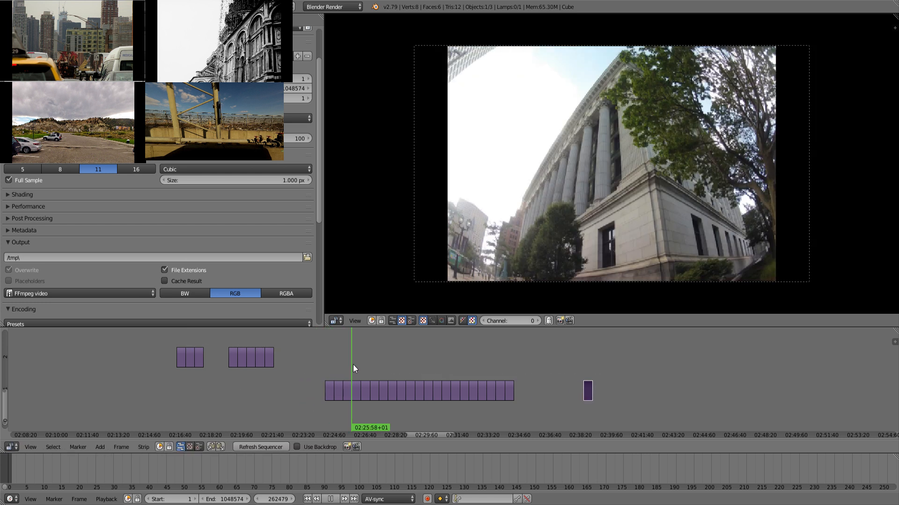
click(345, 369)
right_click(348, 392)
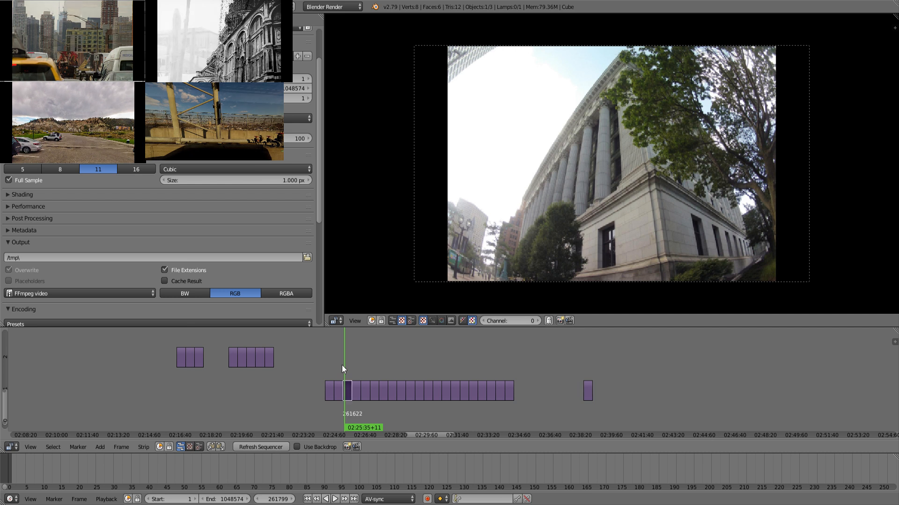
click(332, 369)
drag(332, 364, 347, 366)
key(alt+a)
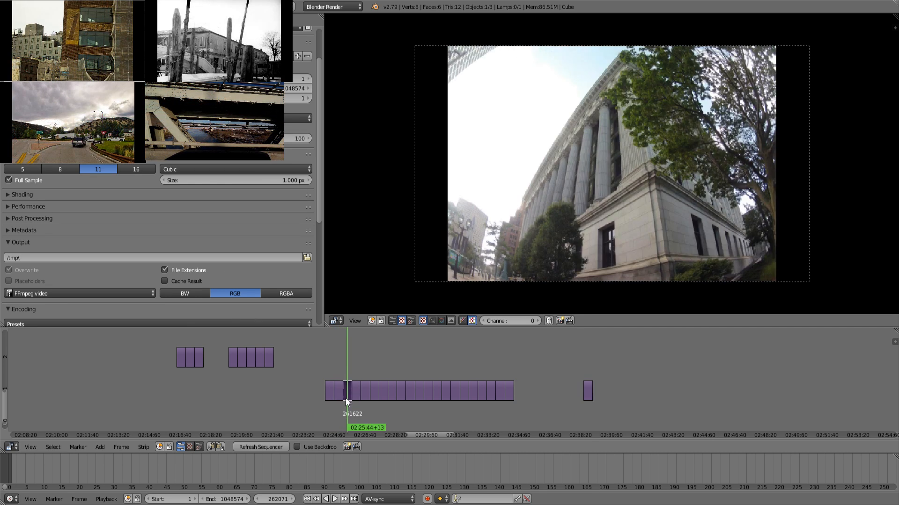
right_drag(347, 392, 292, 359)
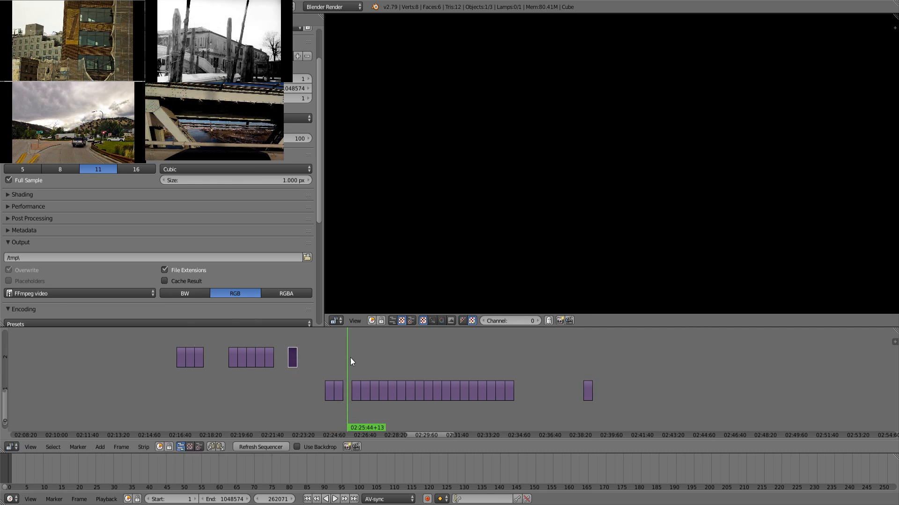
- Preview the following channel 1 strips and move the one at about 02:26:00 to channel 2 at about 02:23:40
key(alt+a)
drag(358, 362, 371, 362)
key(alt+a)
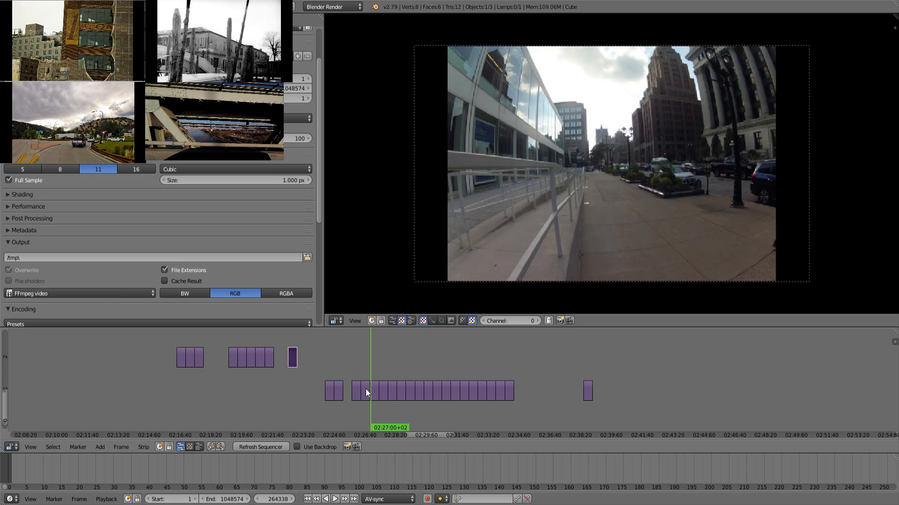
right_drag(356, 394, 312, 357)
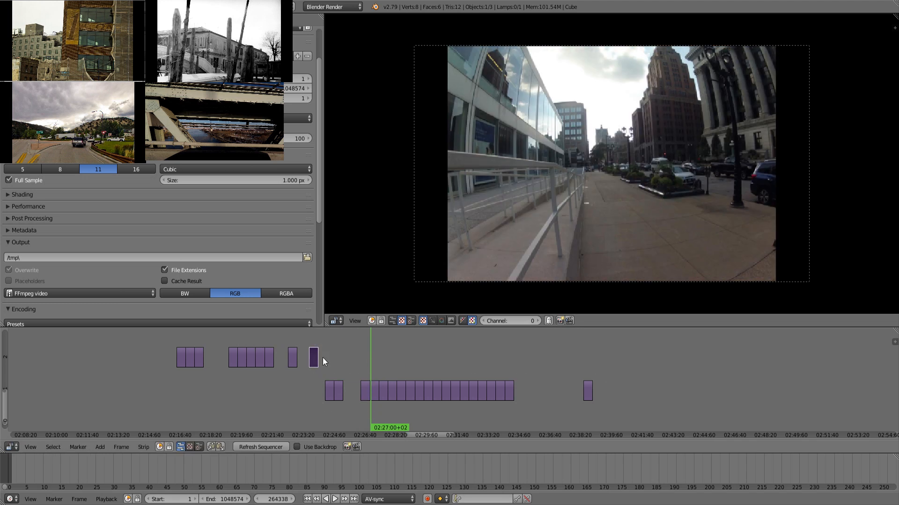
- Move the channel 1 strips at about 02:28:00 and 02:28:25 to channel 2, at about 02:24:40 and 02:25:50
click(368, 359)
key(alt+a)
drag(374, 361, 394, 361)
key(alt+a)
right_drag(391, 391, 331, 351)
drag(395, 358, 404, 356)
right_drag(402, 391, 359, 348)
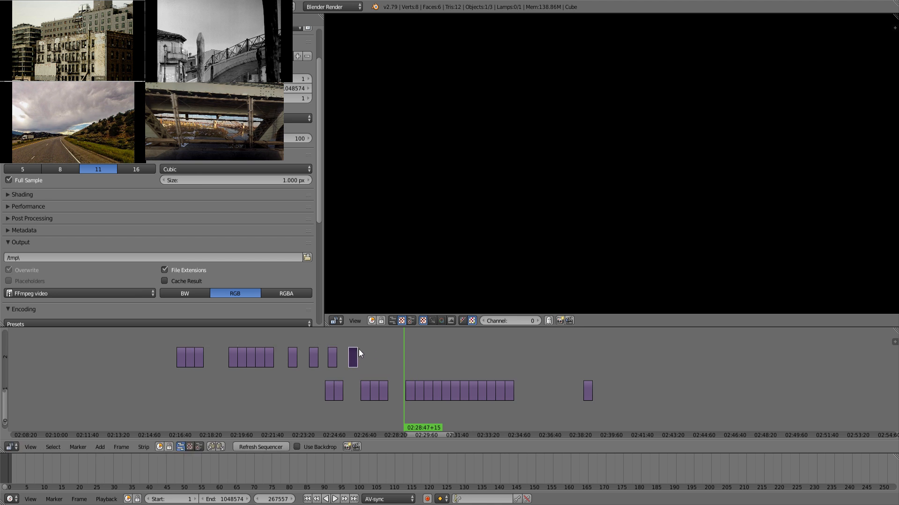
- Preview the next channel 1 strips and move the one at about 02:29:55 to channel 2 at about 02:26:55
click(403, 358)
key(alt+a)
drag(403, 358, 426, 357)
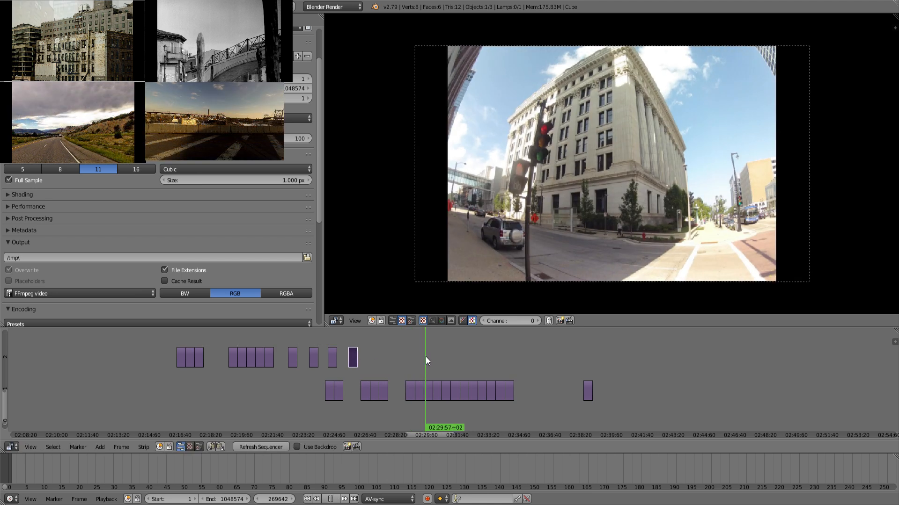
key(alt+a)
right_drag(428, 392, 379, 351)
- Preview the rest of channel 1 and move the five separate channel 2 strips together so they start at about 02:42:45
click(432, 358)
key(alt+a)
drag(435, 357, 511, 363)
key(alt+a)
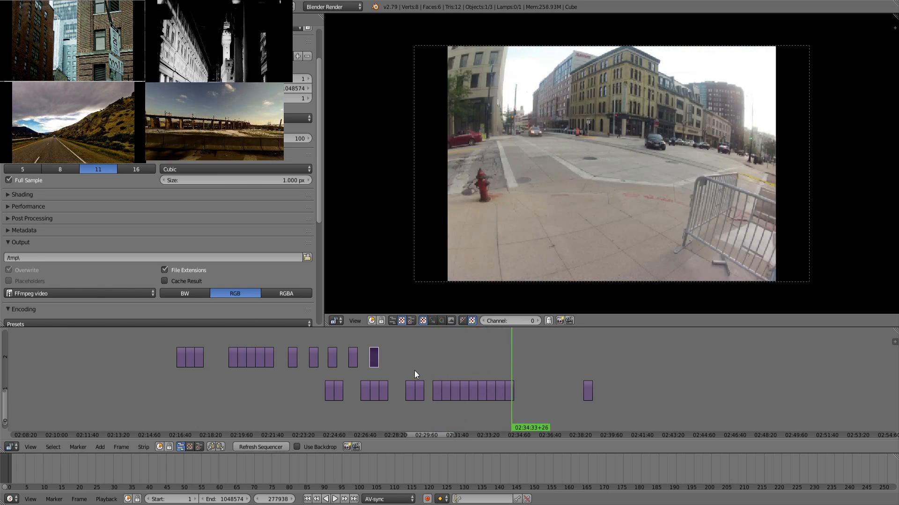
click(270, 379)
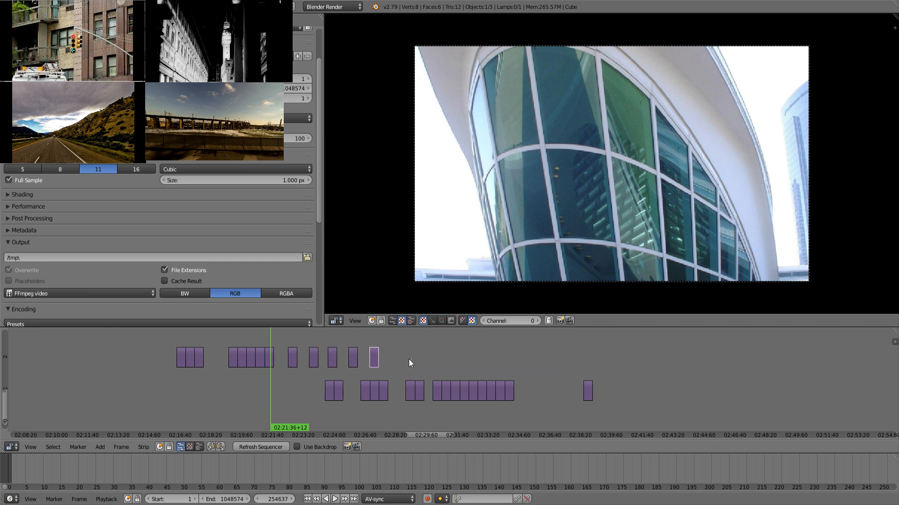
drag(409, 359, 287, 355)
key(g)
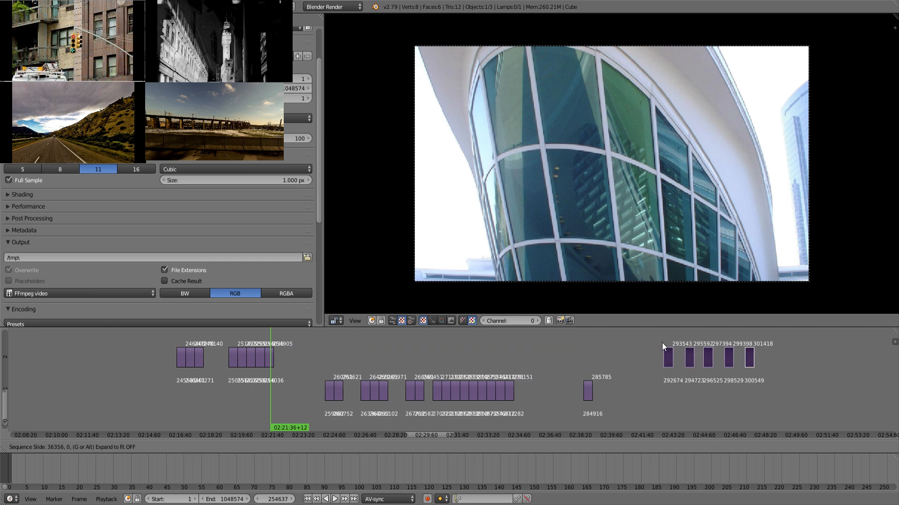
click(662, 342)
- Delete the channel 1 strip at about 02:25:00 and move the strip before it to channel 2 at about 02:23:20
drag(396, 366, 329, 368)
right_click(341, 388)
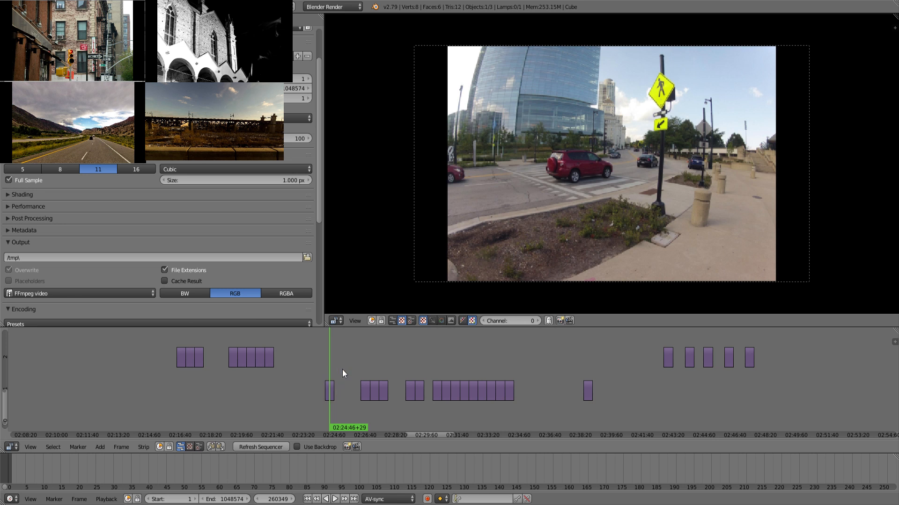
drag(342, 370, 364, 367)
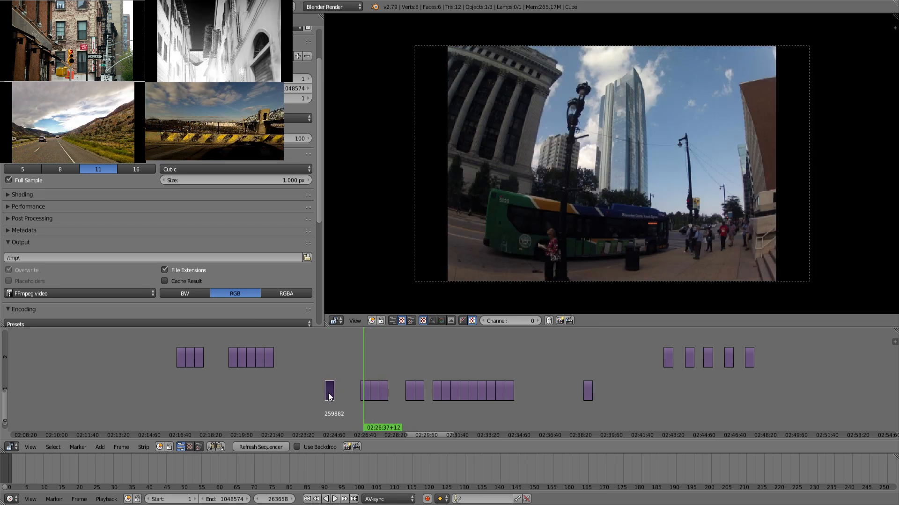
right_drag(328, 393, 307, 376)
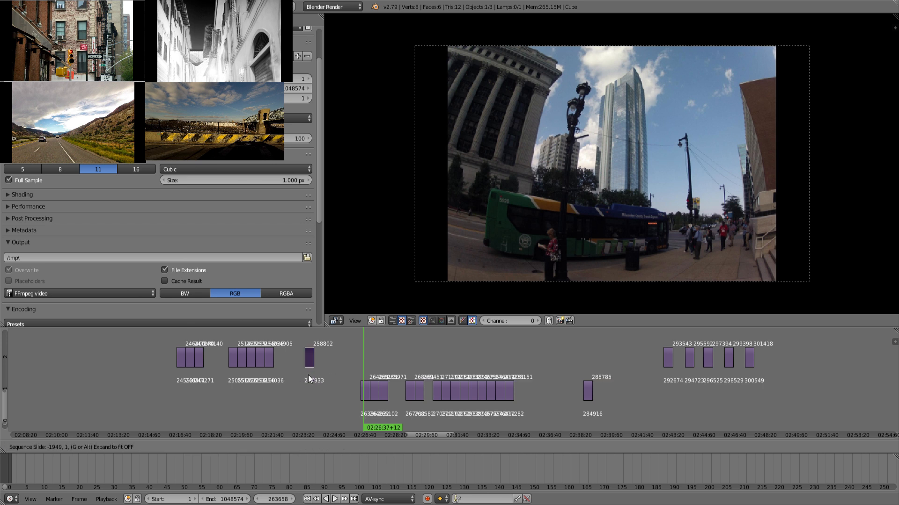
- Move the first strip of the three-strip channel 1 group to channel 2 at about 02:24:45
right_click(365, 392)
right_drag(365, 392, 332, 358)
key(alt+a)
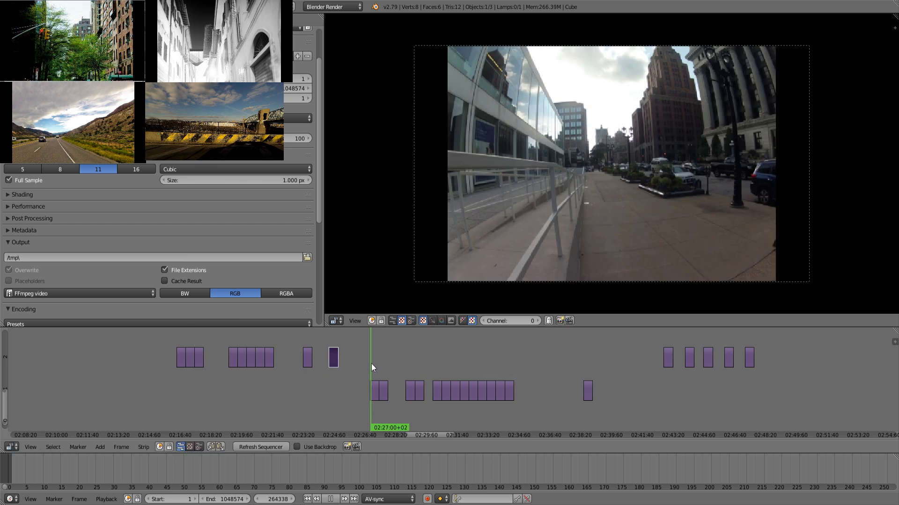
drag(382, 360, 417, 359)
key(alt+a)
right_click(418, 386)
key(g)
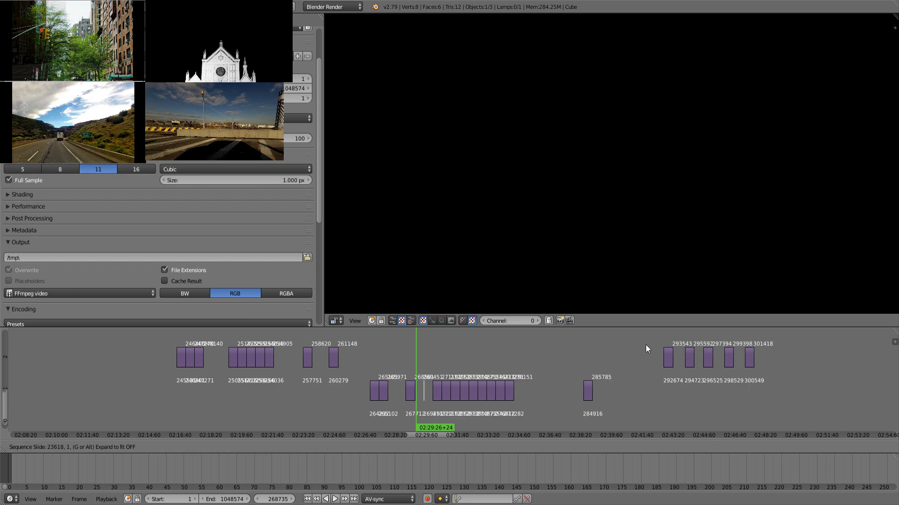
click(621, 353)
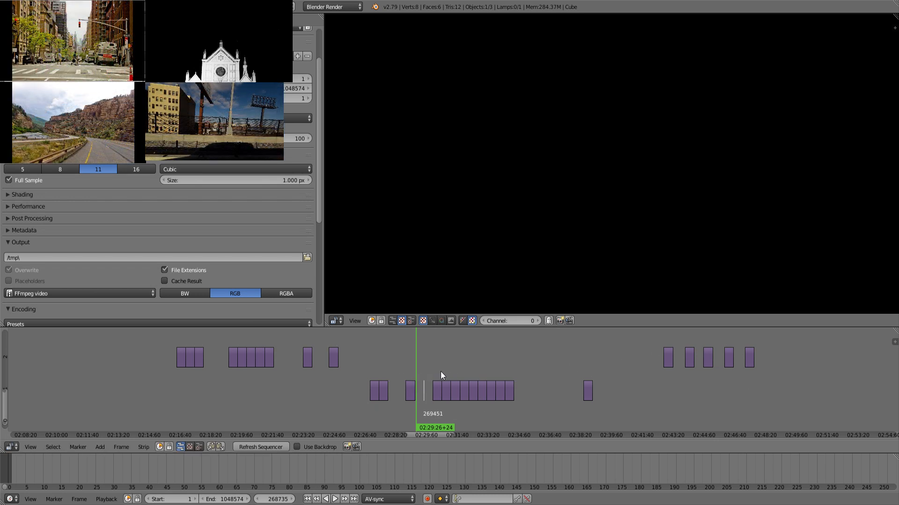
key(a)
key(ctrl+z)
key(ctrl+z)
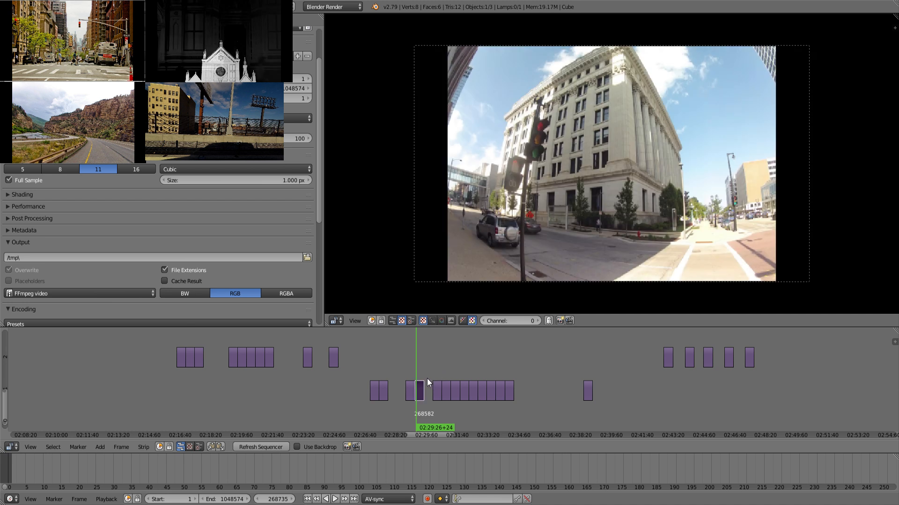
- Move the channel 1 strip at about 02:29:20 to channel 2 at about 02:48:40 and preview the remaining channel 1 strips
right_click(419, 392)
right_drag(420, 392, 777, 367)
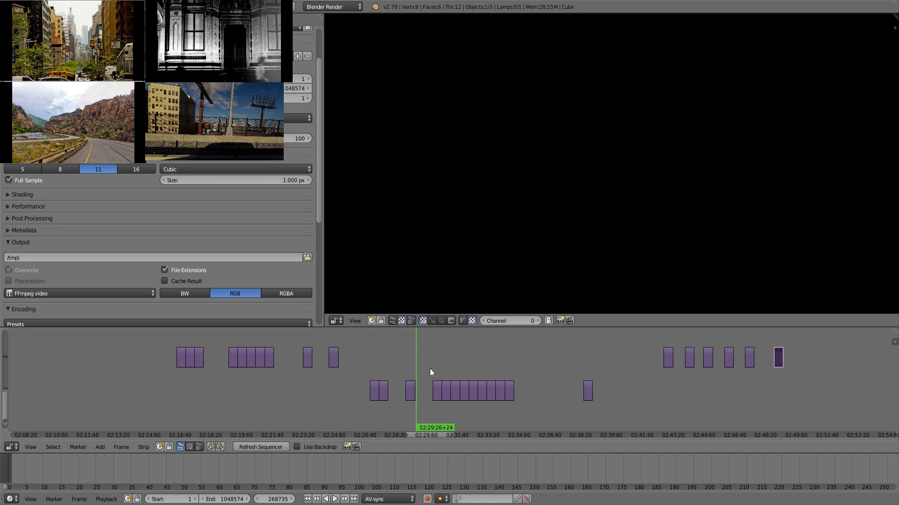
drag(430, 368, 519, 355)
- Move the pair of channel 1 strips near 02:27:00 to channel 2, at about 02:26:20 and 02:27:00
drag(367, 368, 377, 369)
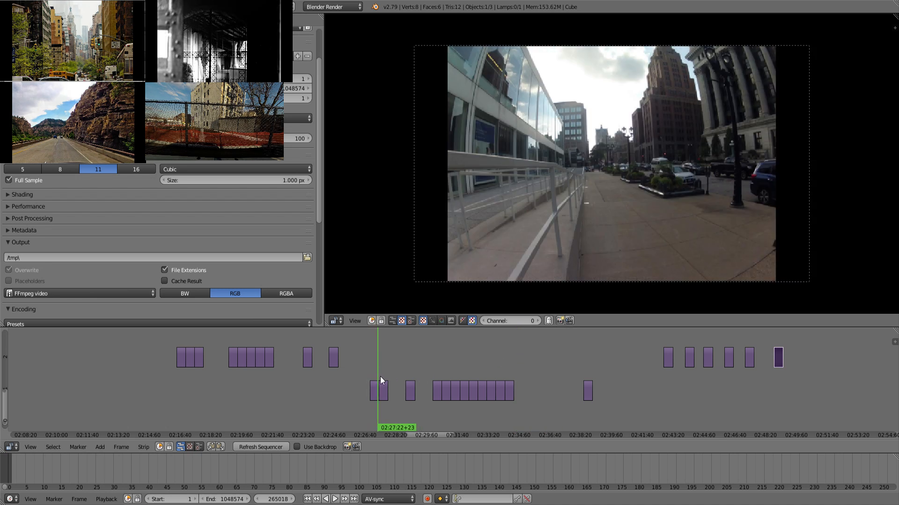
right_click(376, 391)
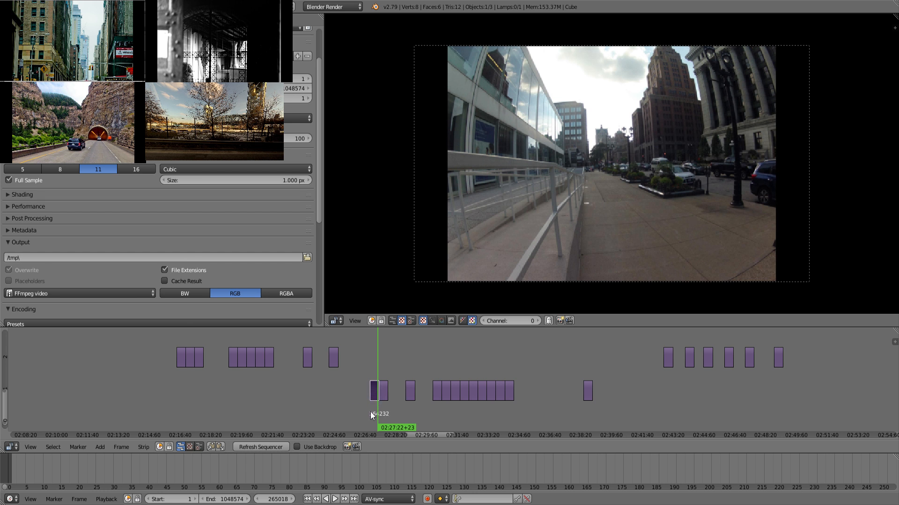
click(372, 396)
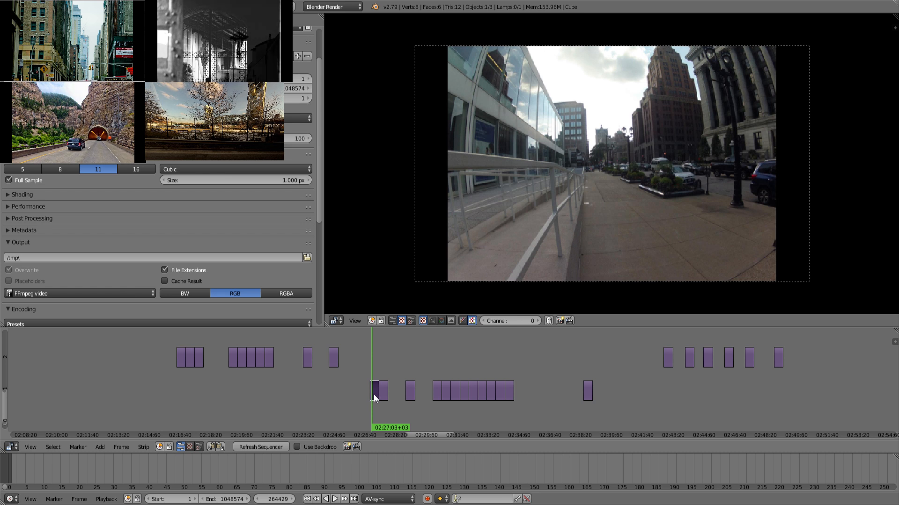
right_drag(374, 394, 393, 368)
click(383, 376)
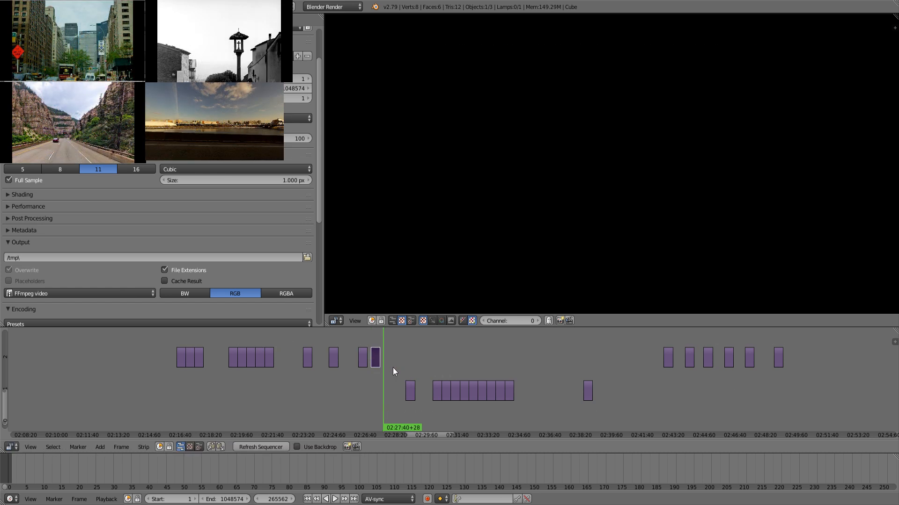
- Move the first strip of the long channel 1 group to channel 2 at about 02:25:30 and preview the channel 2 sequence
drag(414, 365, 438, 364)
right_drag(440, 396, 344, 383)
click(334, 391)
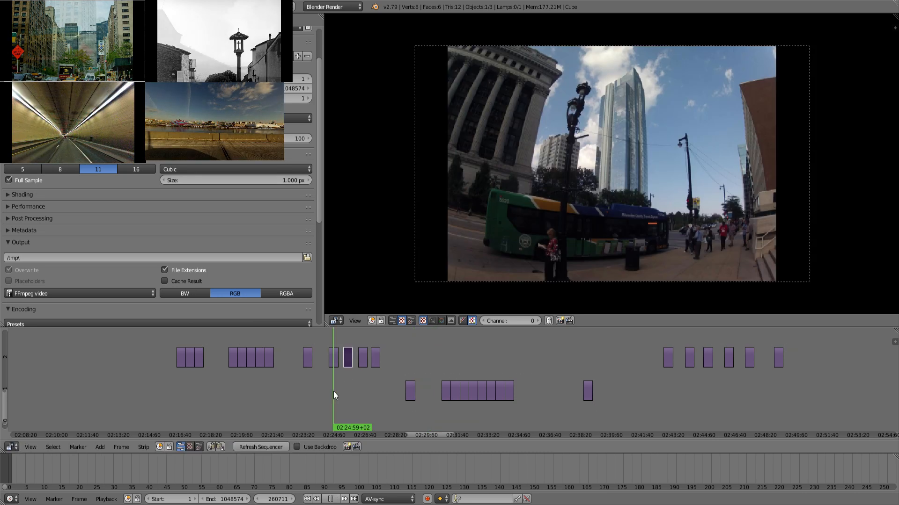
key(alt+a)
click(374, 384)
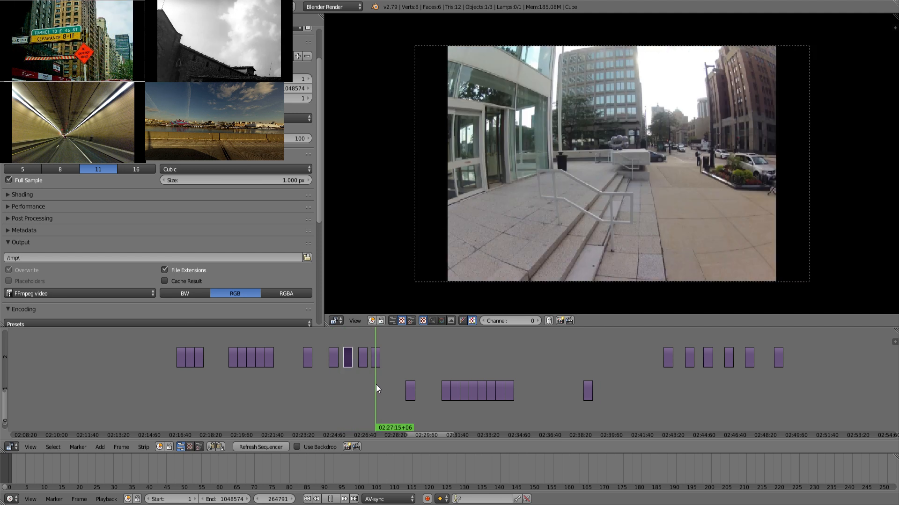
- Preview the long channel 1 group and move its third strip to channel 2 at about 02:28:45
click(488, 363)
drag(489, 364, 463, 371)
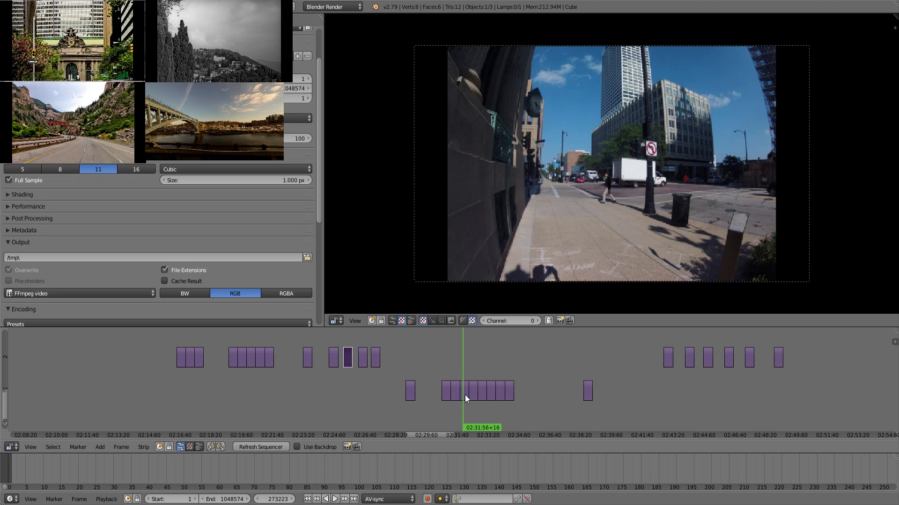
right_click(464, 395)
right_drag(465, 395, 410, 369)
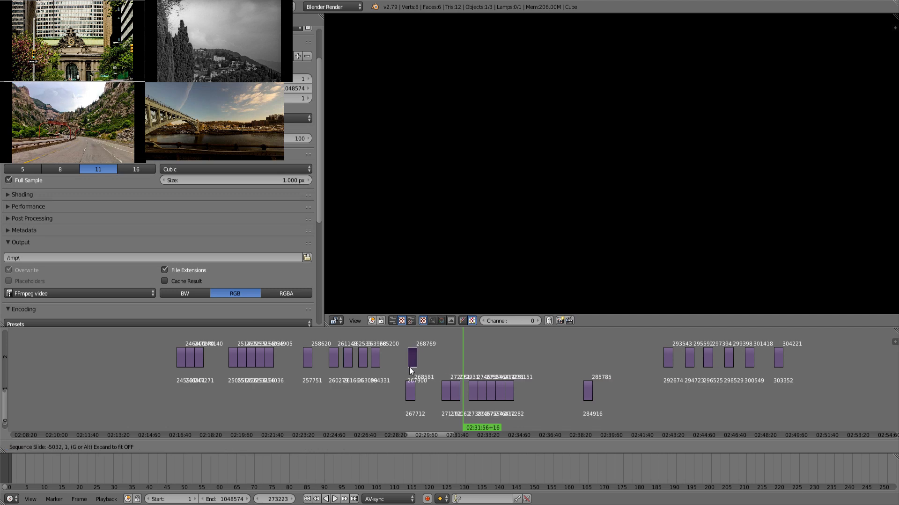
click(406, 368)
- Delete the second strip of the long channel 1 group, at about 02:31:25, and preview the strips after it
mouse_move(456, 369)
mouse_down()
mouse_move(468, 371)
mouse_move(458, 374)
mouse_up()
right_click(458, 393)
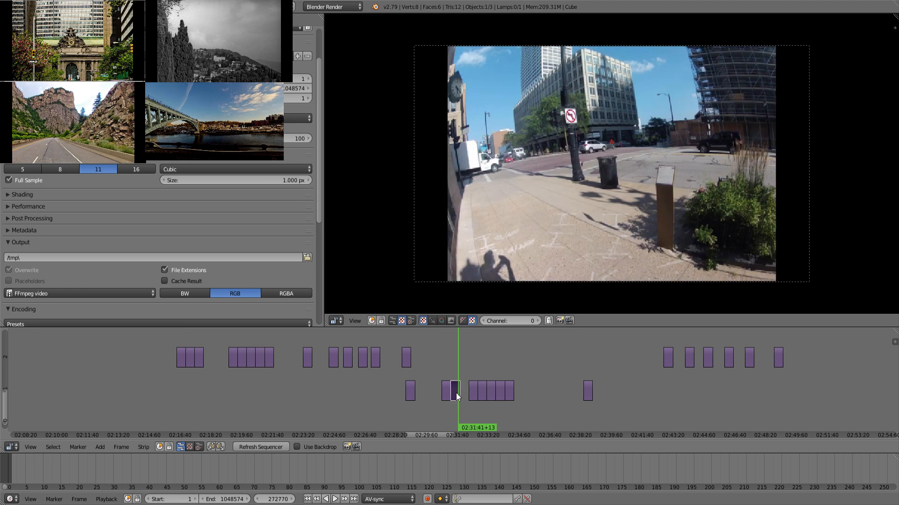
key(x)
click(439, 394)
key(alt+a)
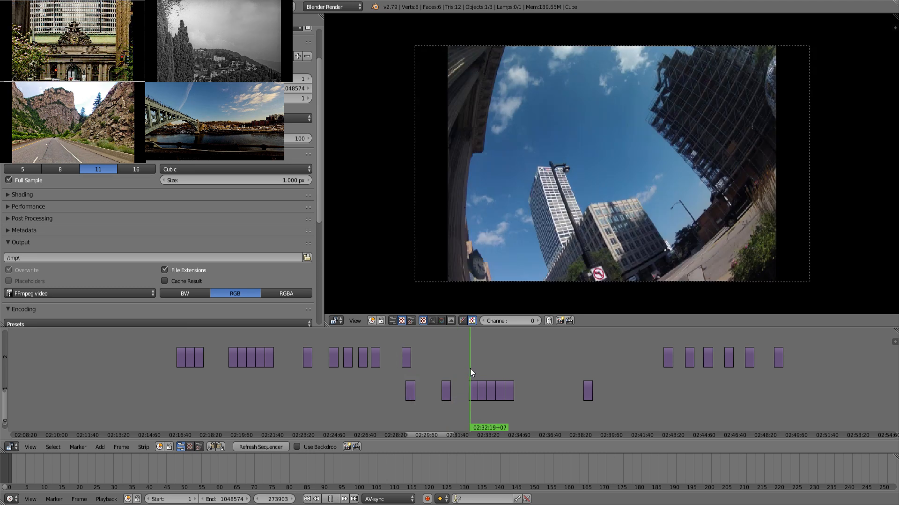
- Delete the first strip of the channel 1 group, at about 02:32:20, and preview the strips that follow it
drag(488, 367, 475, 372)
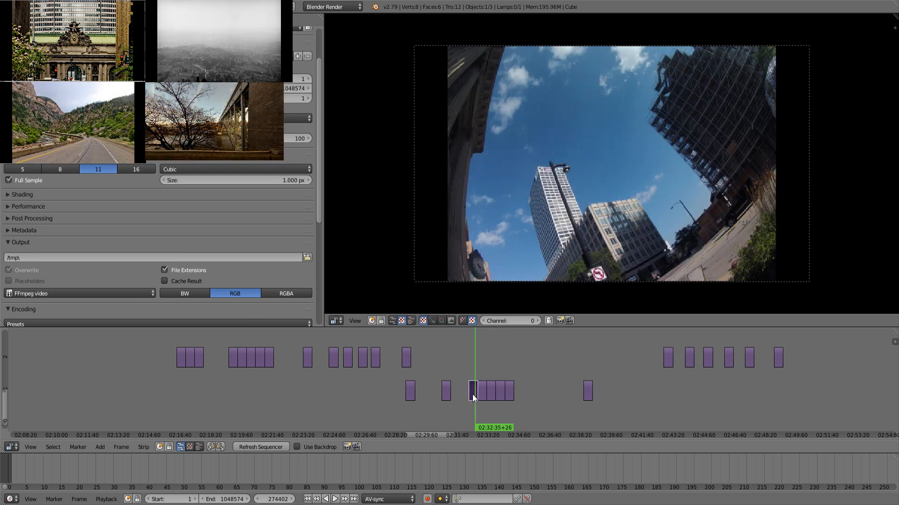
key(x)
click(473, 395)
key(alt+a)
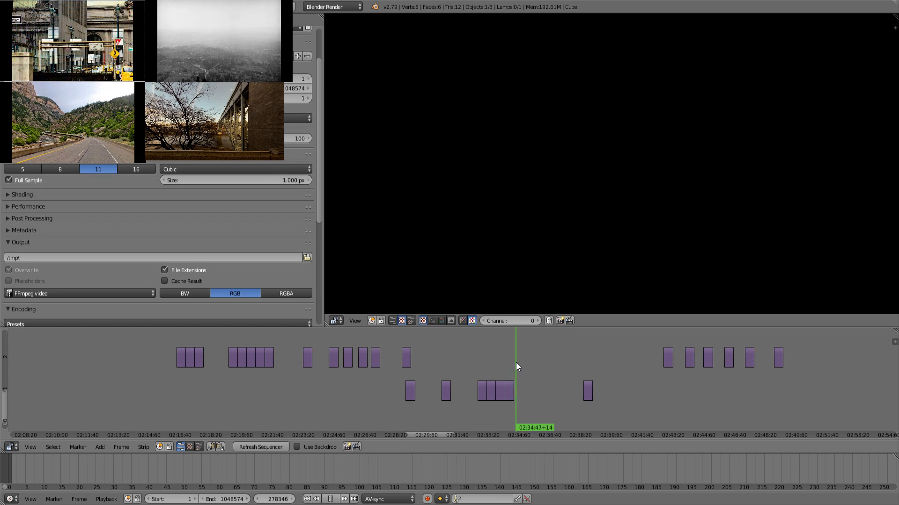
key(alt+a)
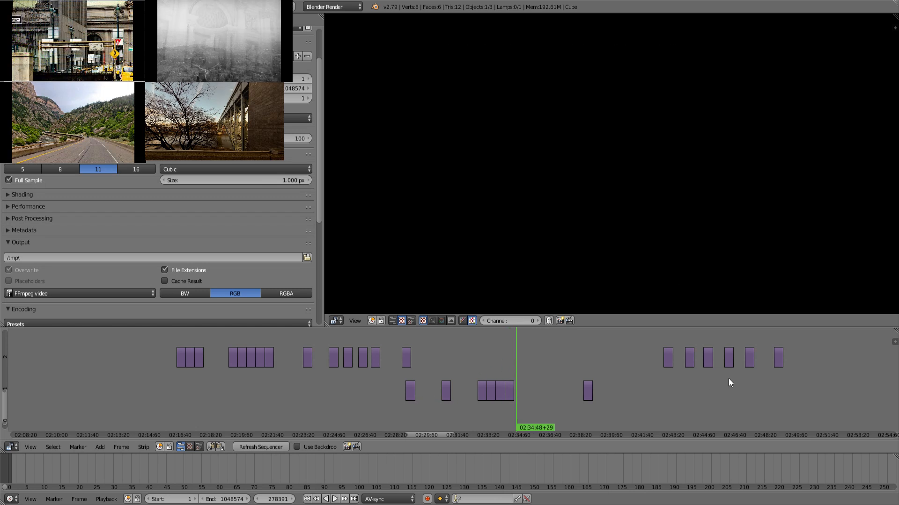
- Move the six channel 2 strips after 02:43:00 earlier as a group, starting at about 02:30:00
drag(809, 371, 631, 350)
key(g)
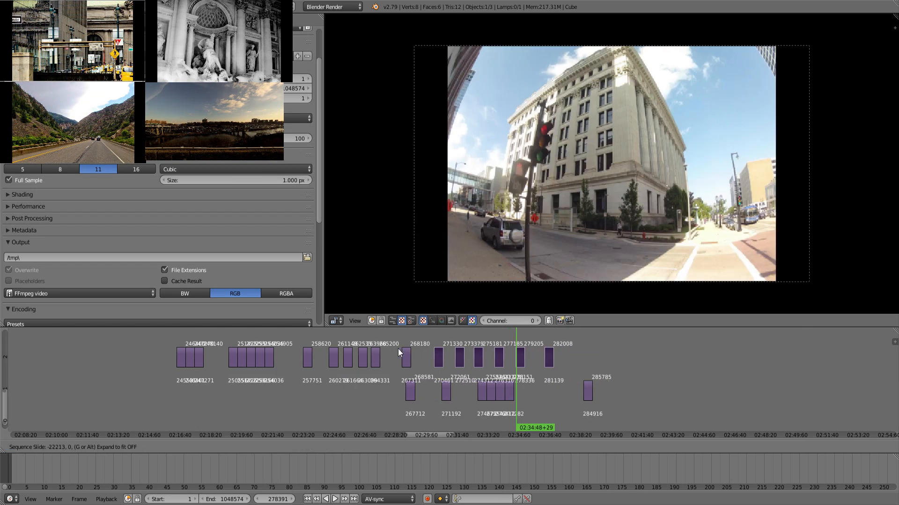
click(397, 349)
- Move all the channel 1 strips later as a group, starting at about 02:38:55, and preview them up to 02:43:35
drag(373, 382, 654, 424)
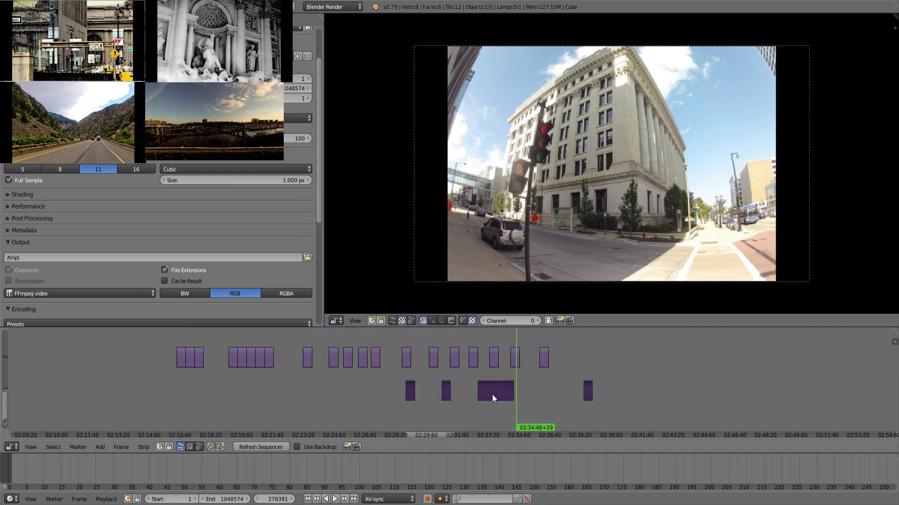
key(g)
click(678, 394)
drag(607, 374, 679, 371)
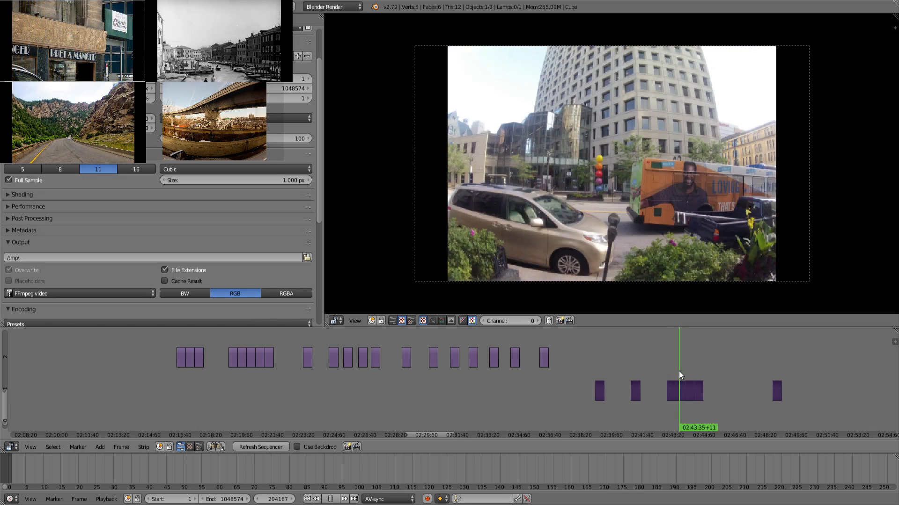
- Move the second strip of the four-strip group to about 02:41:35 and its first strip to channel 2 at about 02:44:20
right_click(681, 391)
key(g)
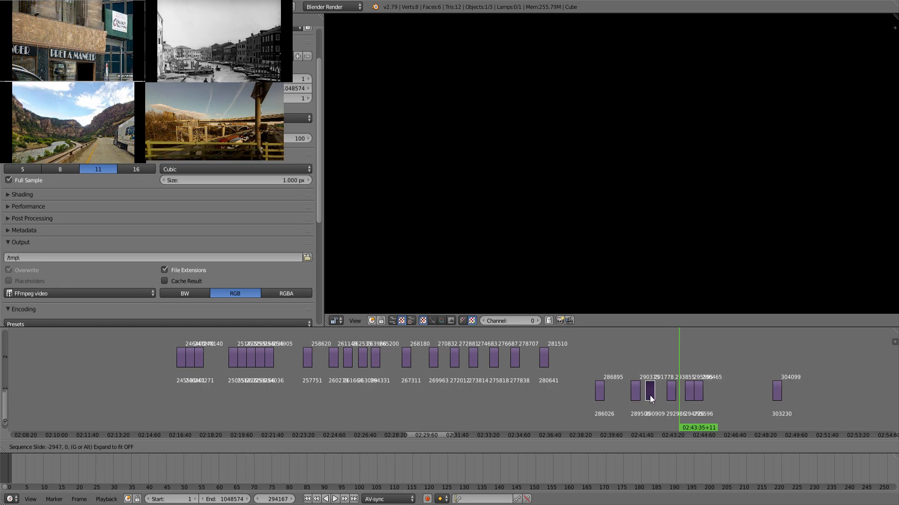
click(650, 396)
right_click(671, 393)
key(g)
click(699, 373)
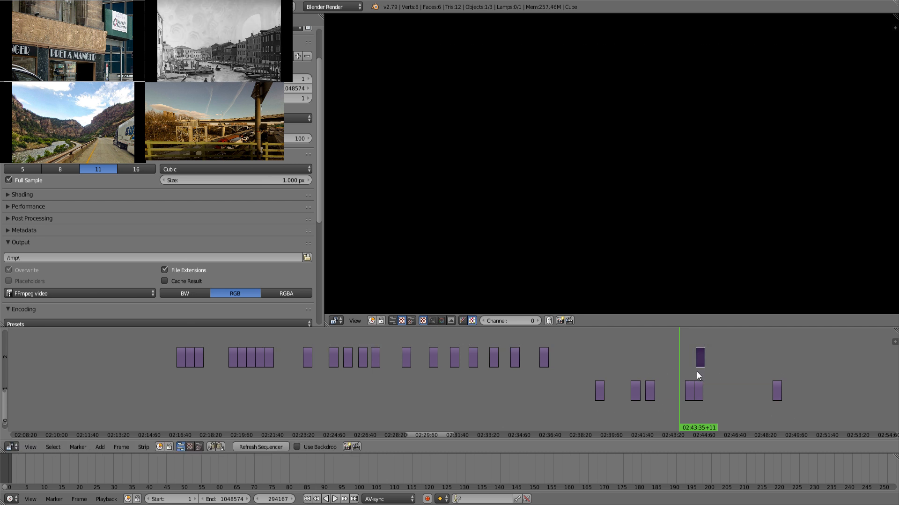
drag(686, 370, 698, 374)
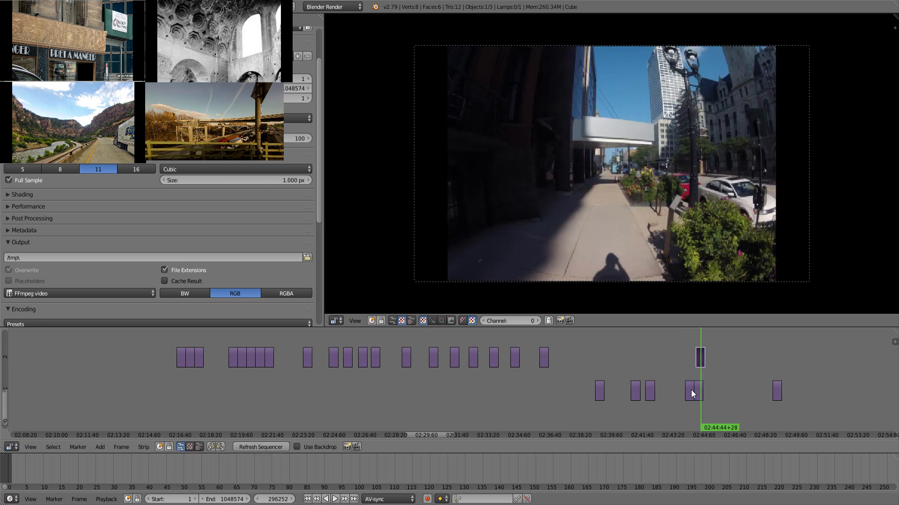
right_click(689, 393)
key(g)
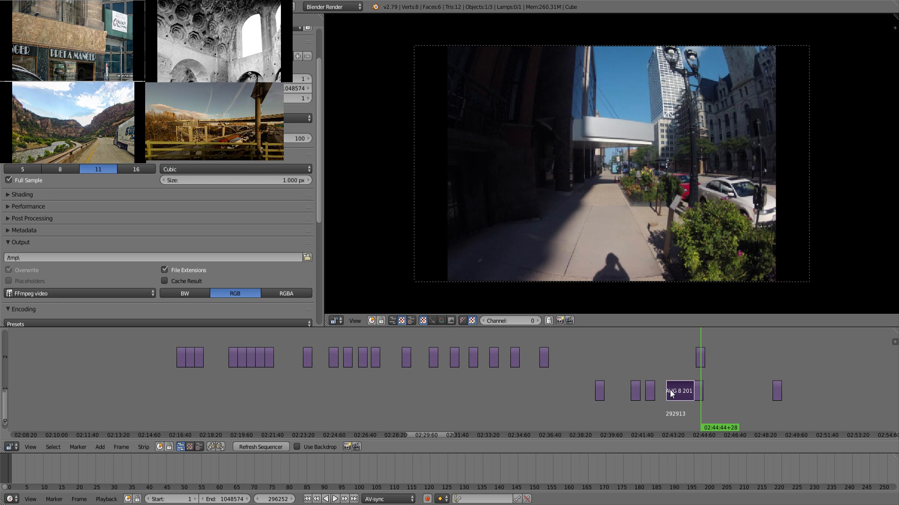
key(ctrl+z)
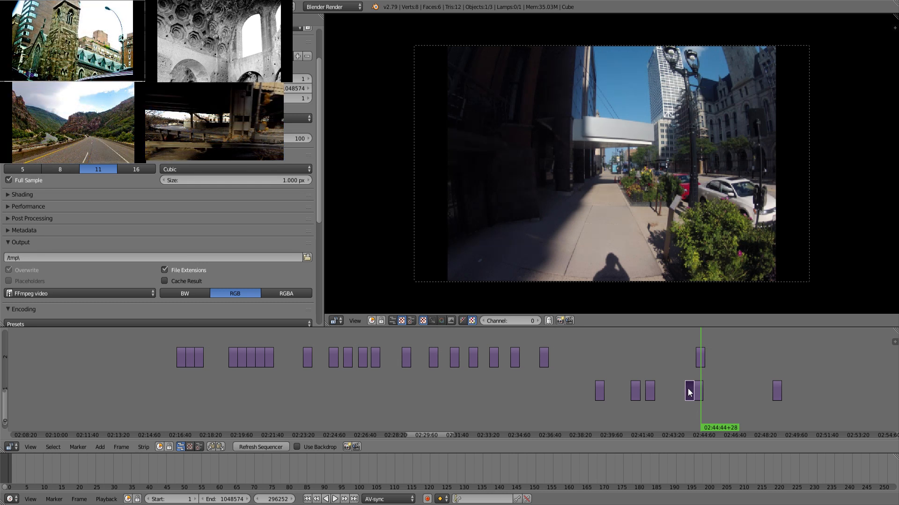
- Move the two remaining strips of the group earlier on channel 1, to about 02:42:50 and 02:43:35
right_drag(687, 388, 670, 388)
drag(697, 369, 671, 373)
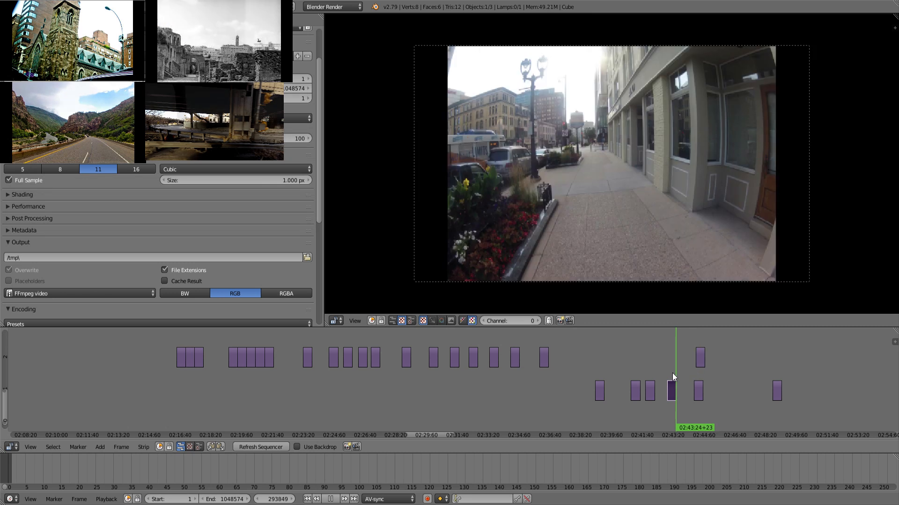
right_click(698, 394)
key(g)
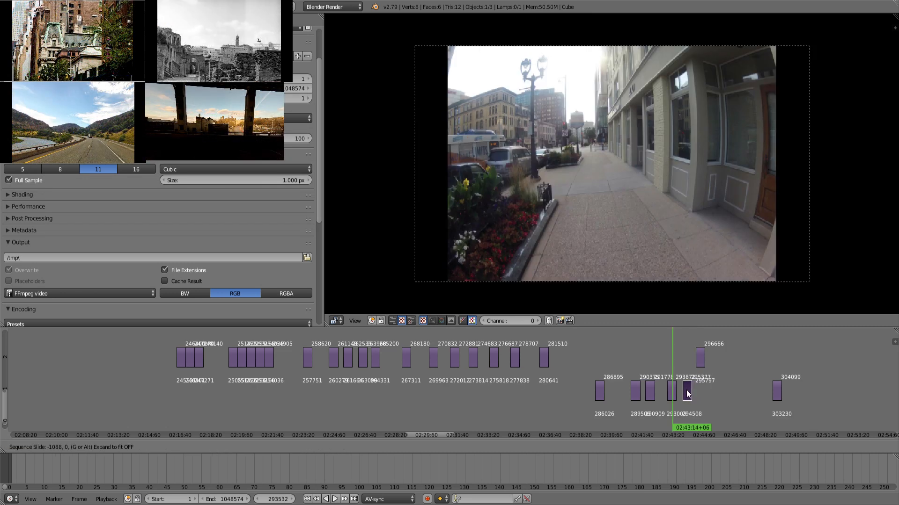
click(686, 394)
- Preview the channel 1 strips up to 02:49:06 and move the isolated channel 2 strip down to channel 1 at about 02:44:30
drag(643, 369, 782, 369)
key(alt+a)
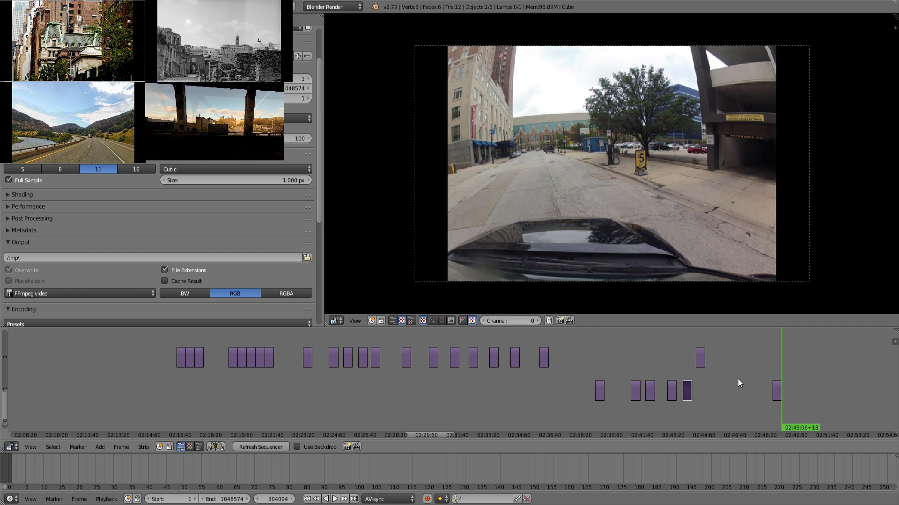
right_click(699, 364)
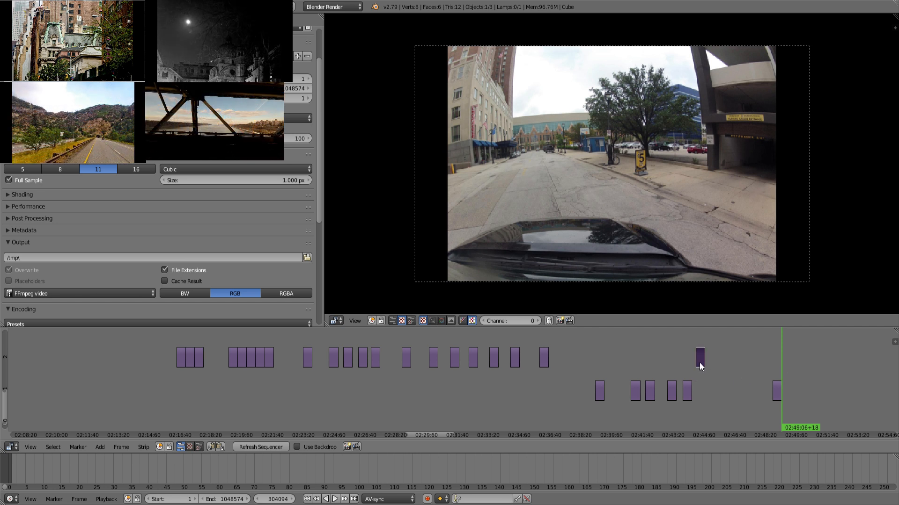
right_drag(700, 362, 703, 383)
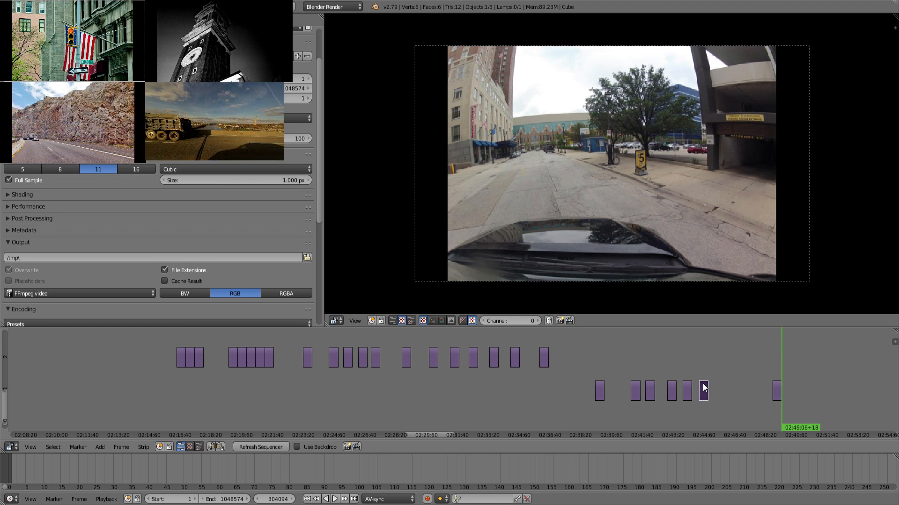
- Move all seven channel 1 strips up to channel 2 behind the existing sequence, starting at about 02:40:30
scroll(693, 382, down, 6)
scroll(557, 384, up, 3)
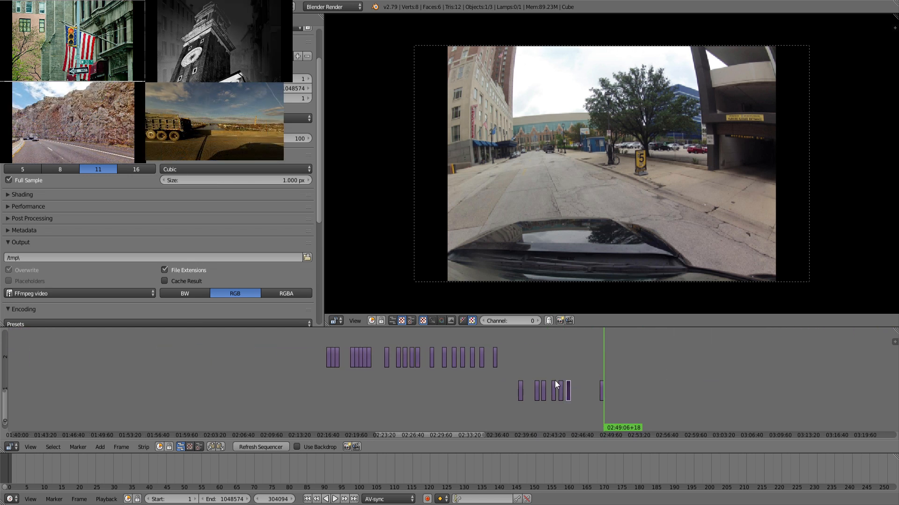
click(458, 405)
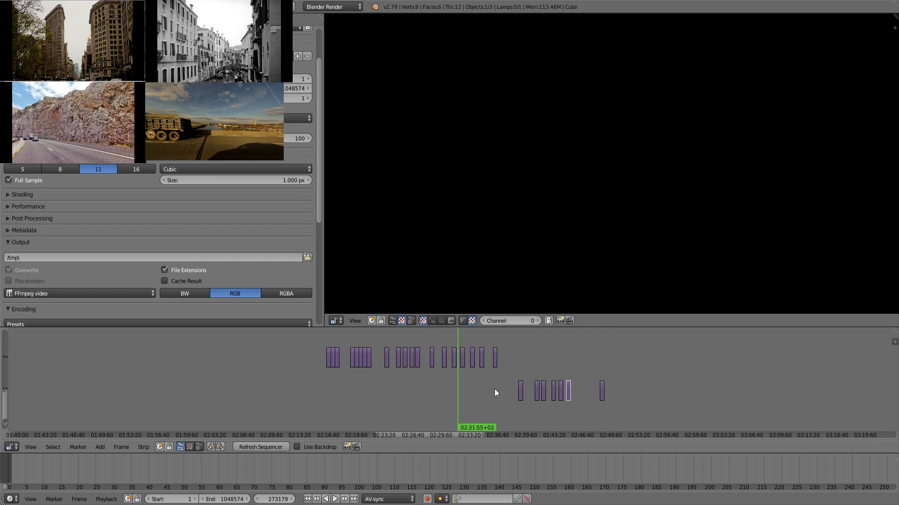
key(b)
drag(497, 388, 606, 405)
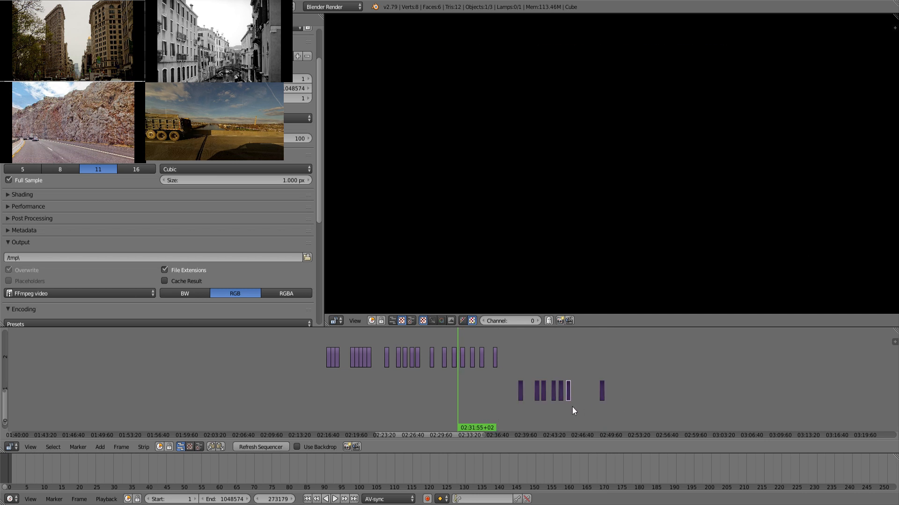
key(g)
click(587, 381)
- Move the long contiguous strip group from channel 3 down to channel 1, starting at about 03:31:20
middle_drag(616, 369, 199, 376)
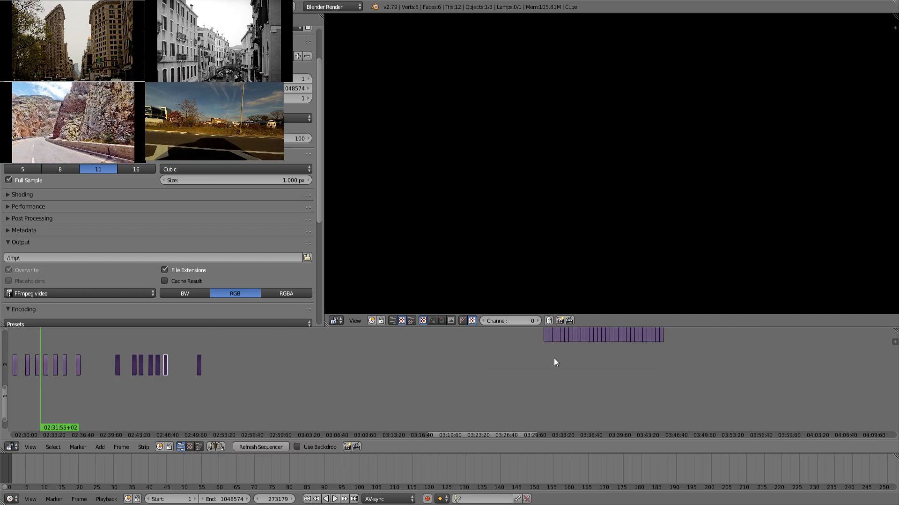
key(b)
drag(699, 364, 528, 331)
key(g)
click(523, 387)
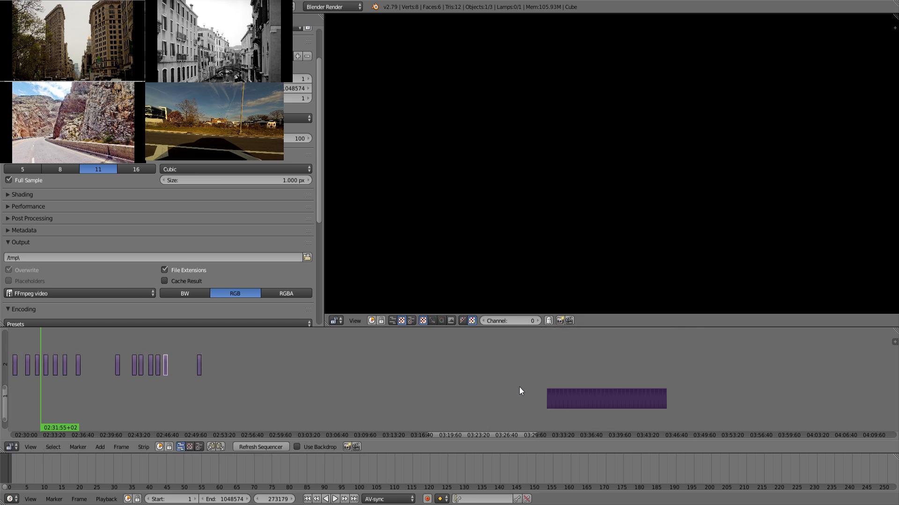
- Close all the gaps between the strips after 02:17:04 and save over 3D Footage Milwaukee - Copy (11).blend
middle_drag(316, 387, 596, 385)
click(196, 388)
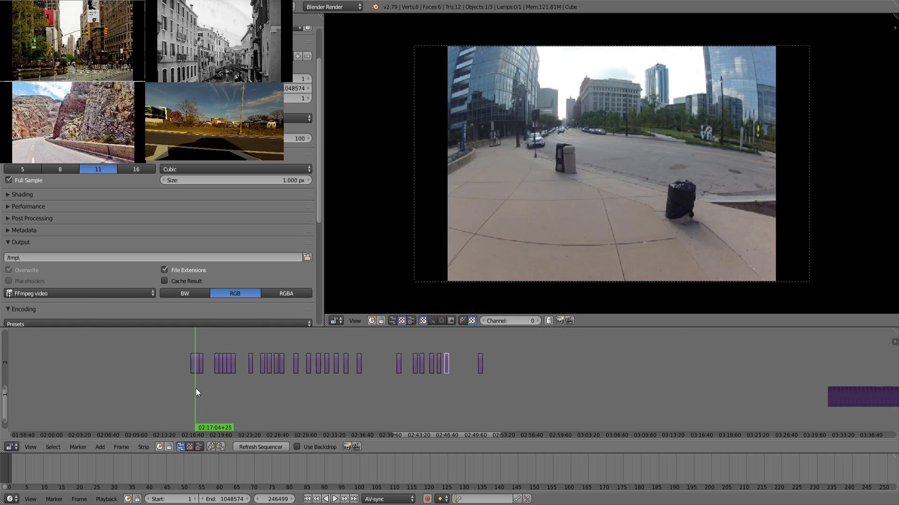
key(BackSpace)
key(BackSpace)
key(BackSpace)
key(BackSpace)
key(BackSpace)
key(BackSpace)
key(BackSpace)
key(BackSpace)
key(BackSpace)
key(BackSpace)
key(BackSpace)
key(BackSpace)
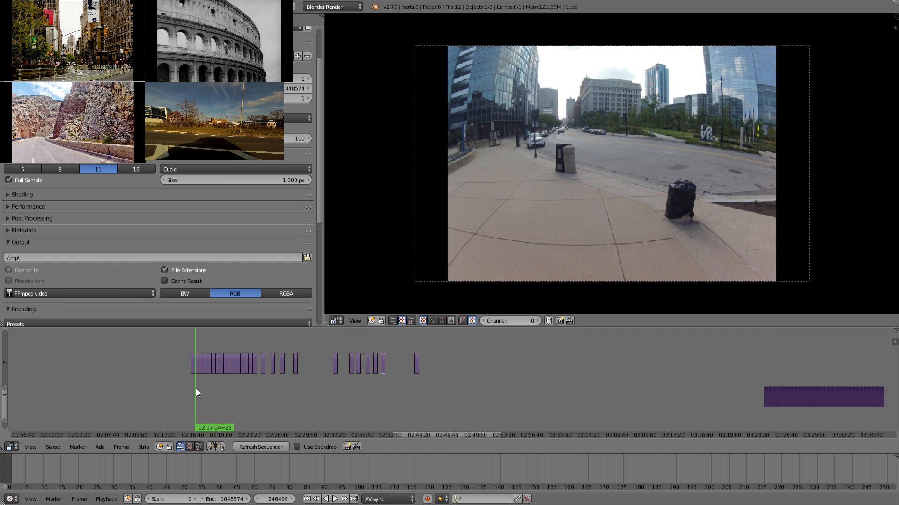
key(BackSpace)
key(BackSpace)
key(BackSpace)
key(BackSpace)
key(BackSpace)
key(BackSpace)
key(BackSpace)
key(BackSpace)
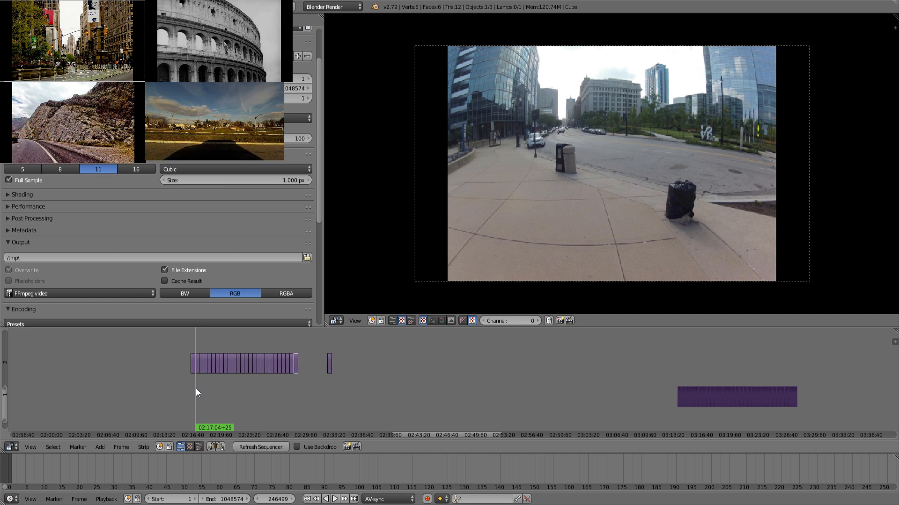
key(ctrl+s)
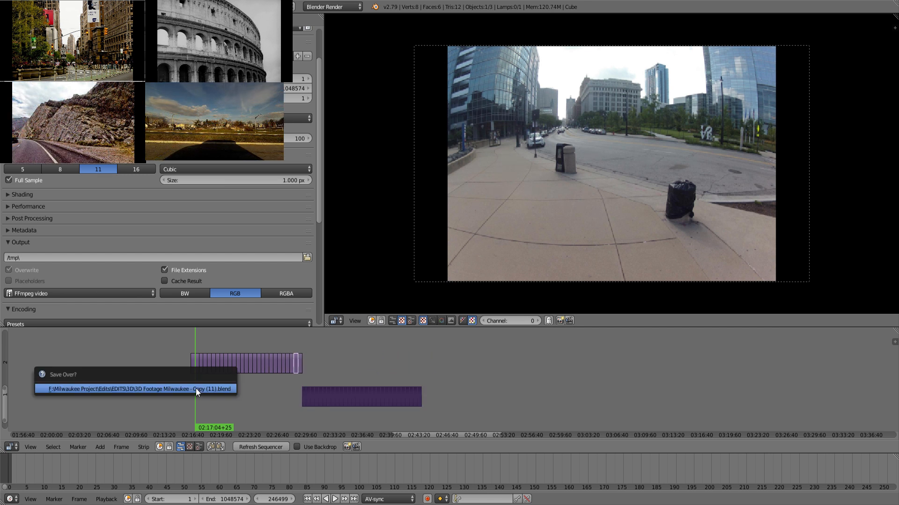
click(196, 388)
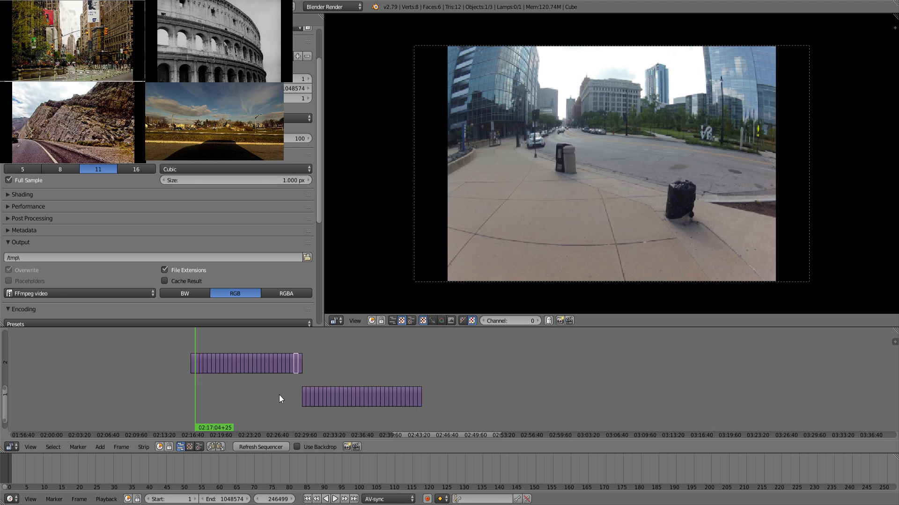
- Move the whole channel 1 group later to about 02:55:15 and preview the joined channel 2 sequence
key(b)
drag(288, 404, 482, 408)
key(g)
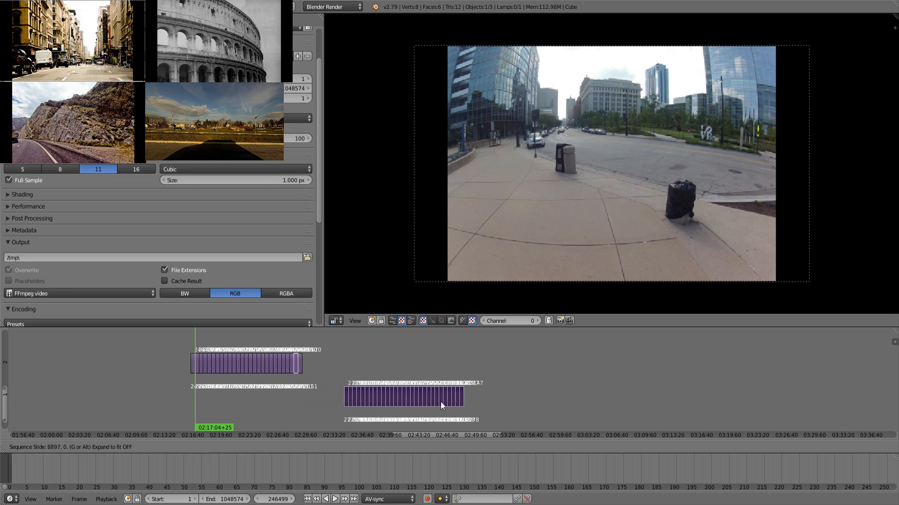
click(617, 402)
drag(217, 389, 428, 421)
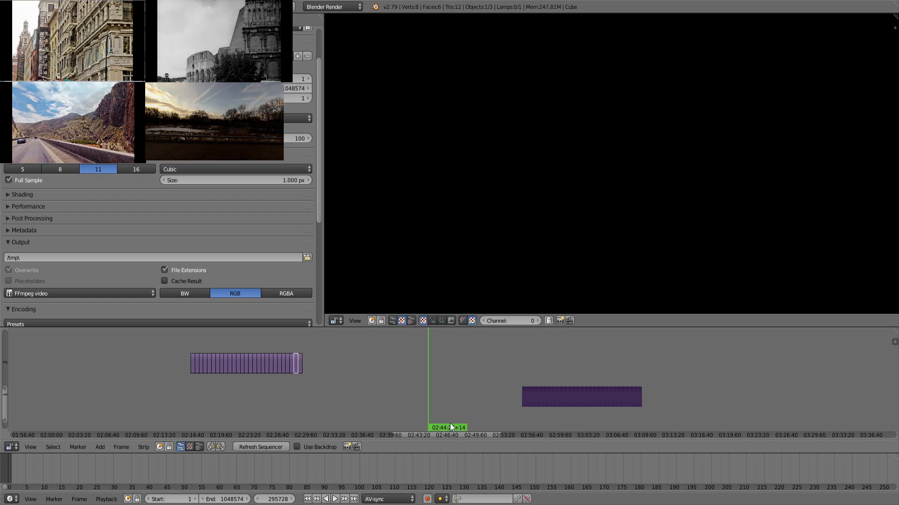
- Preview the channel 1 group and move its strips from about 03:04:00 onward ahead of the rest, starting at about 02:46:50
middle_drag(561, 367, 497, 364)
scroll(500, 365, up, 4)
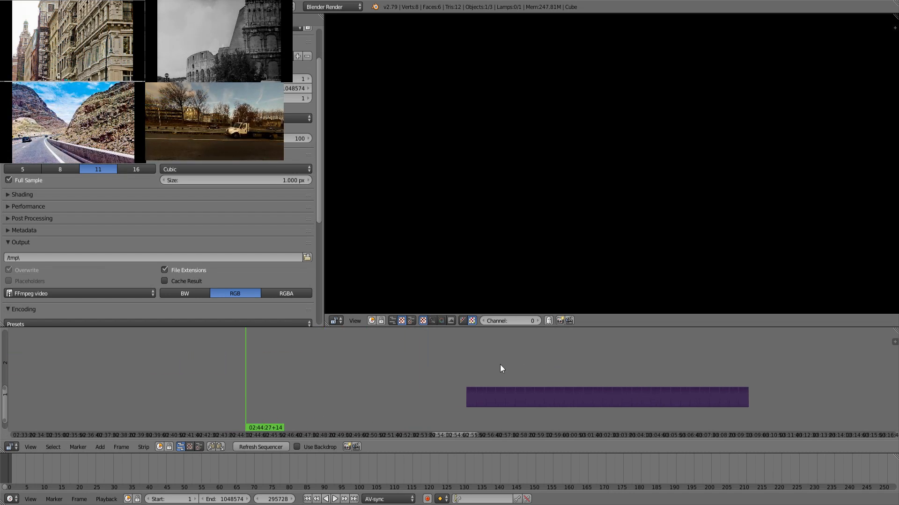
drag(471, 366, 500, 359)
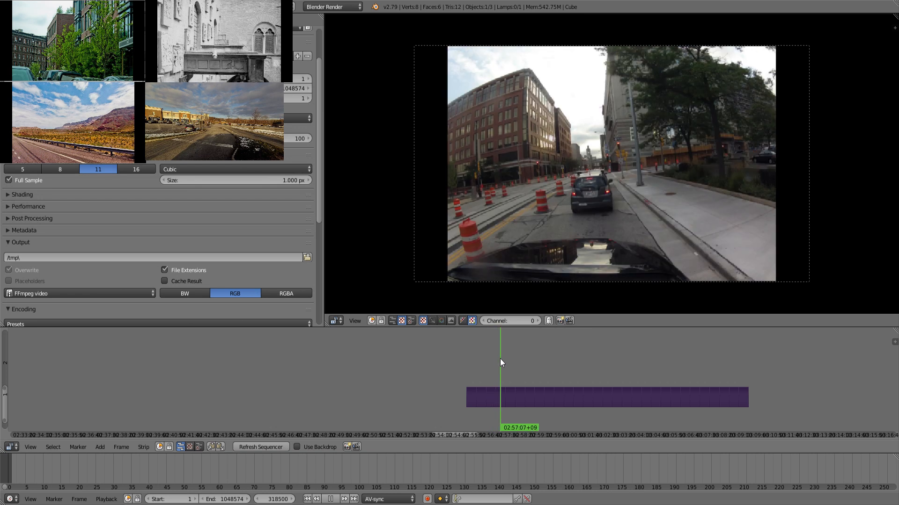
drag(500, 359, 646, 368)
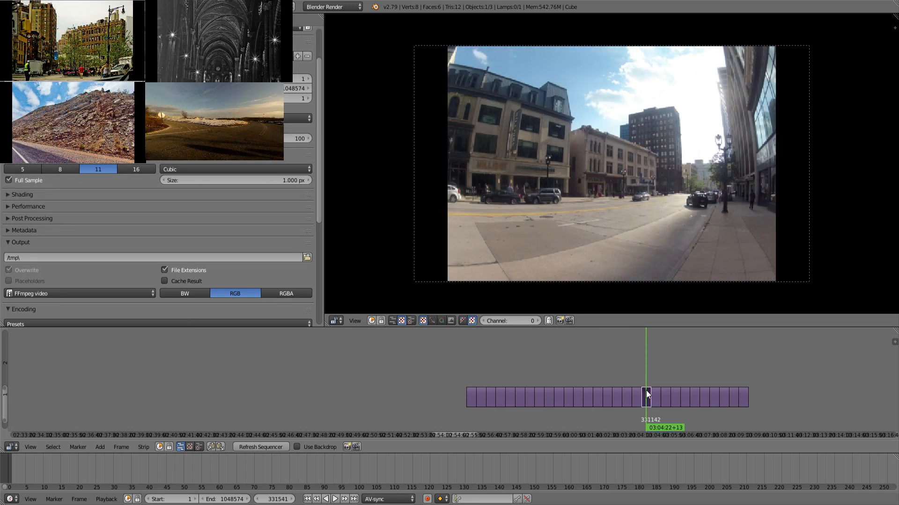
key(alt+a)
drag(658, 370, 747, 373)
key(b)
drag(757, 407, 647, 387)
key(g)
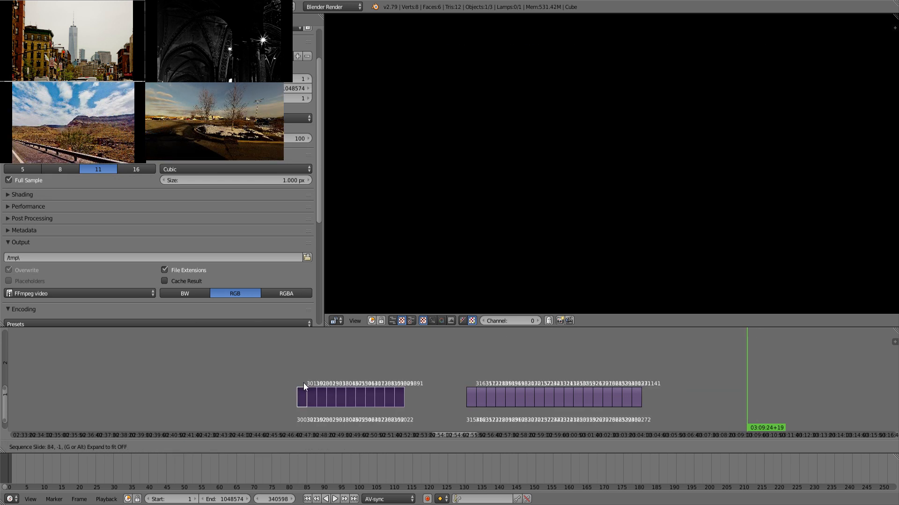
click(304, 383)
- Preview the start of the channel 1 group and move two of its strips ahead, starting at about 02:45:06 and 02:43:51
drag(307, 370, 320, 371)
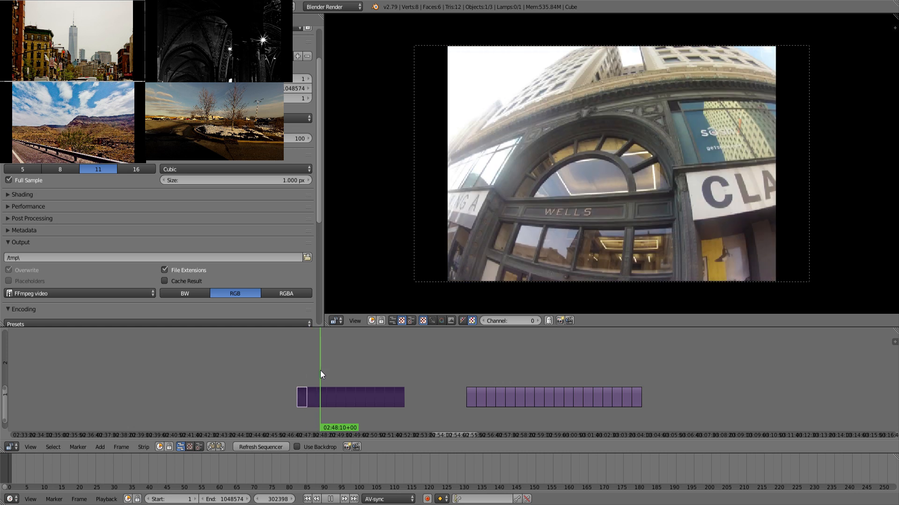
right_click(312, 397)
key(g)
click(264, 396)
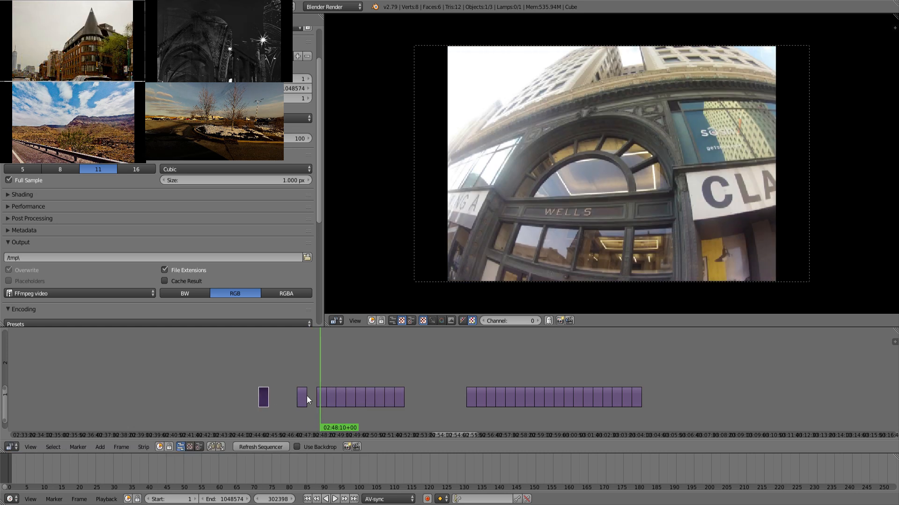
right_click(323, 397)
key(g)
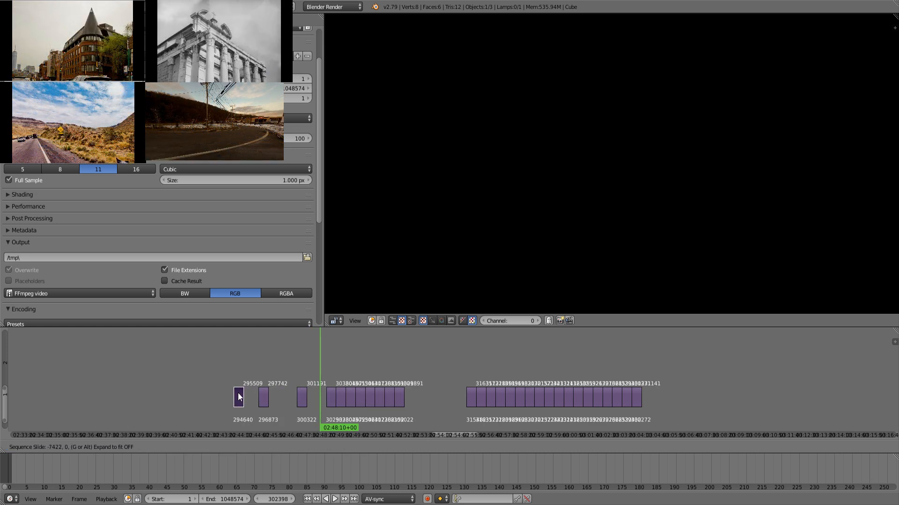
click(238, 392)
- Preview the channel 1 strips, delete the one ending just before 02:50:27, and check the remaining strips up to about 03:04:19
drag(322, 385, 366, 379)
right_click(360, 401)
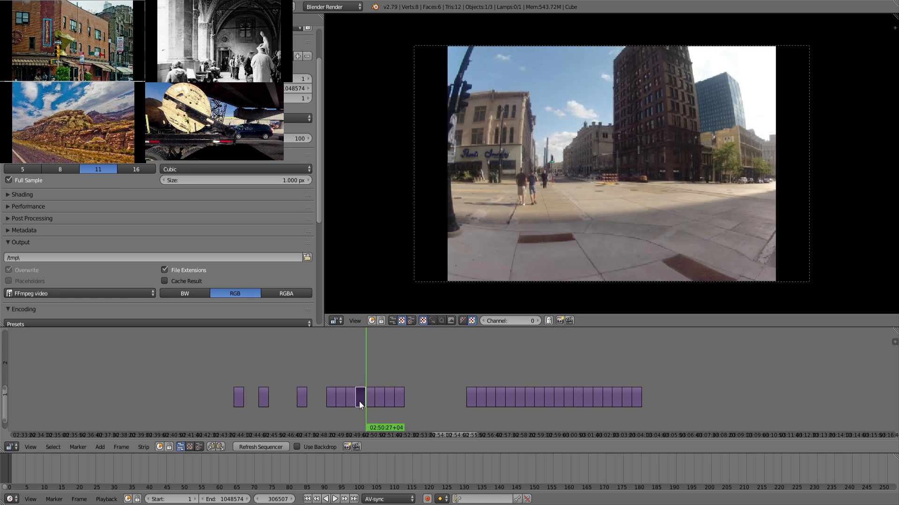
drag(370, 373, 643, 373)
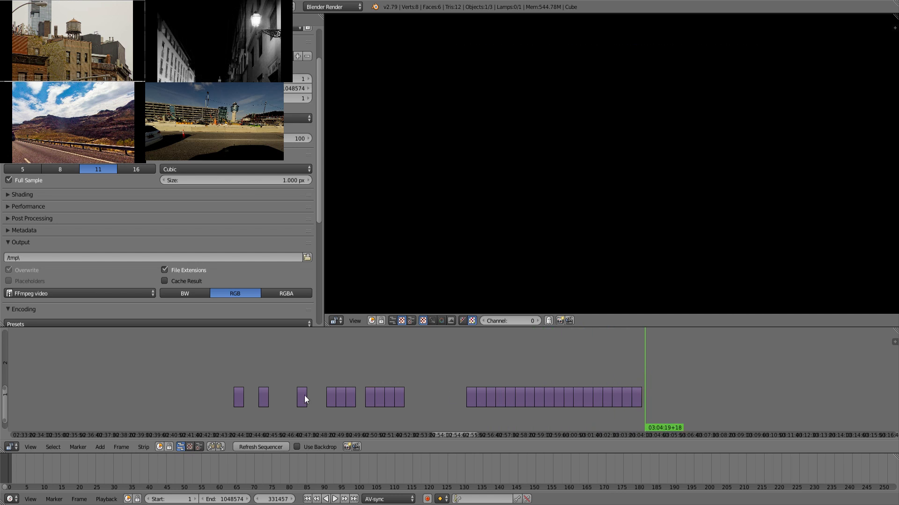
- Close all the gaps between the channel 1 strips from 02:44:04 onward
scroll(306, 395, down, 4)
click(369, 377)
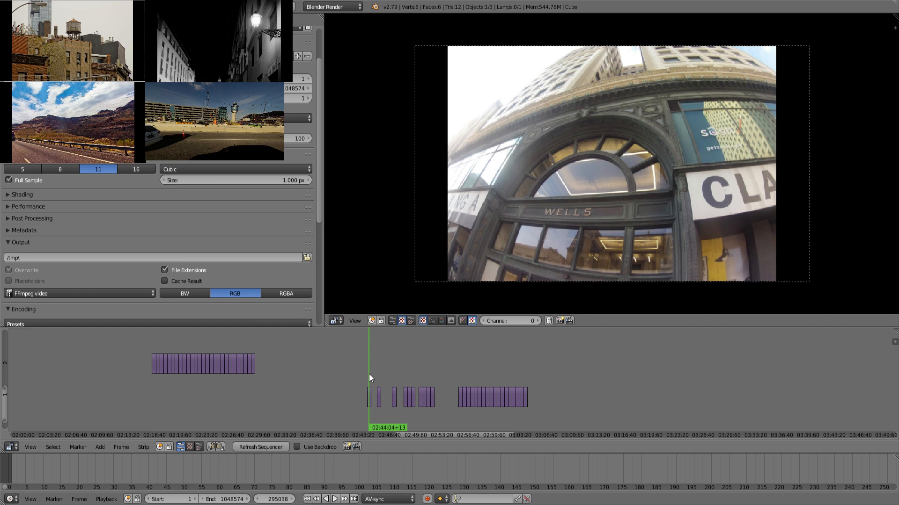
key(BackSpace)
key(BackSpace)
key(BackSpace)
key(BackSpace)
key(BackSpace)
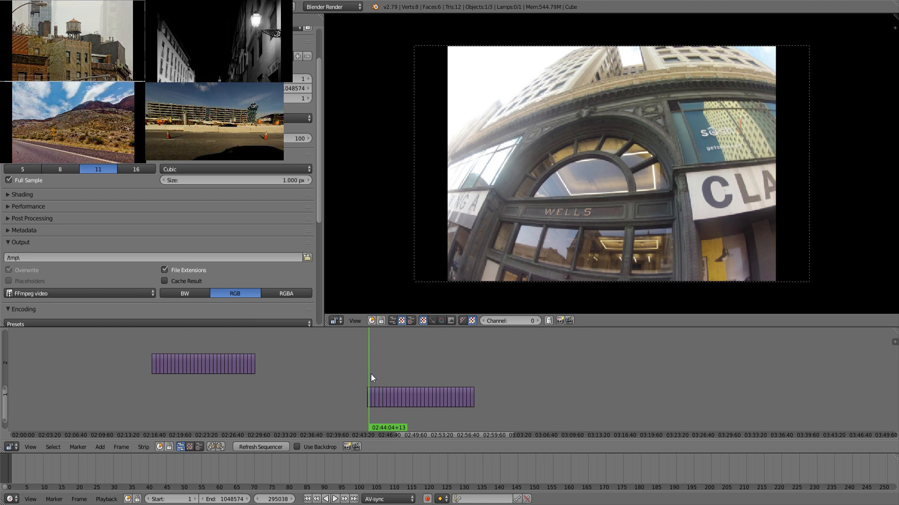
- Move the whole channel 1 group up to channel 3 and earlier, starting shortly after the end of the last channel 2 group
scroll(370, 375, down, 5)
middle_drag(258, 373, 655, 369)
middle_drag(546, 392, 504, 418)
key(b)
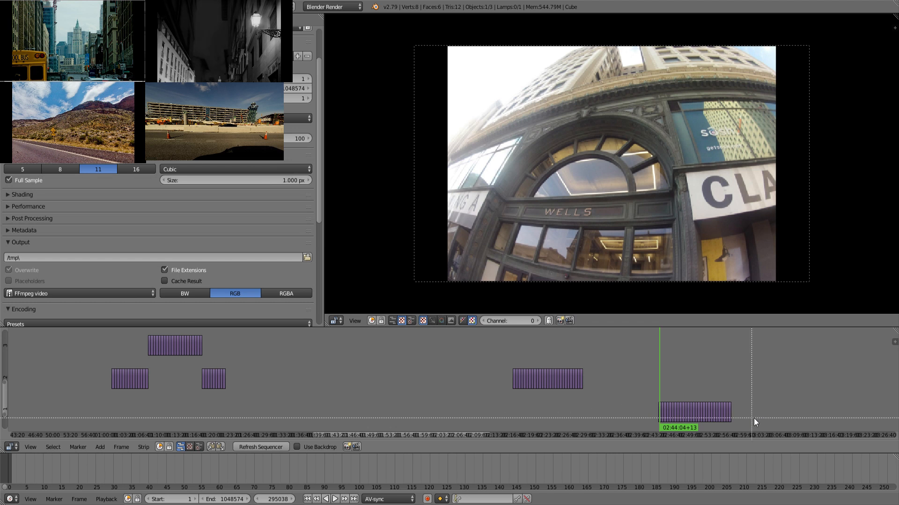
drag(759, 417, 640, 412)
key(g)
click(587, 343)
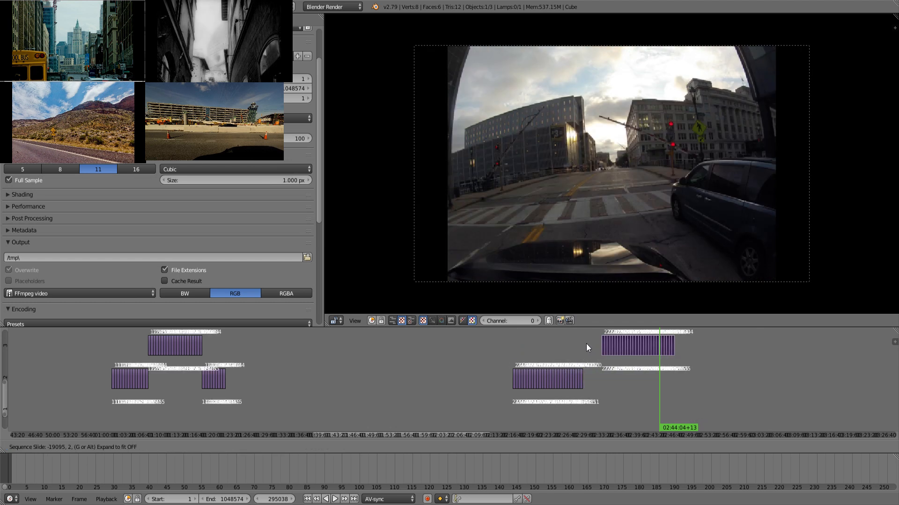
- Move the long channel 2 group earlier and up to channel 3, and bring the final group down to channel 2 behind it
key(a)
key(g)
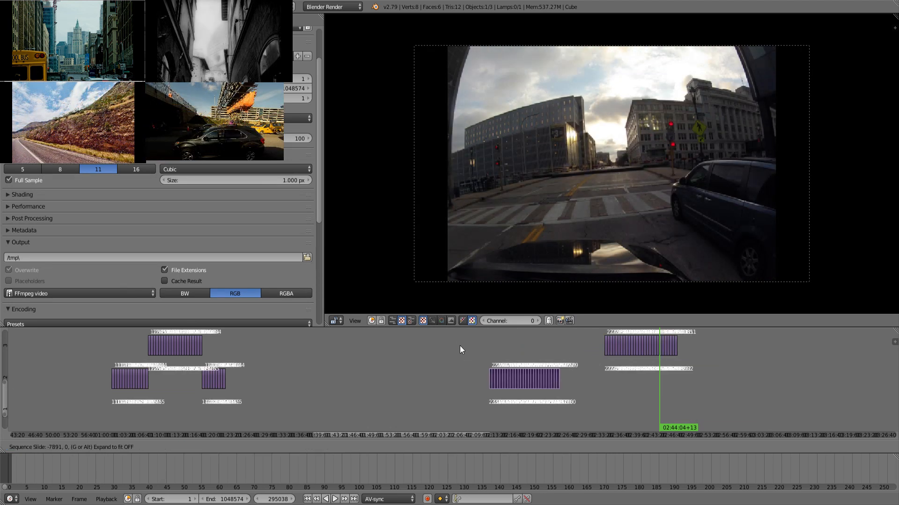
click(457, 345)
key(a)
key(b)
drag(699, 372, 579, 347)
key(g)
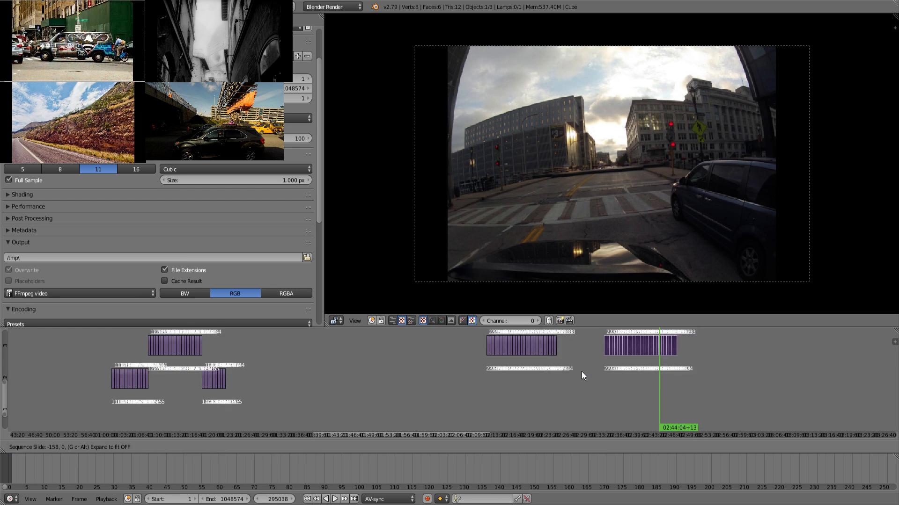
click(579, 384)
- Close the gaps between all the strip groups after 09:48 and preview the joined sequence through to its end
key(Home)
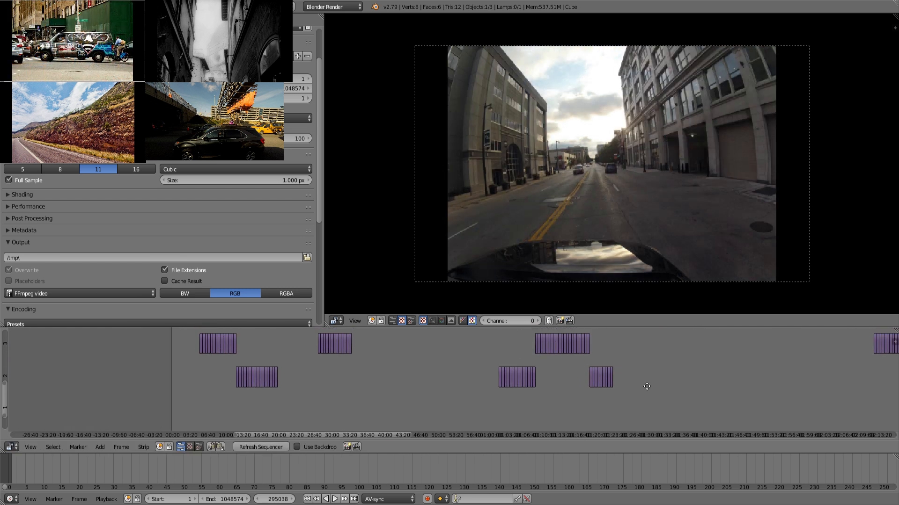
click(158, 391)
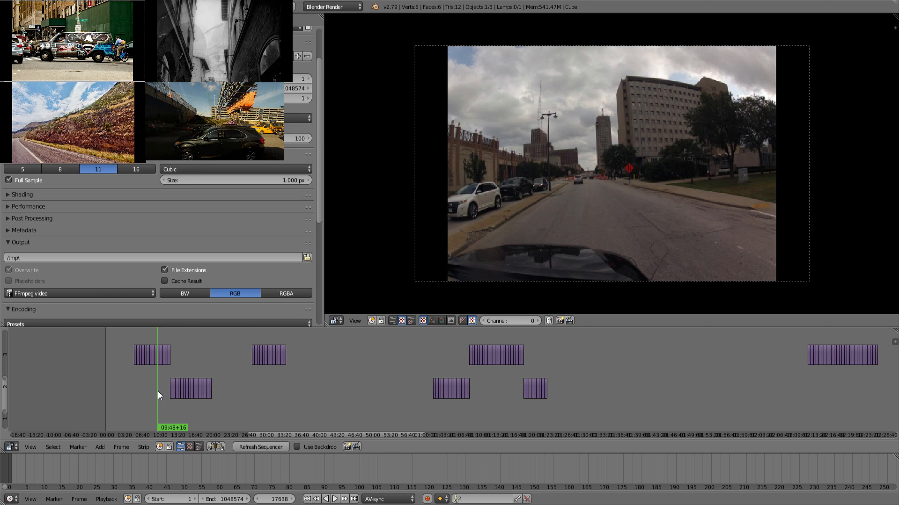
key(BackSpace)
key(BackSpace)
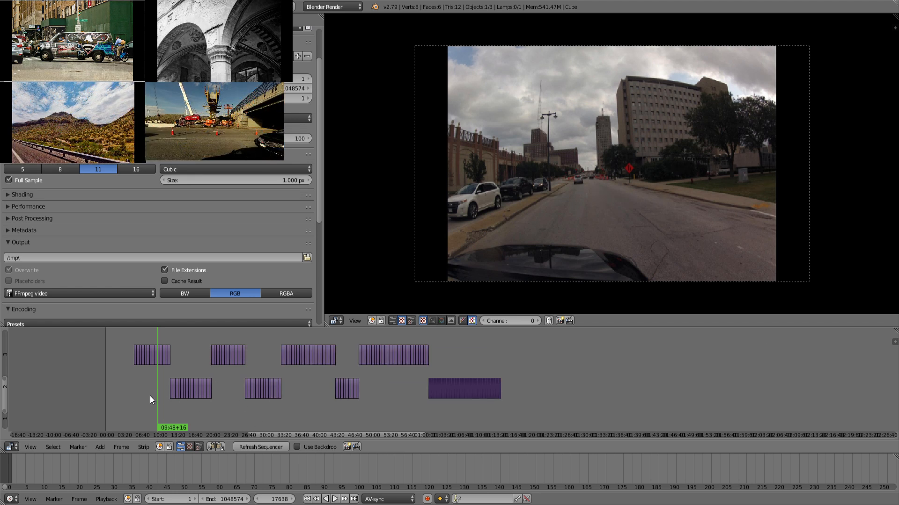
drag(139, 394, 524, 419)
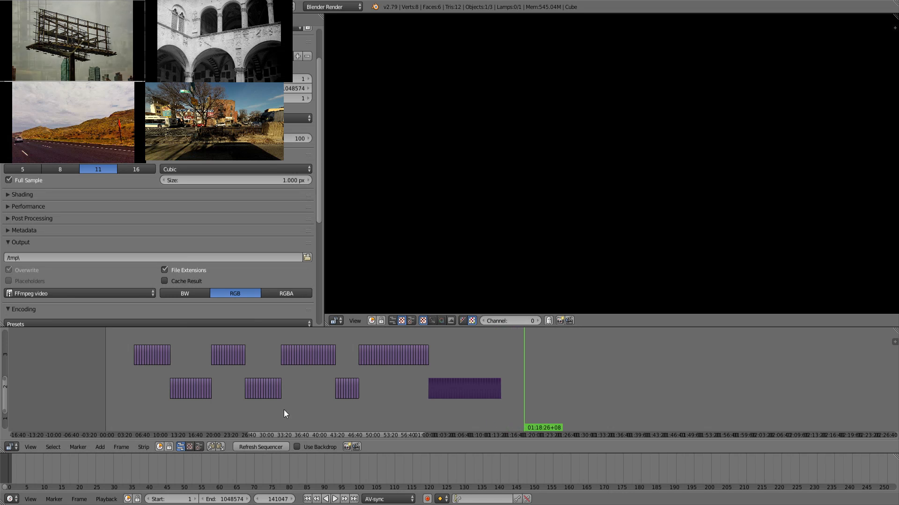
- Move the first channel 3 group earlier, starting at about 02:40
click(187, 366)
right_click(144, 364)
key(g)
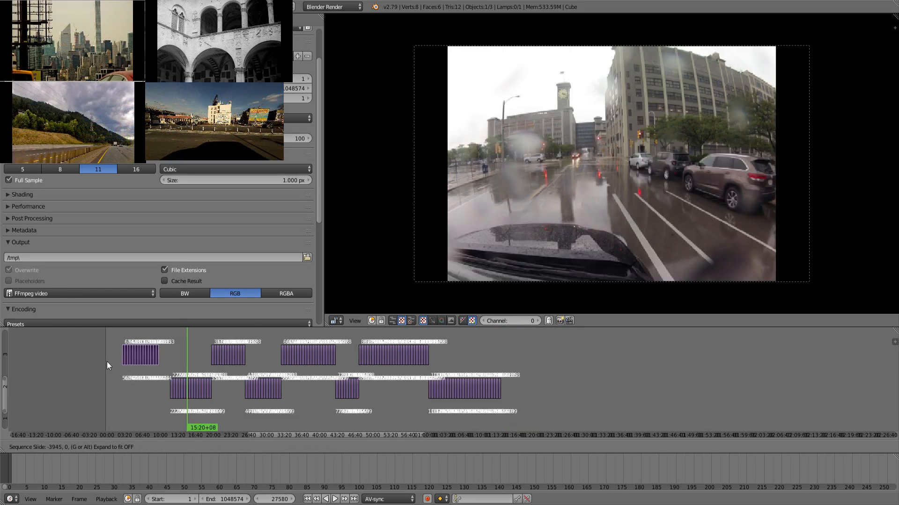
click(106, 362)
- Snap the first strip of the sequence to frame 0 and close all the gaps behind it
click(97, 366)
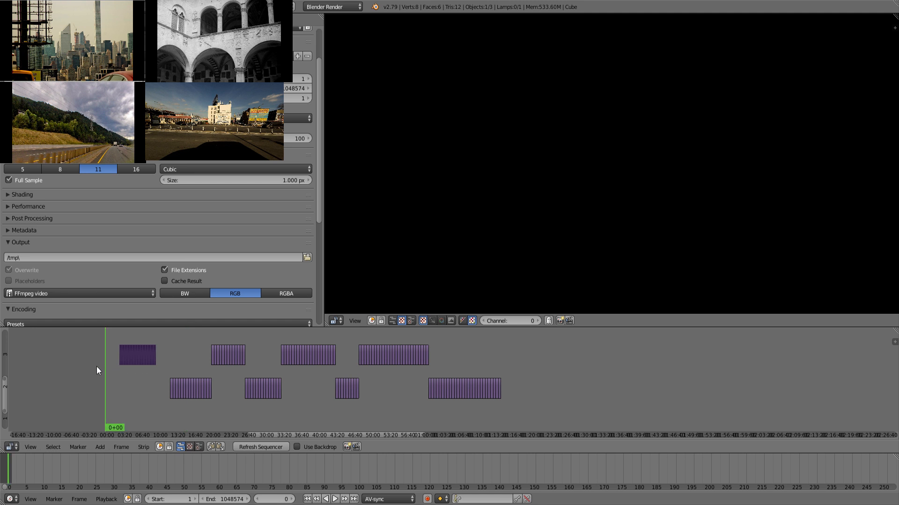
right_click(121, 364)
key(shift+s)
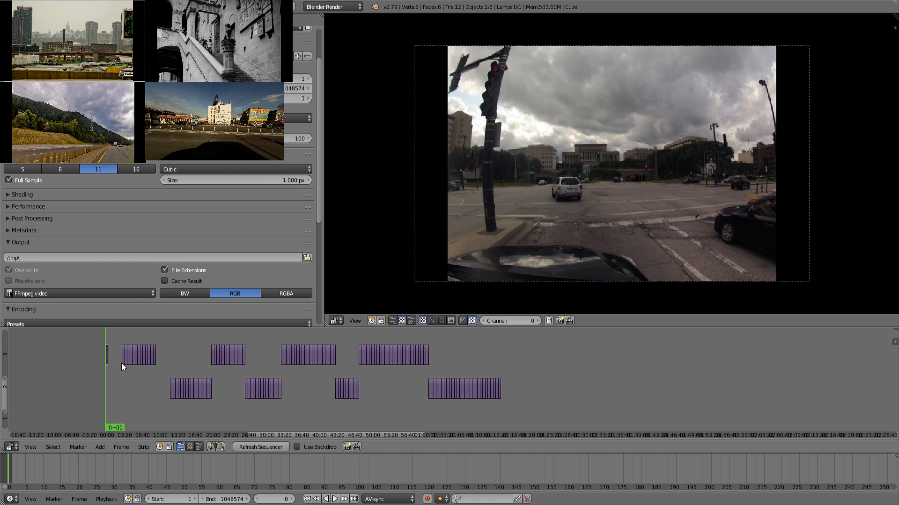
key(BackSpace)
key(BackSpace)
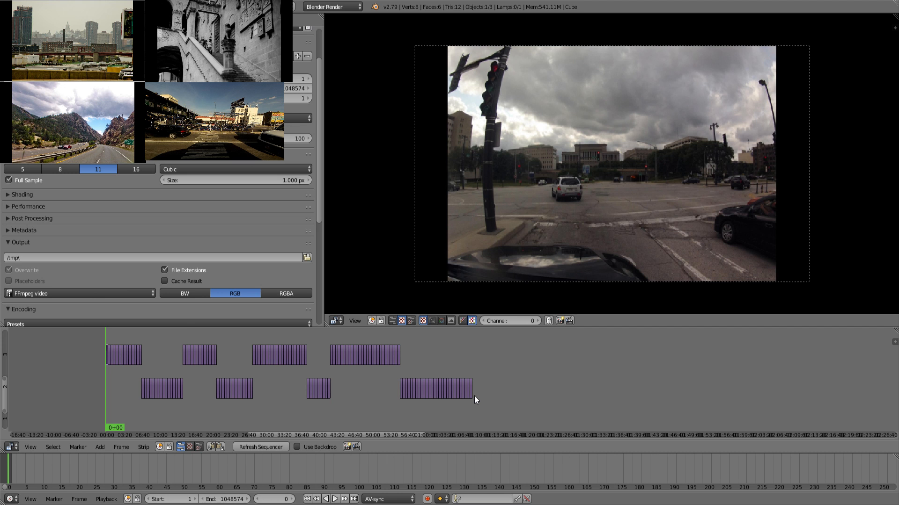
- Set the scene's end frame to 123540, the frame where the last strip ends
click(499, 389)
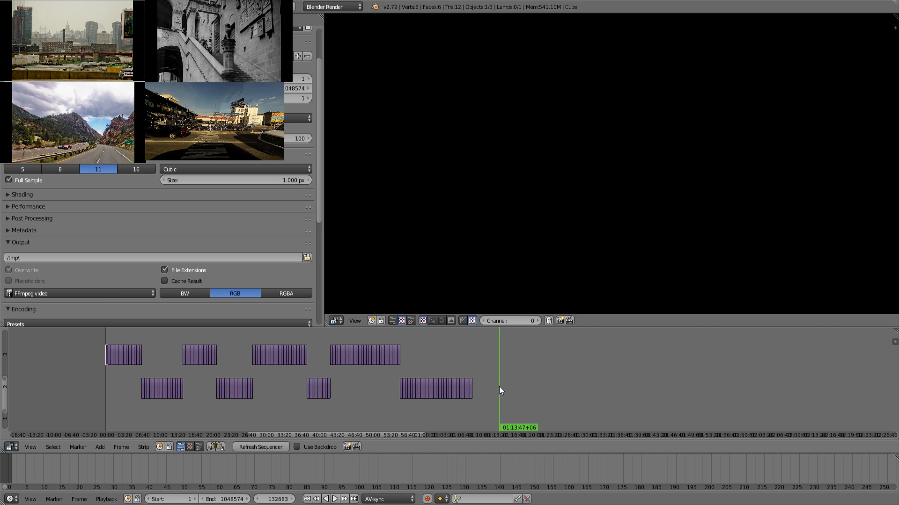
key(Page_Down)
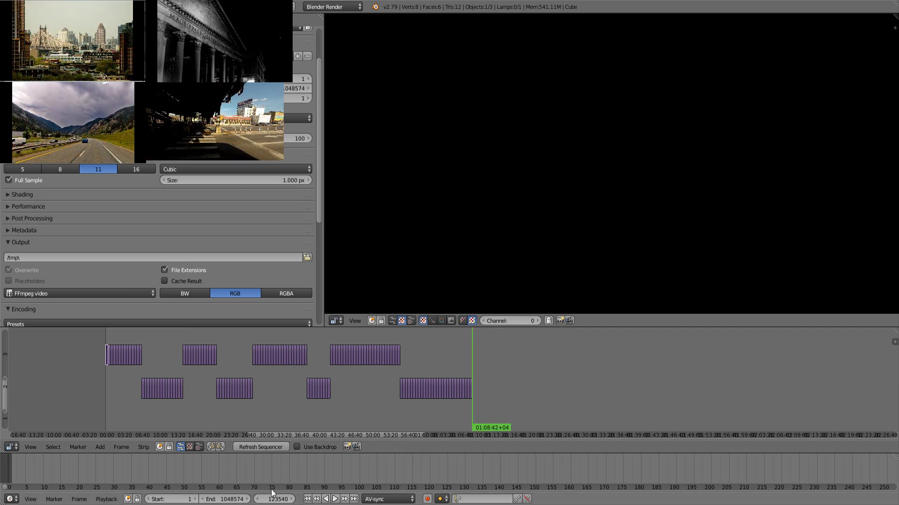
key(ctrl+c)
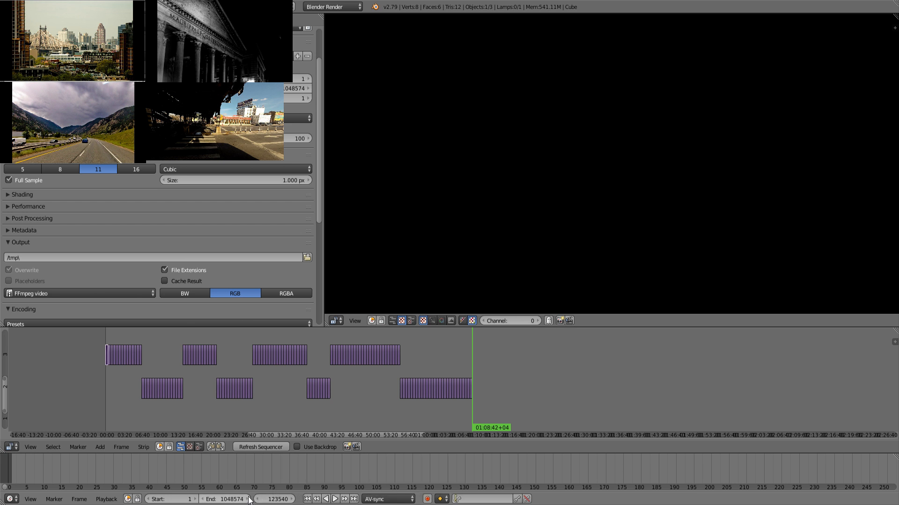
key(ctrl+v)
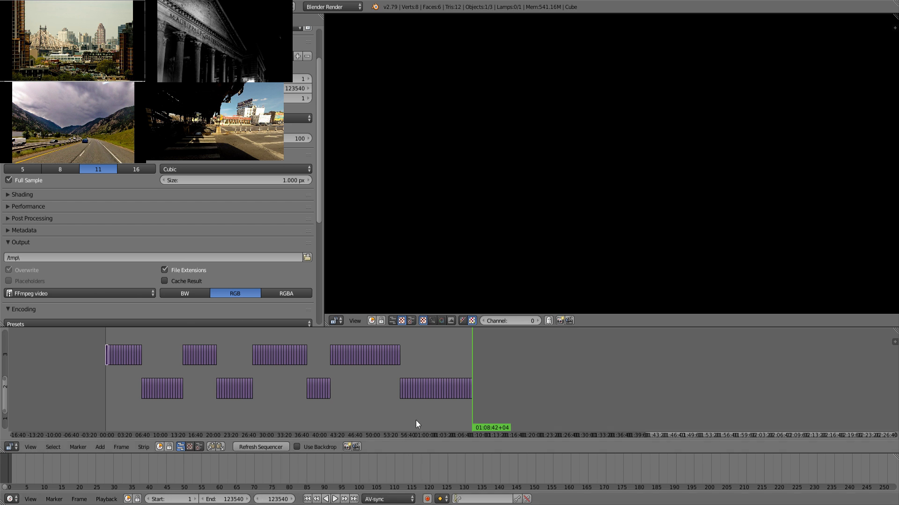